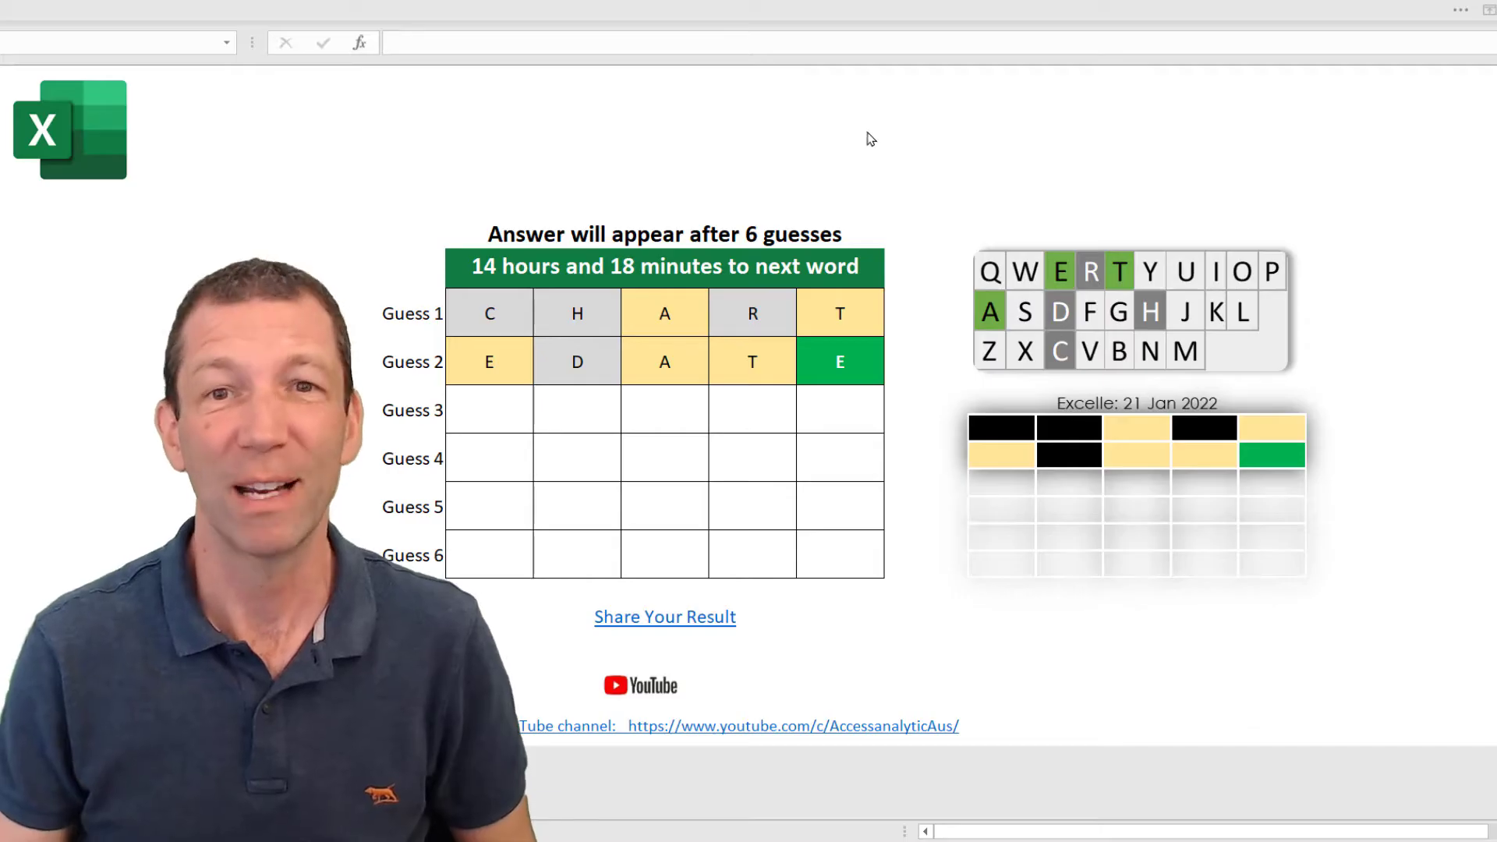
- After checking the first two guesses, enter TABLE letter by letter as the third guess
click(823, 361)
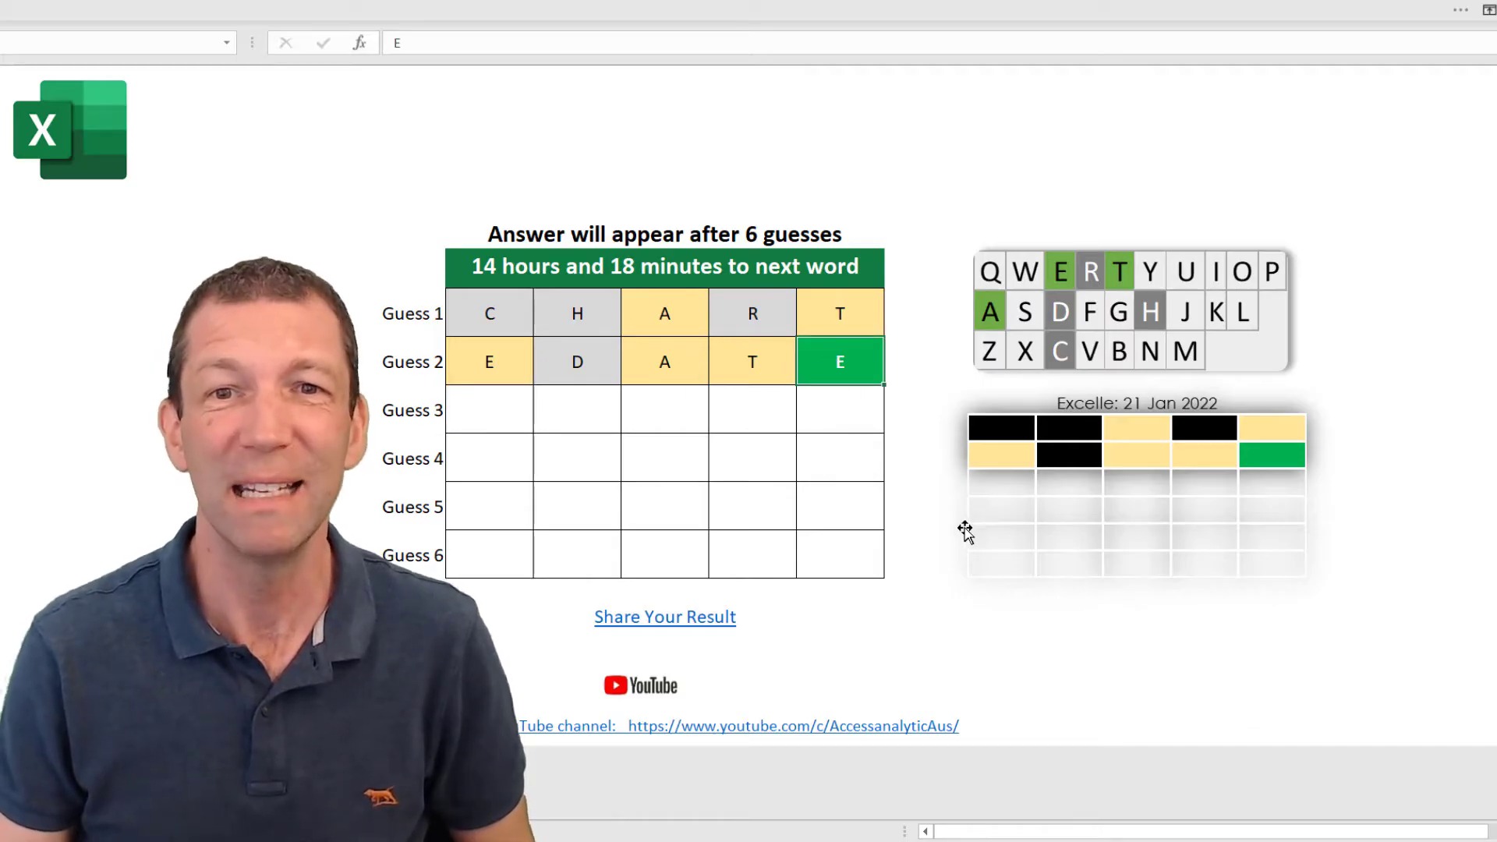
click(835, 313)
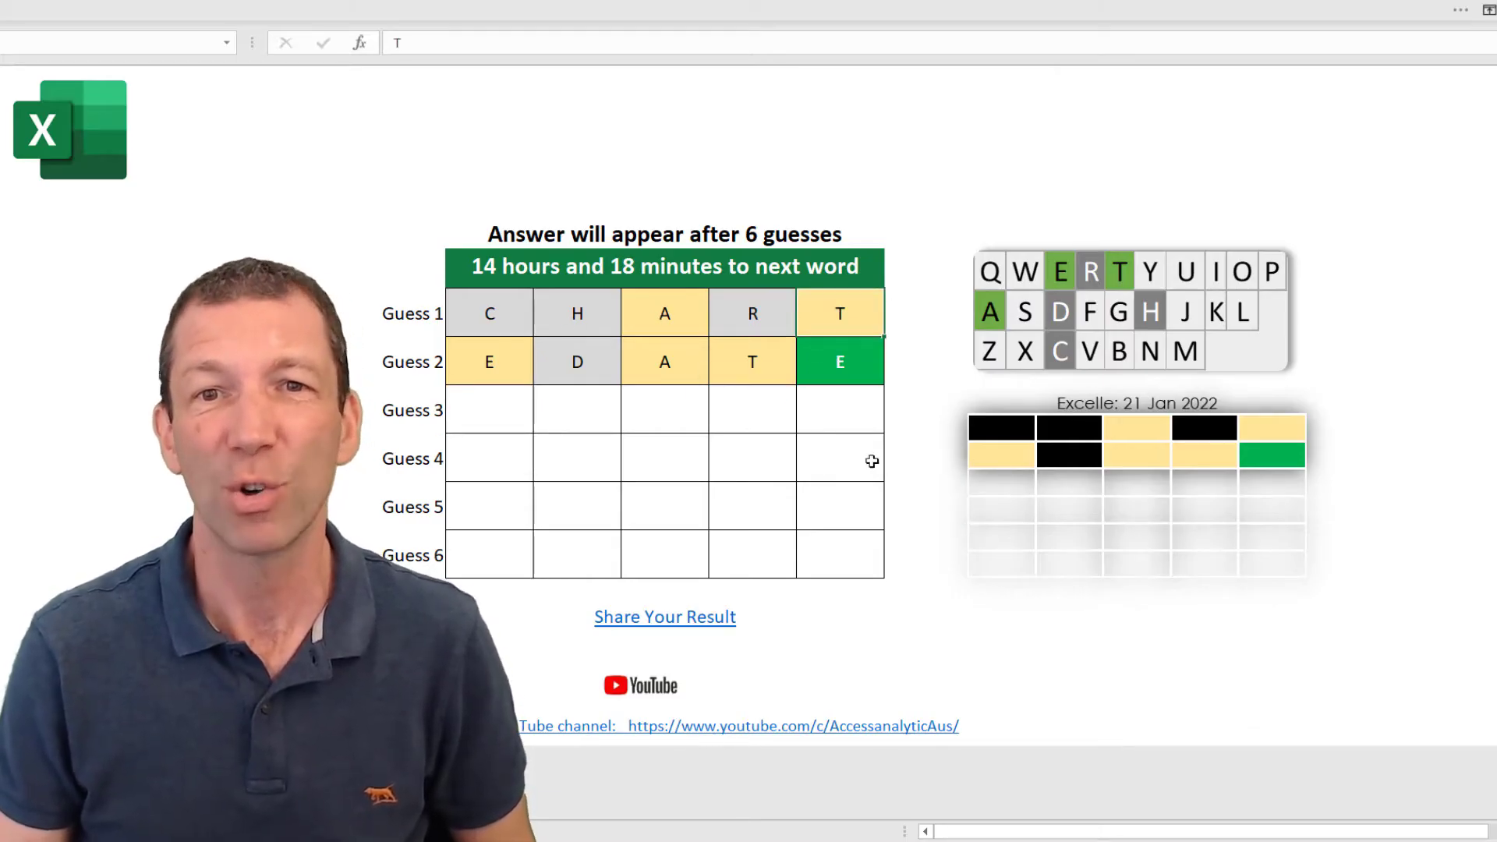
click(494, 410)
text(t)
key(Tab)
text(a)
key(Tab)
text(b)
key(Tab)
text(l)
key(Tab)
text(e)
key(Return)
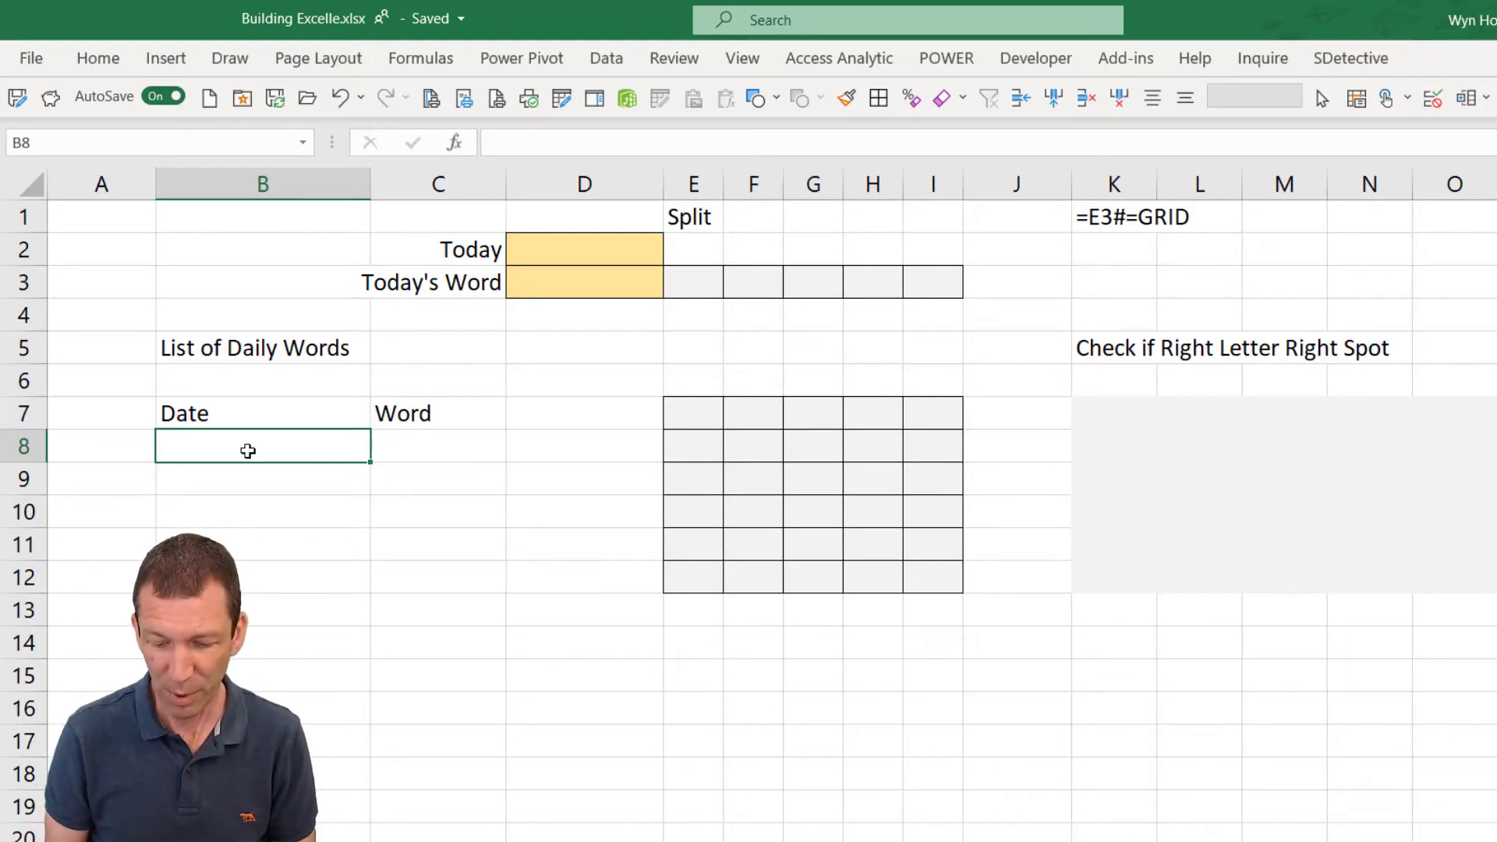
- Fill the Date column B8:B11 with dates 21/01/2022 through 24/01/2022
key(ctrl+semicolon)
key(Return)
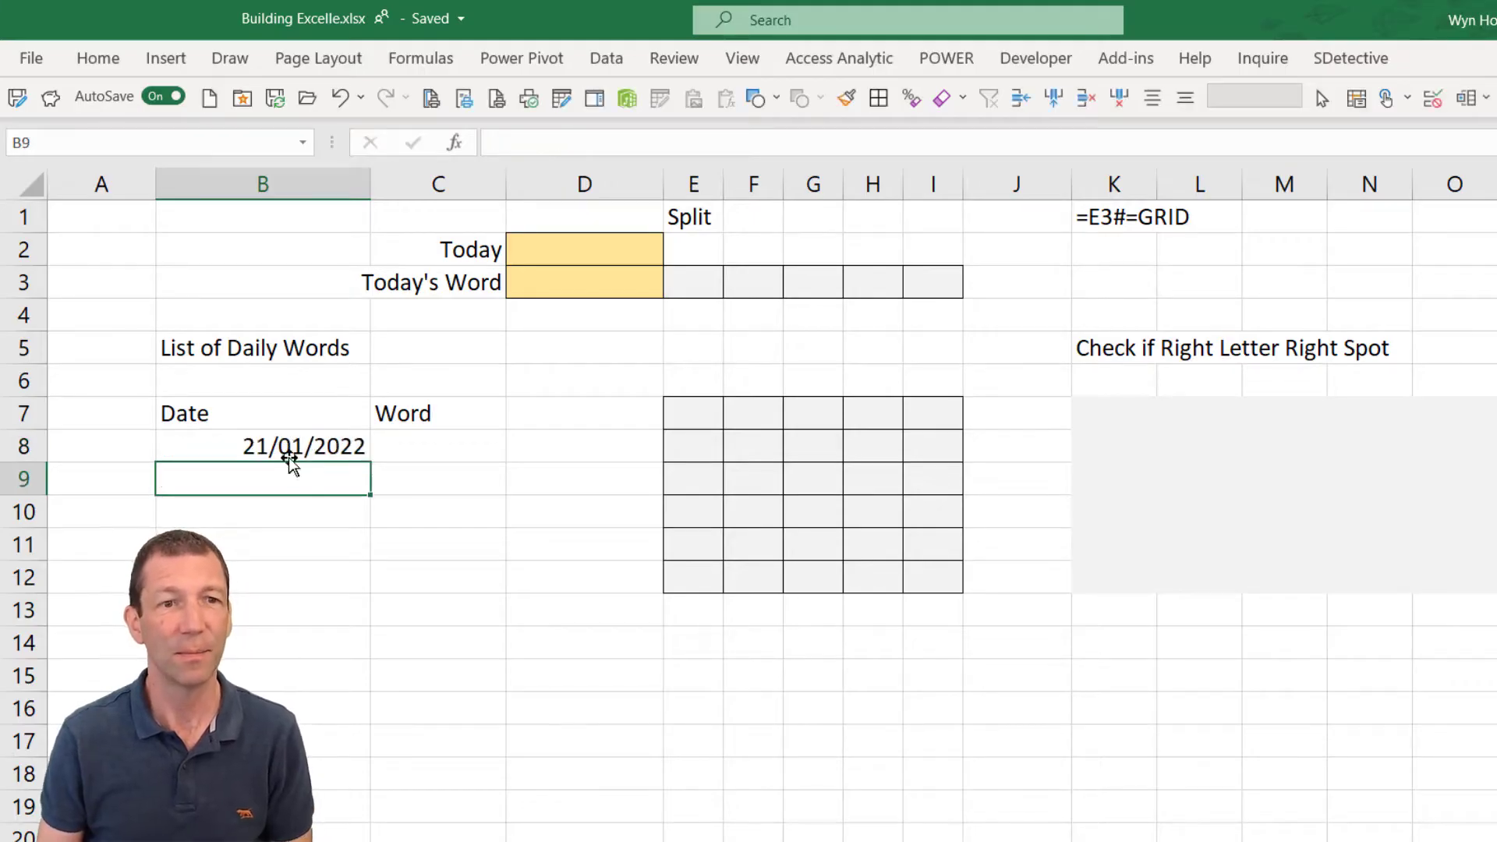
click(348, 452)
drag(370, 462, 357, 557)
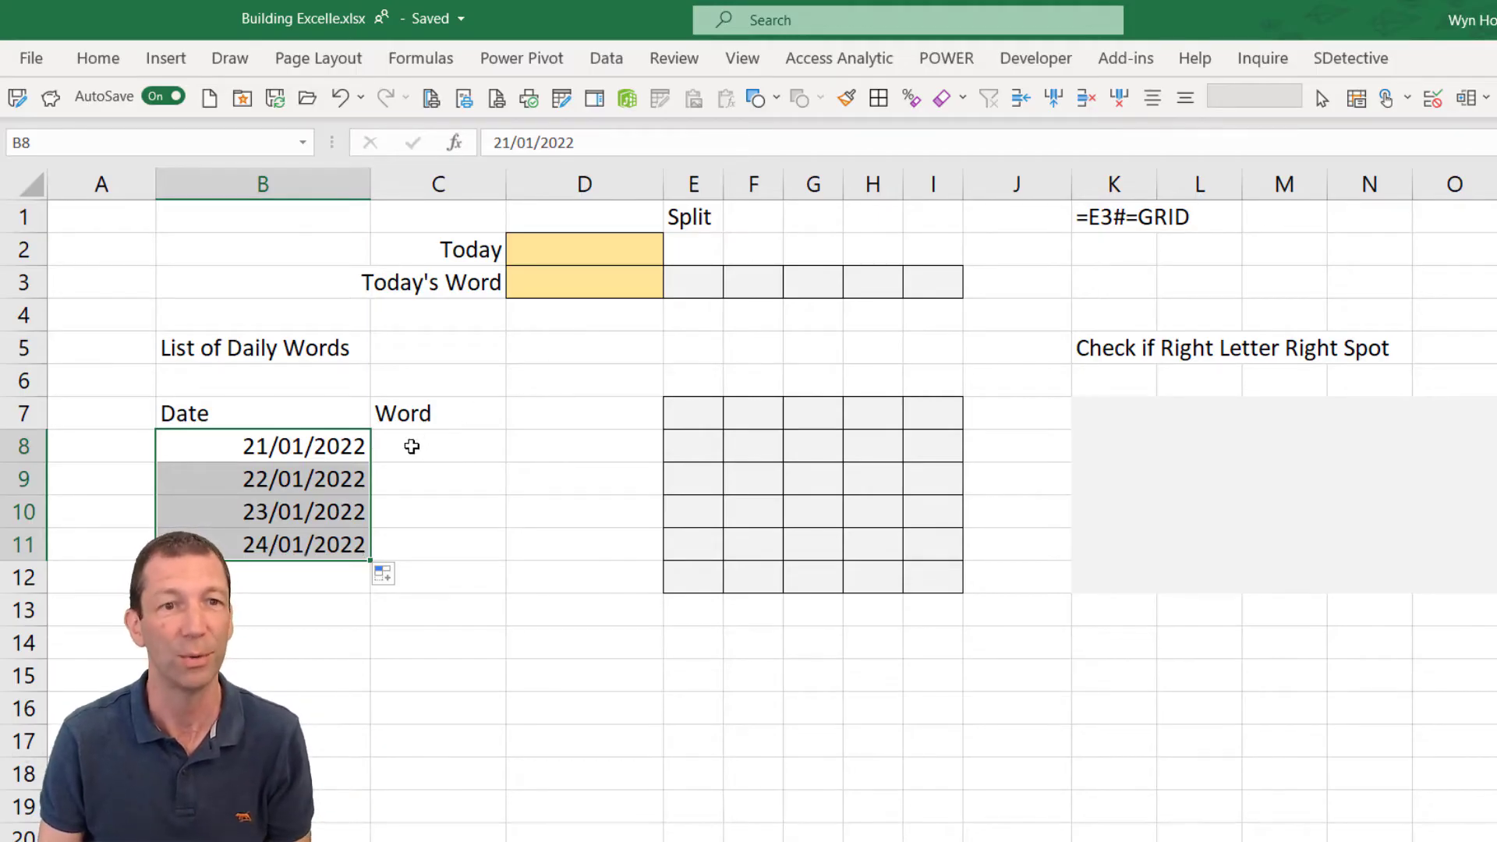
- Paste the words CHART, SUMIF, PIVOT and RANGE into C8:C11
scroll(441, 591, down, 4)
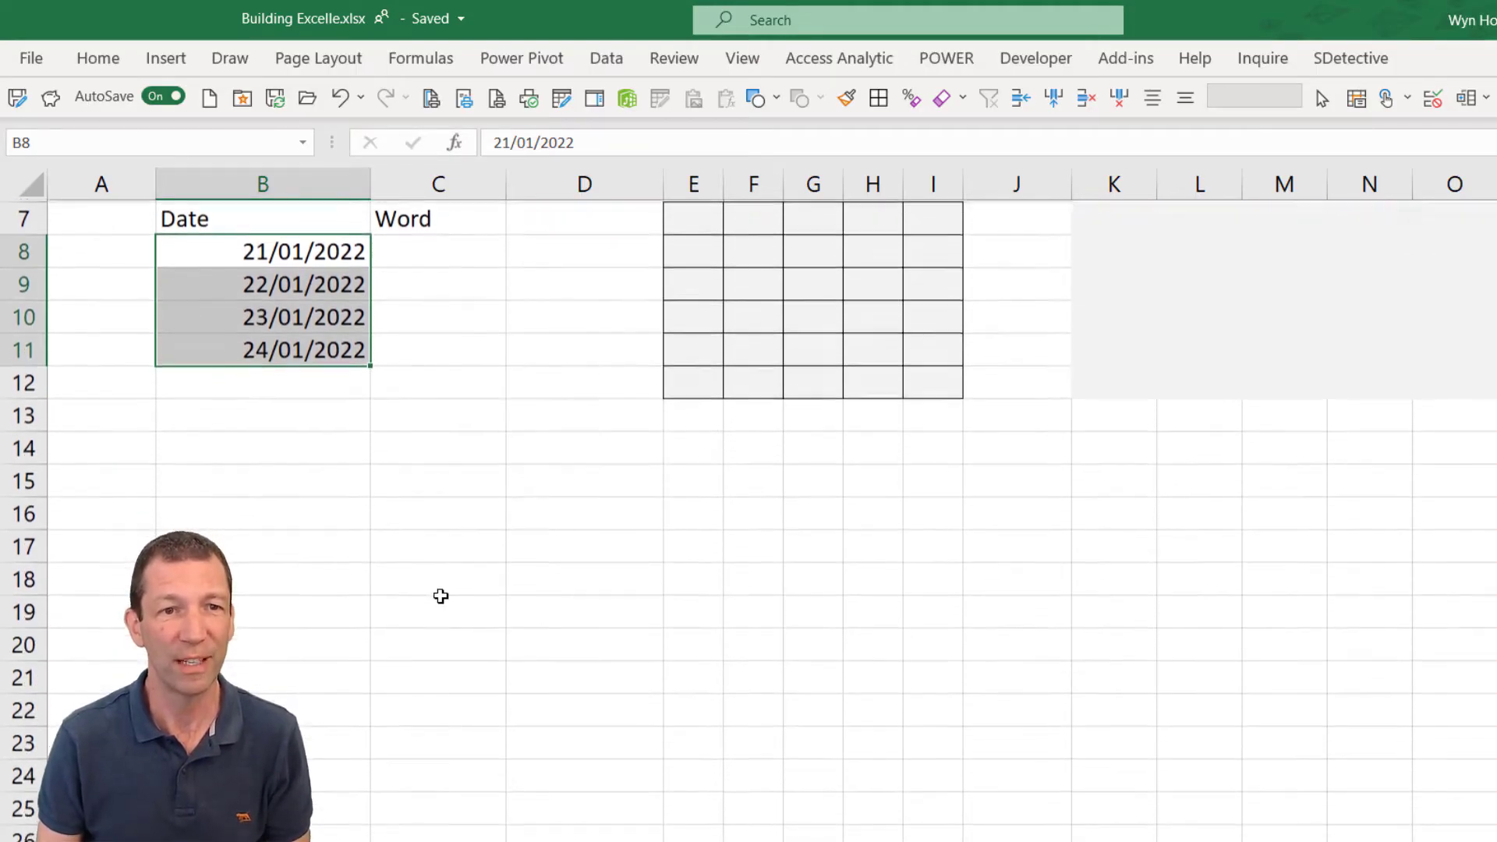
drag(448, 676, 446, 773)
key(ctrl+c)
scroll(468, 460, up, 4)
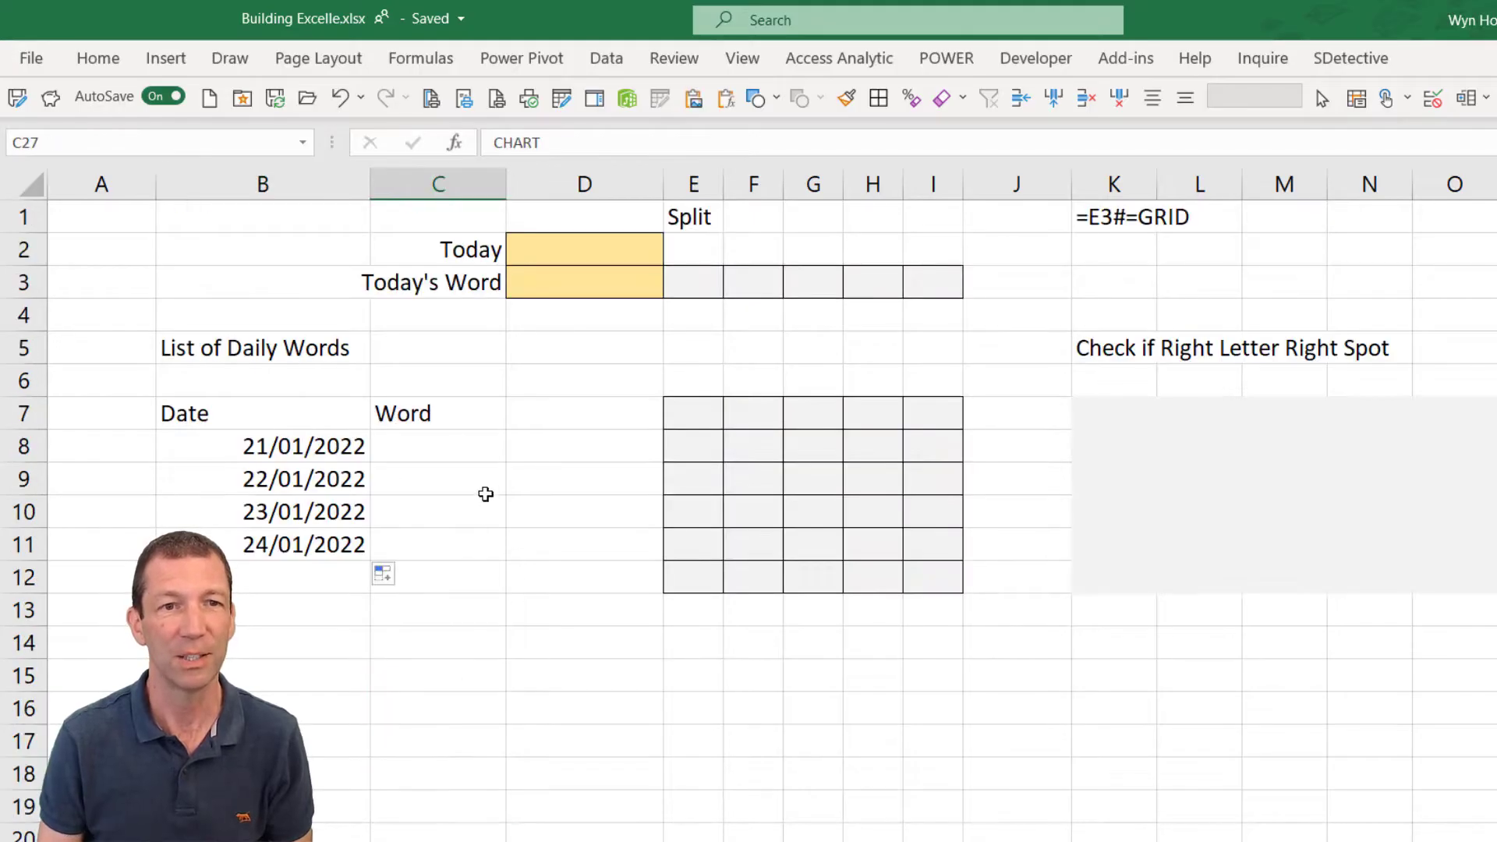
click(454, 441)
right_click(454, 441)
click(545, 415)
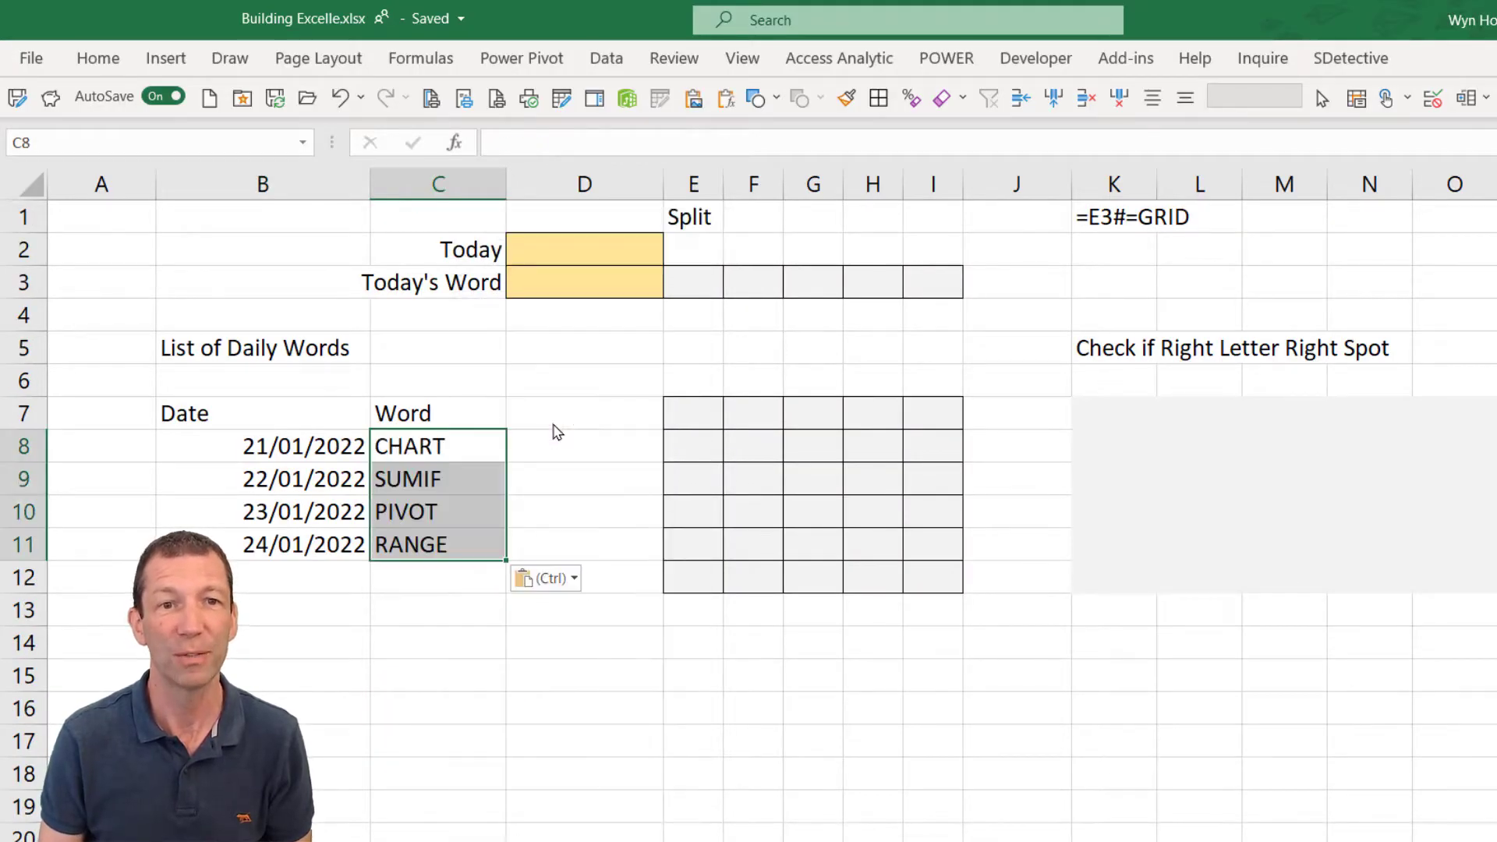
click(458, 452)
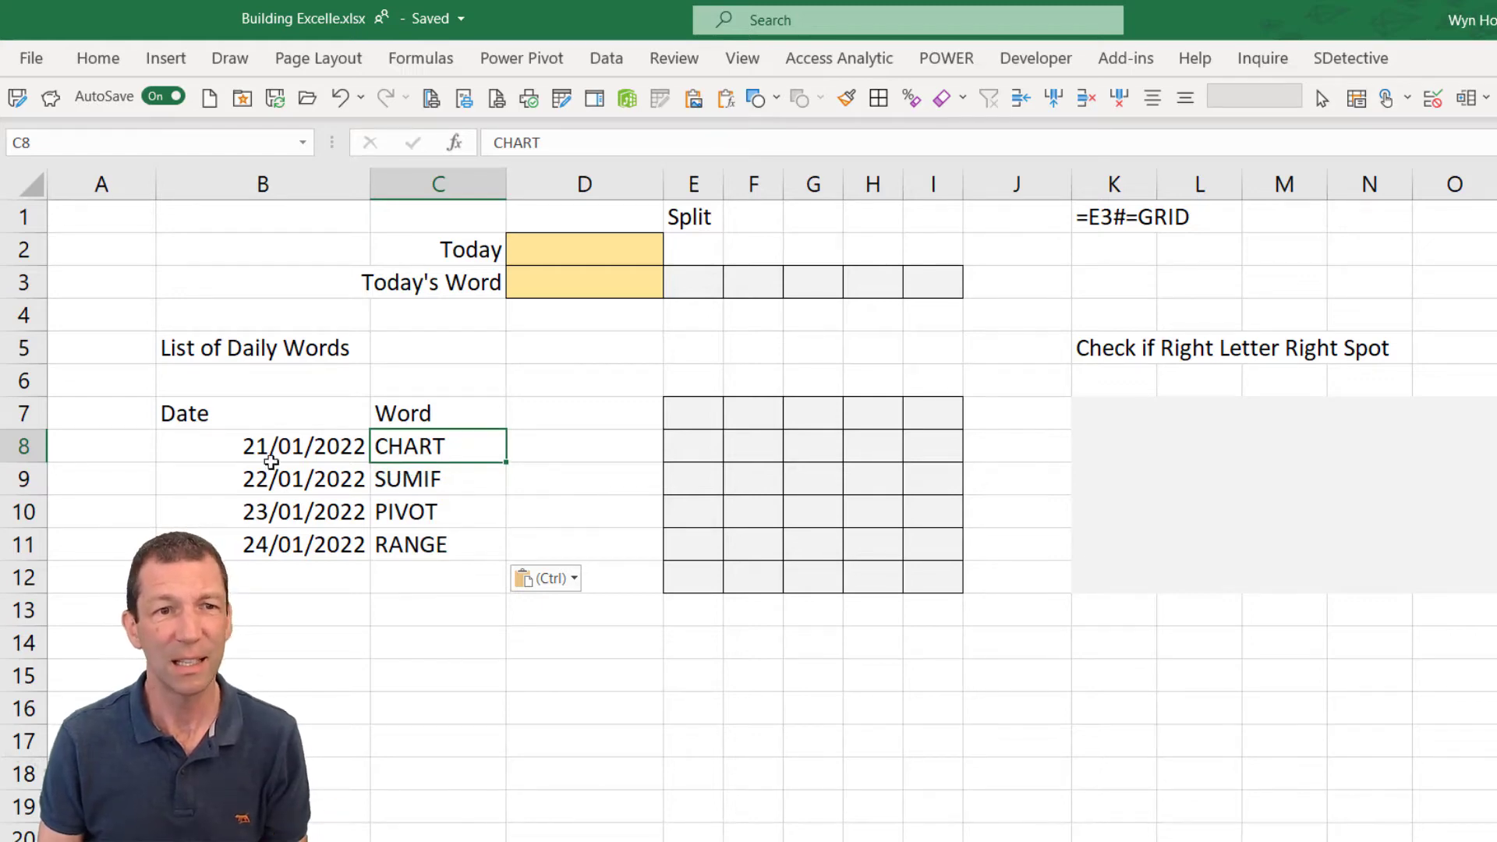
- Convert the Date/Word list into a table with headers named tblWords
click(247, 476)
key(ctrl+t)
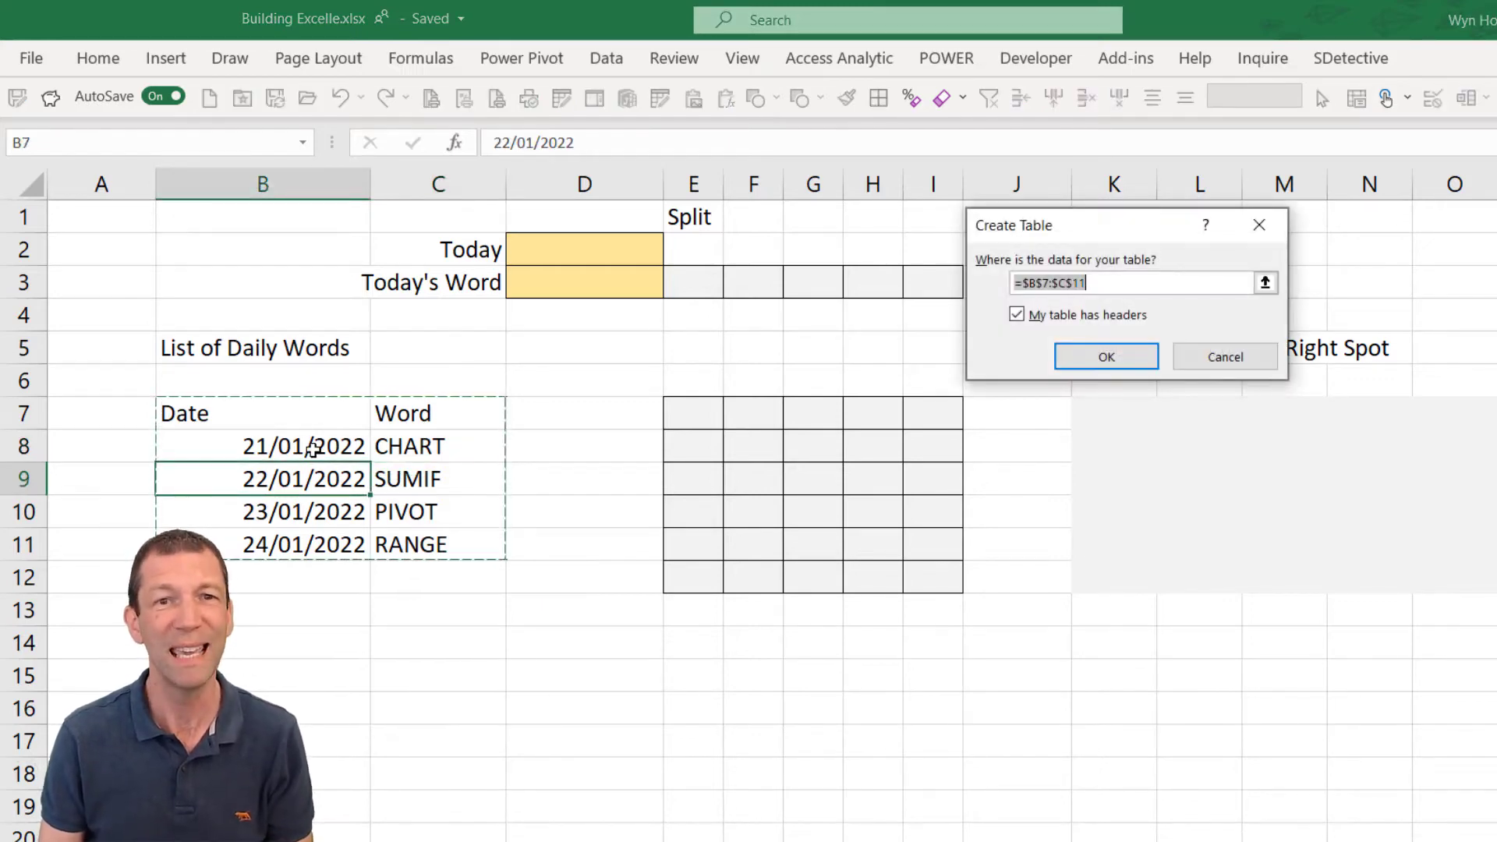
click(1101, 359)
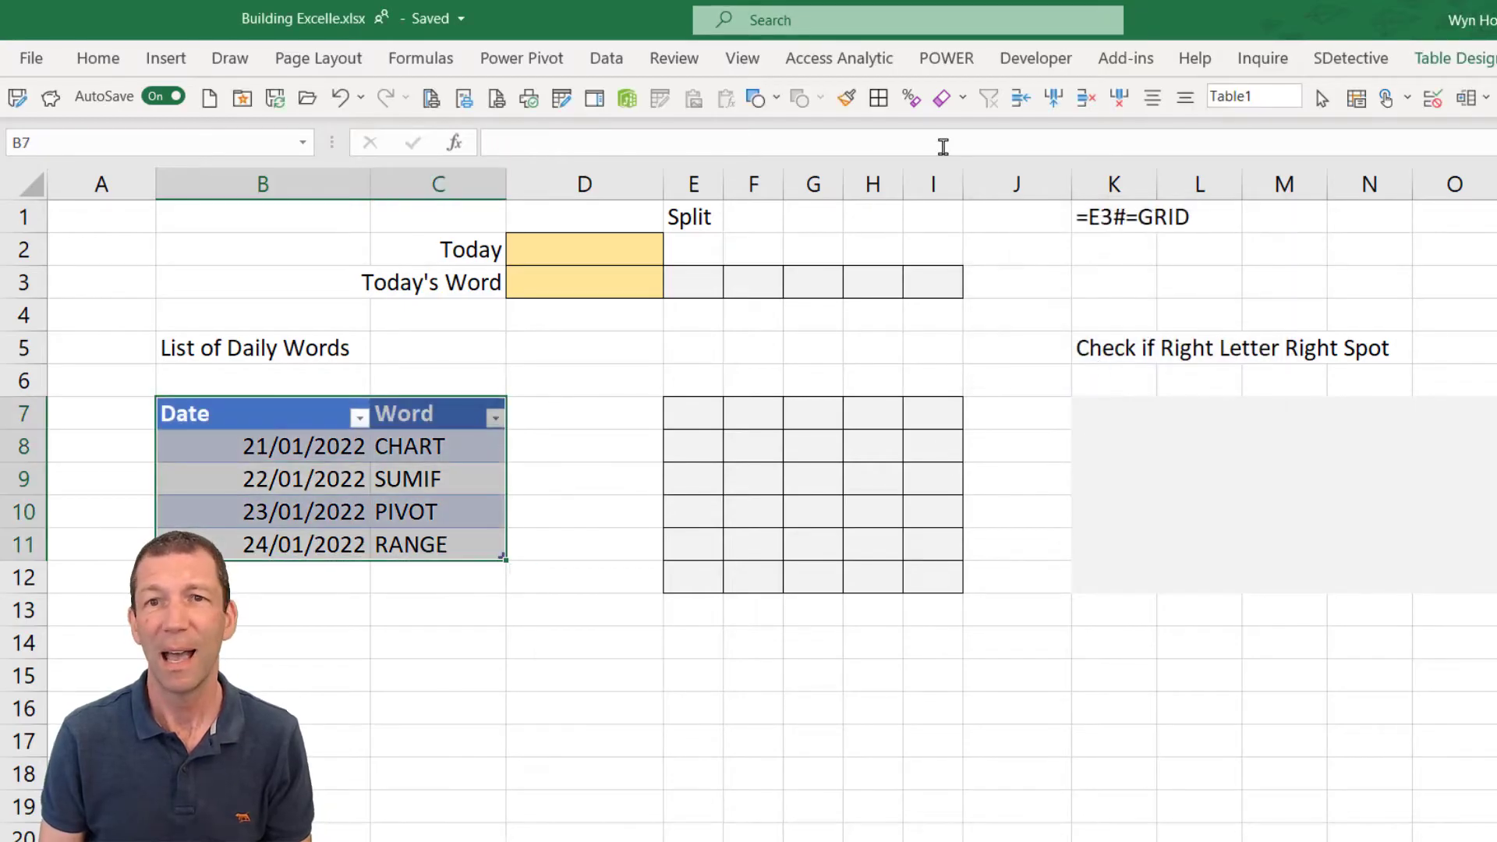
click(1436, 58)
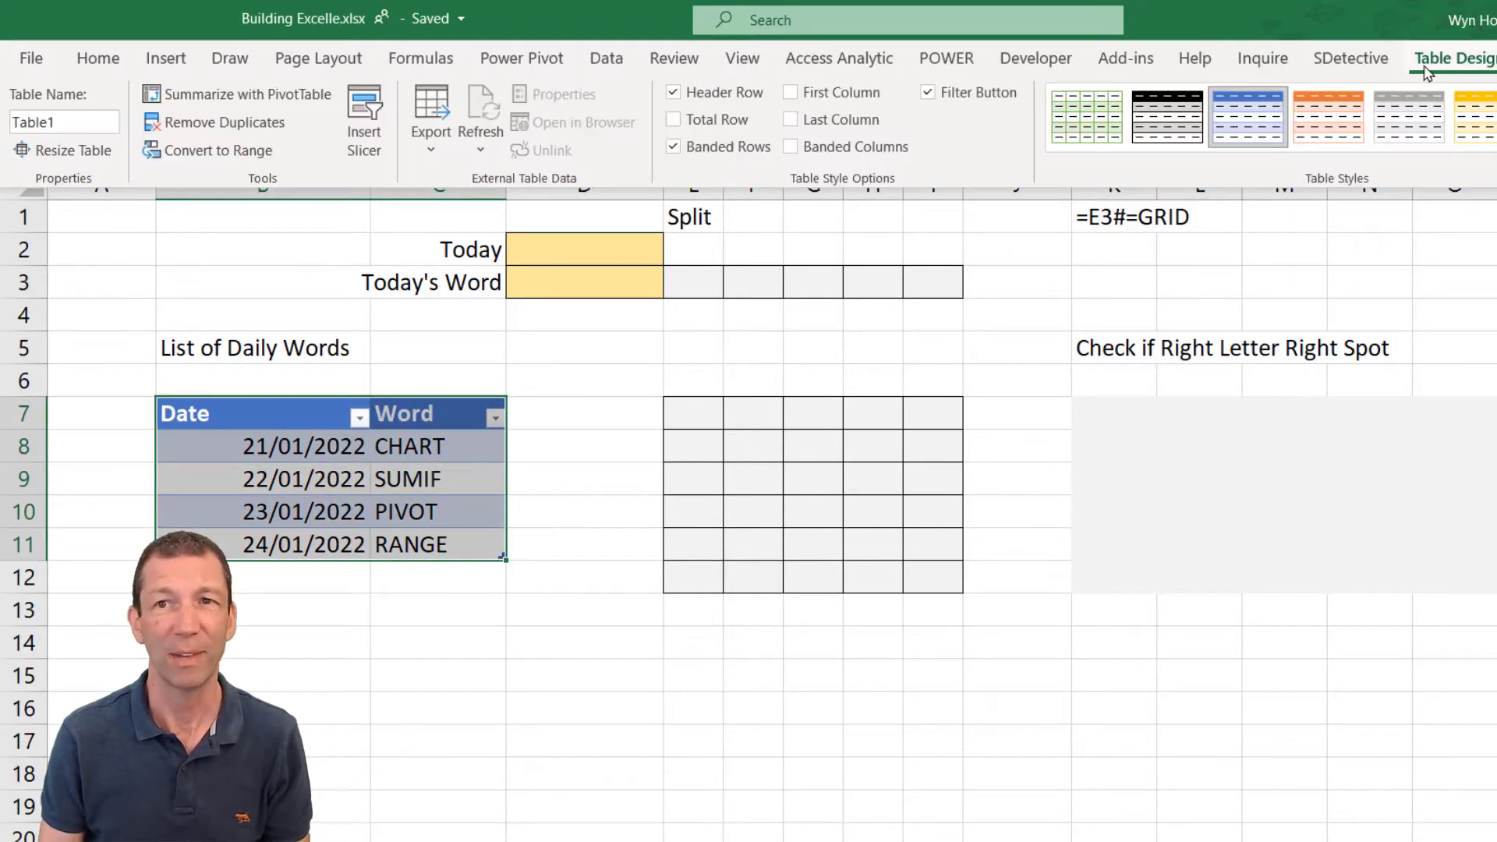
click(52, 123)
text(tblWords)
key(Return)
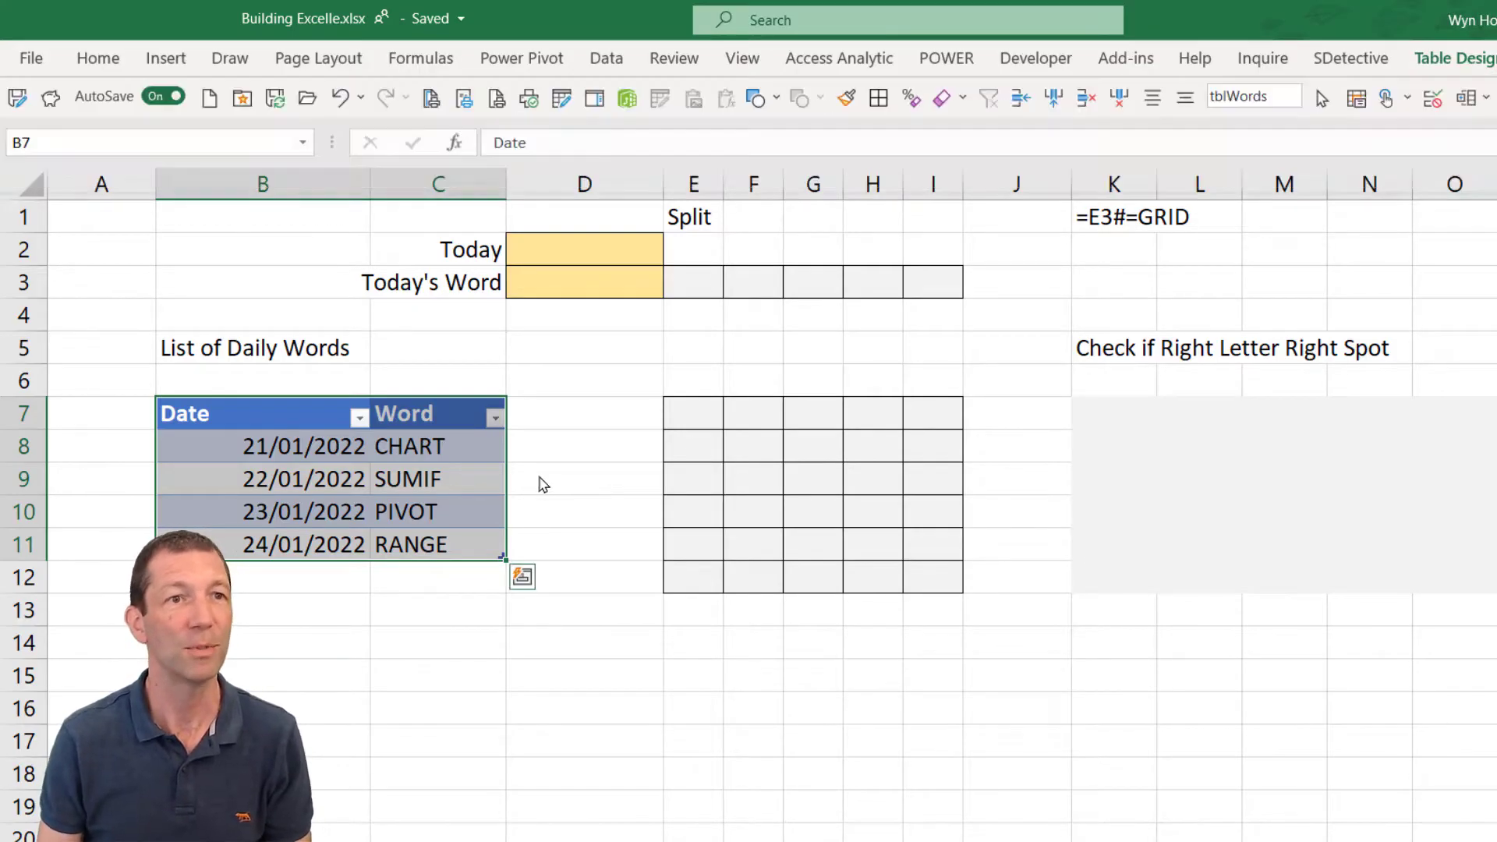
key(Down)
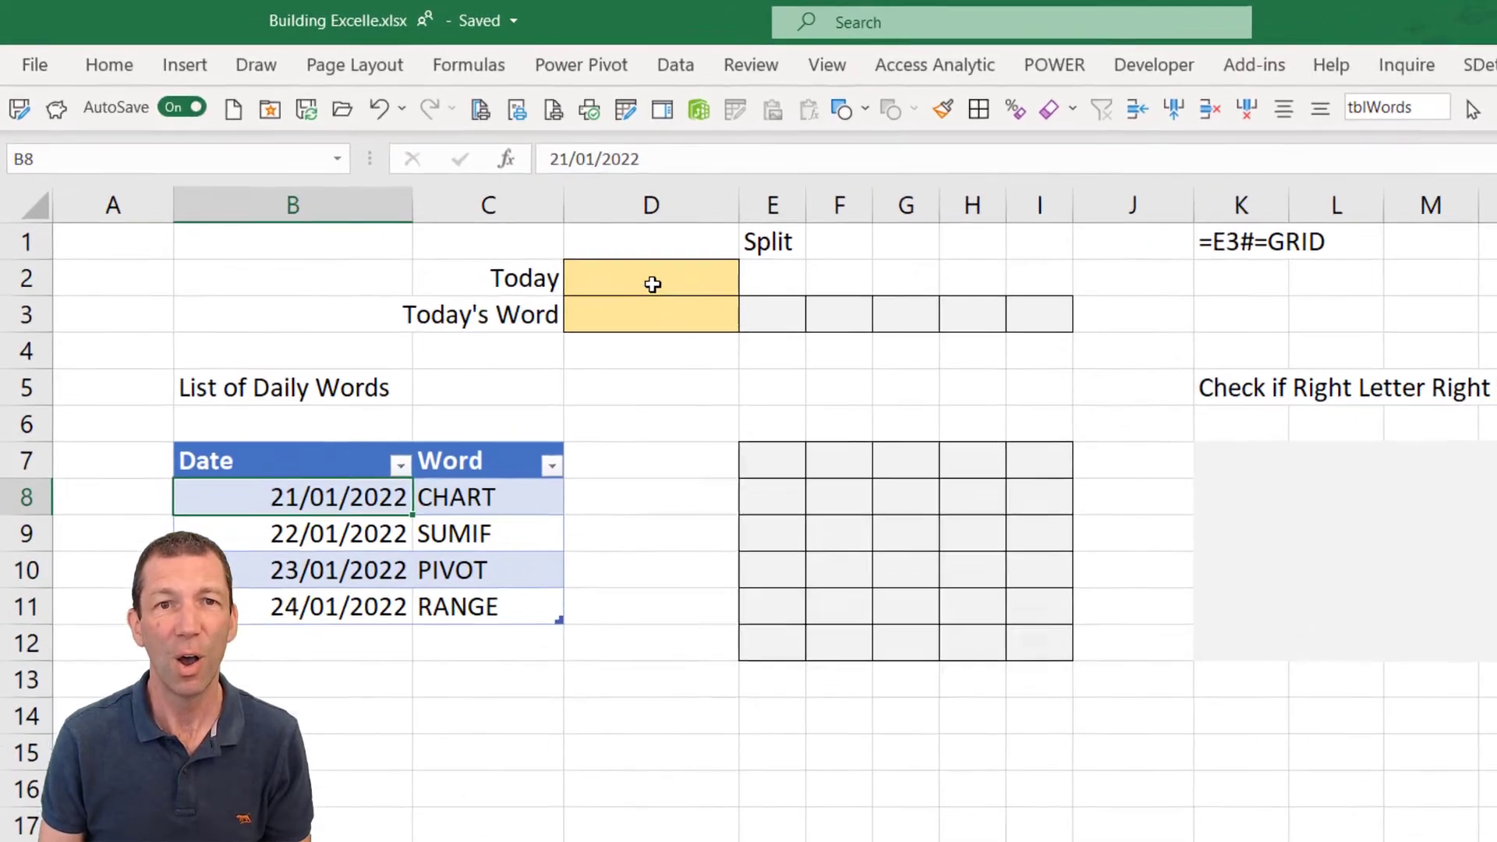
- Enter =TODAY() in the Today cell D2
click(585, 255)
text(=toda)
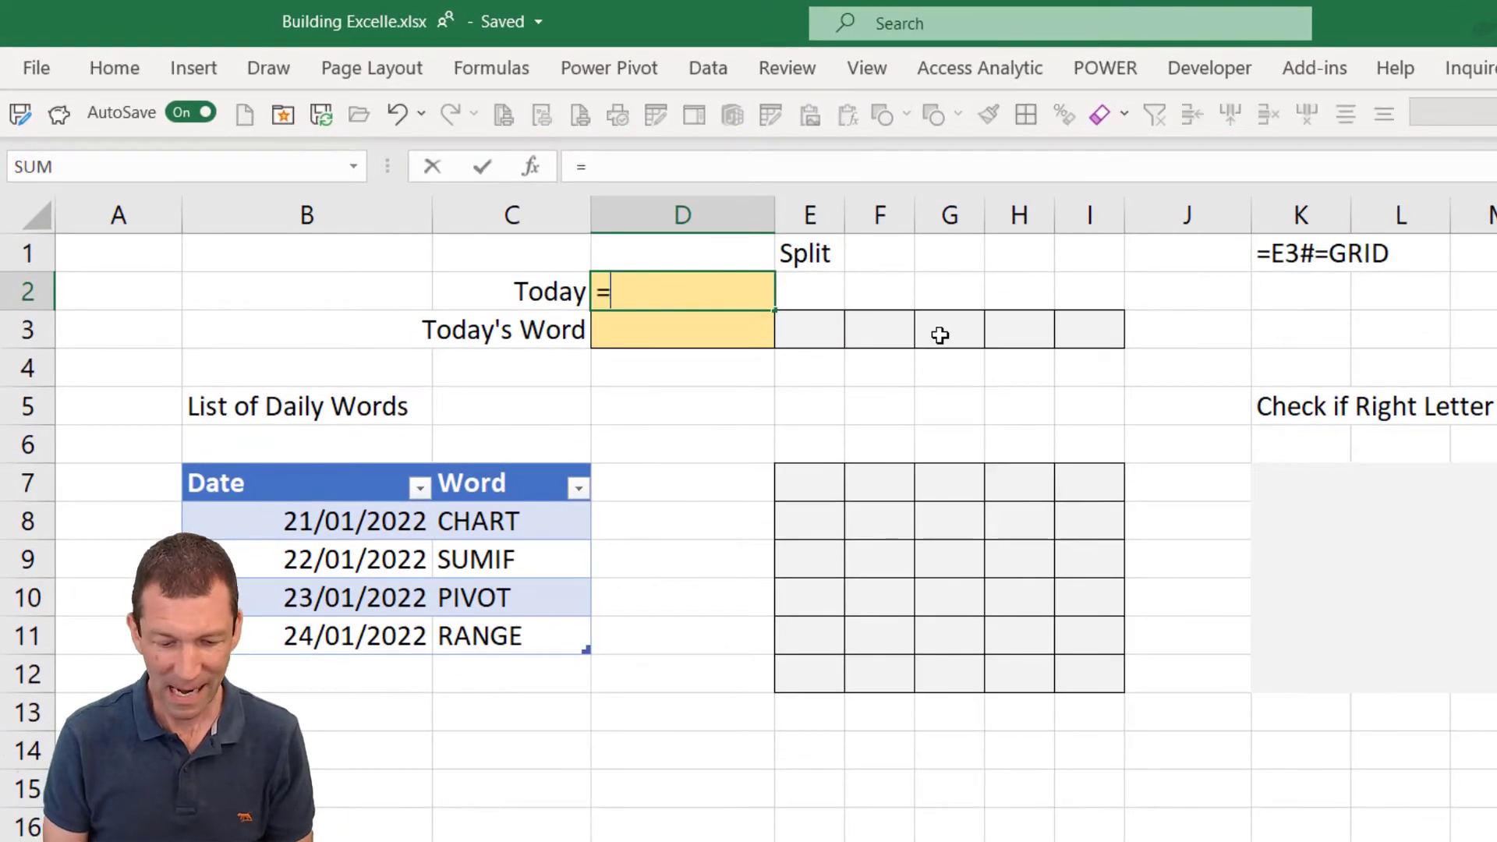
key(Tab)
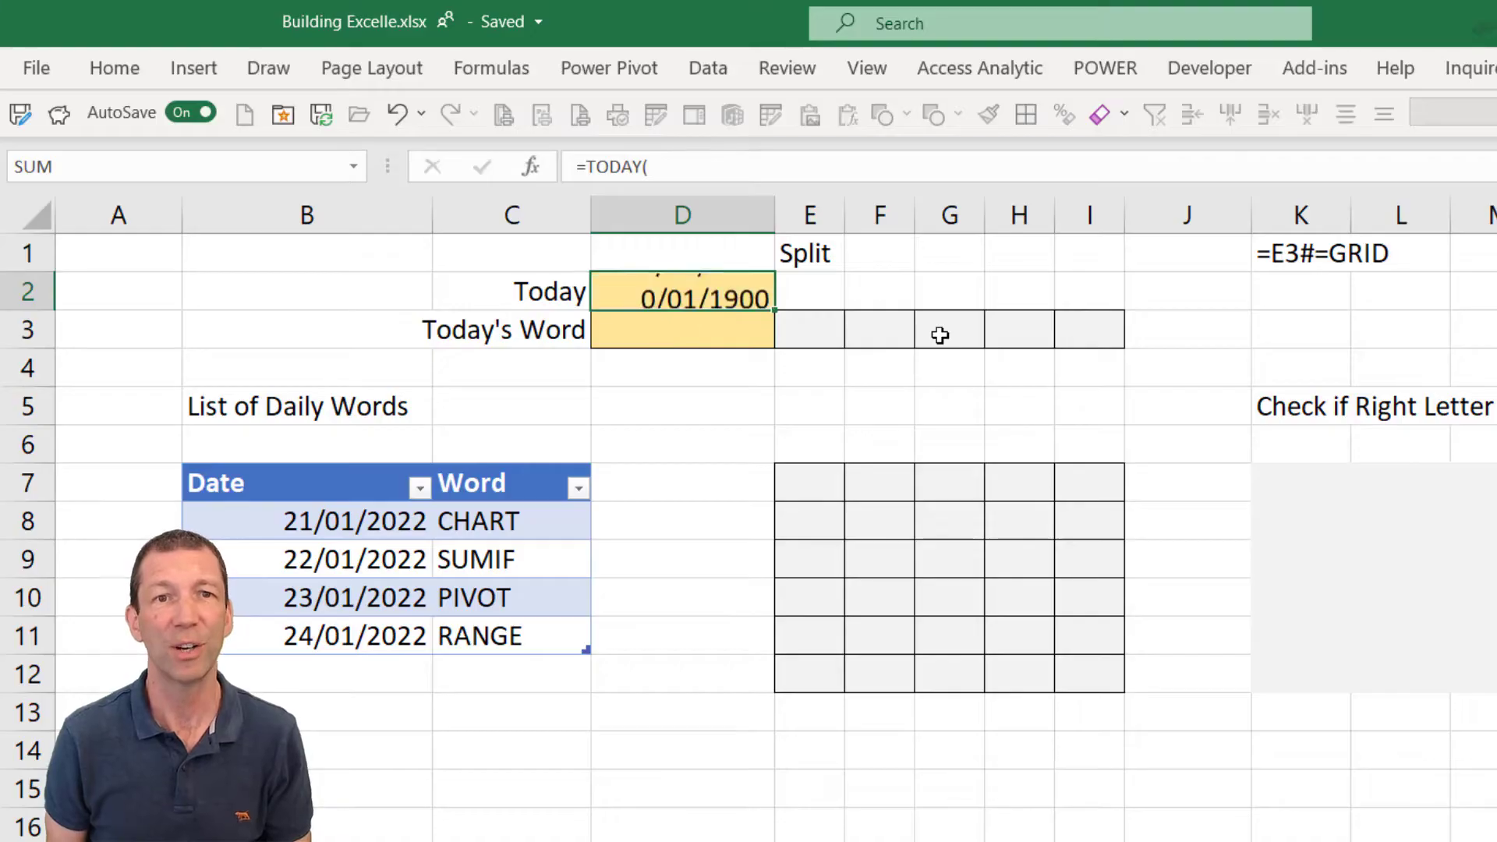
key(Return)
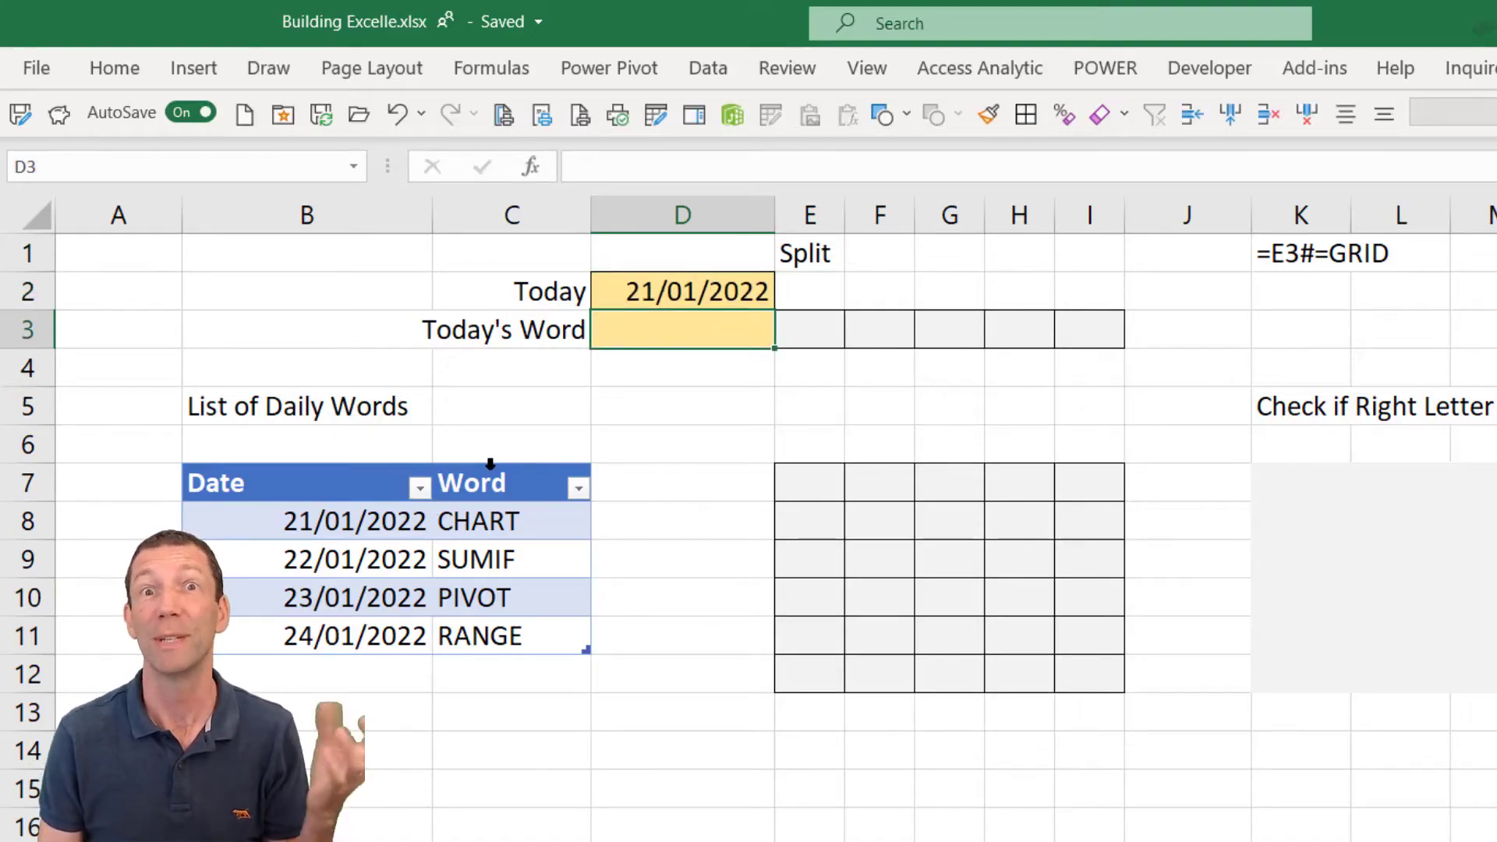
- Enter =XLOOKUP(D2,tblWords[Date],tblWords[Word]) in D3, returning CHART
text(=xl)
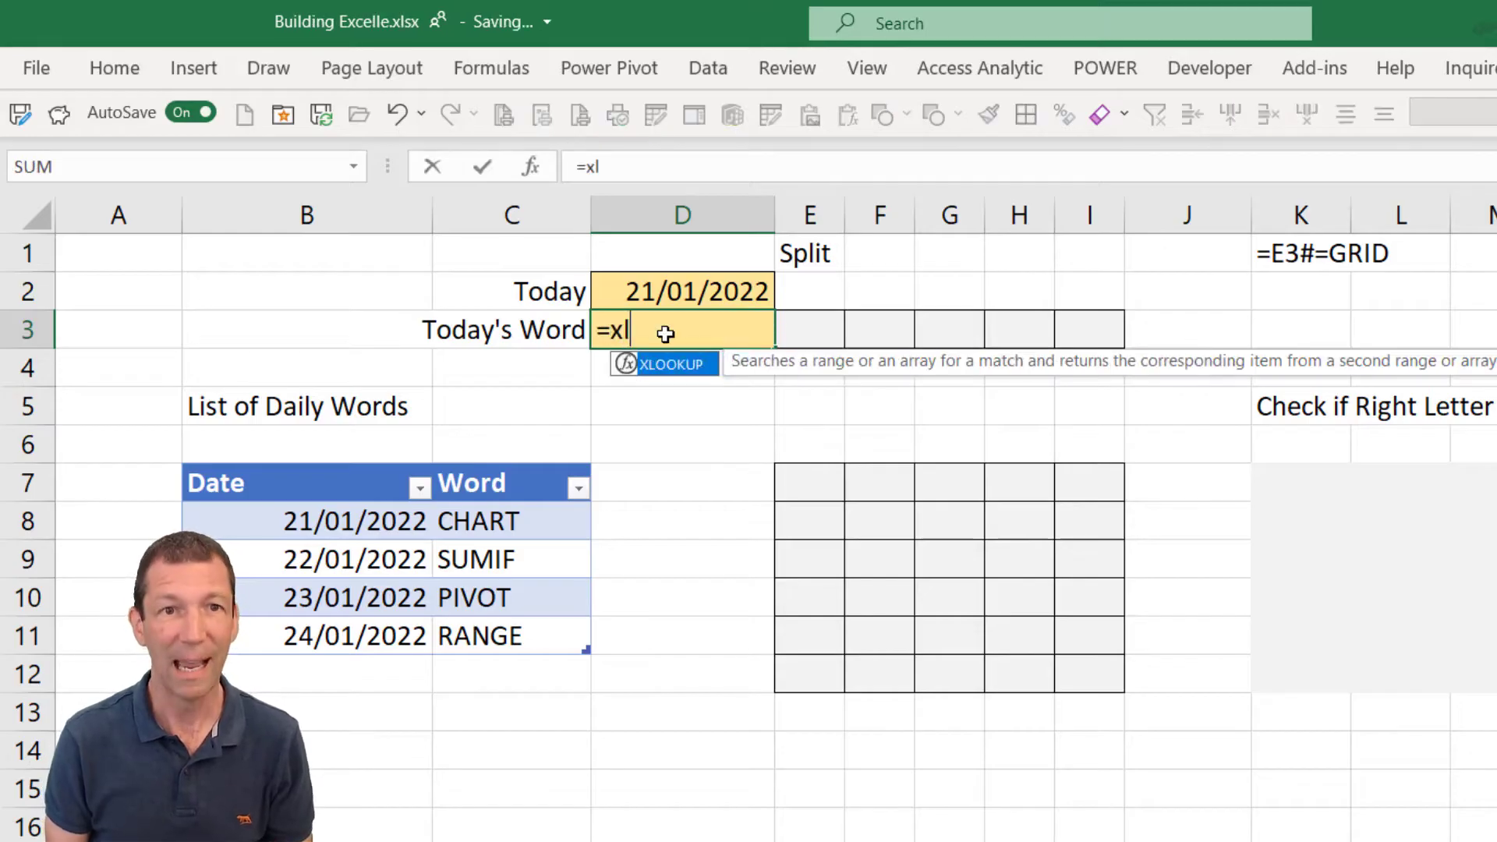
key(Tab)
key(Up)
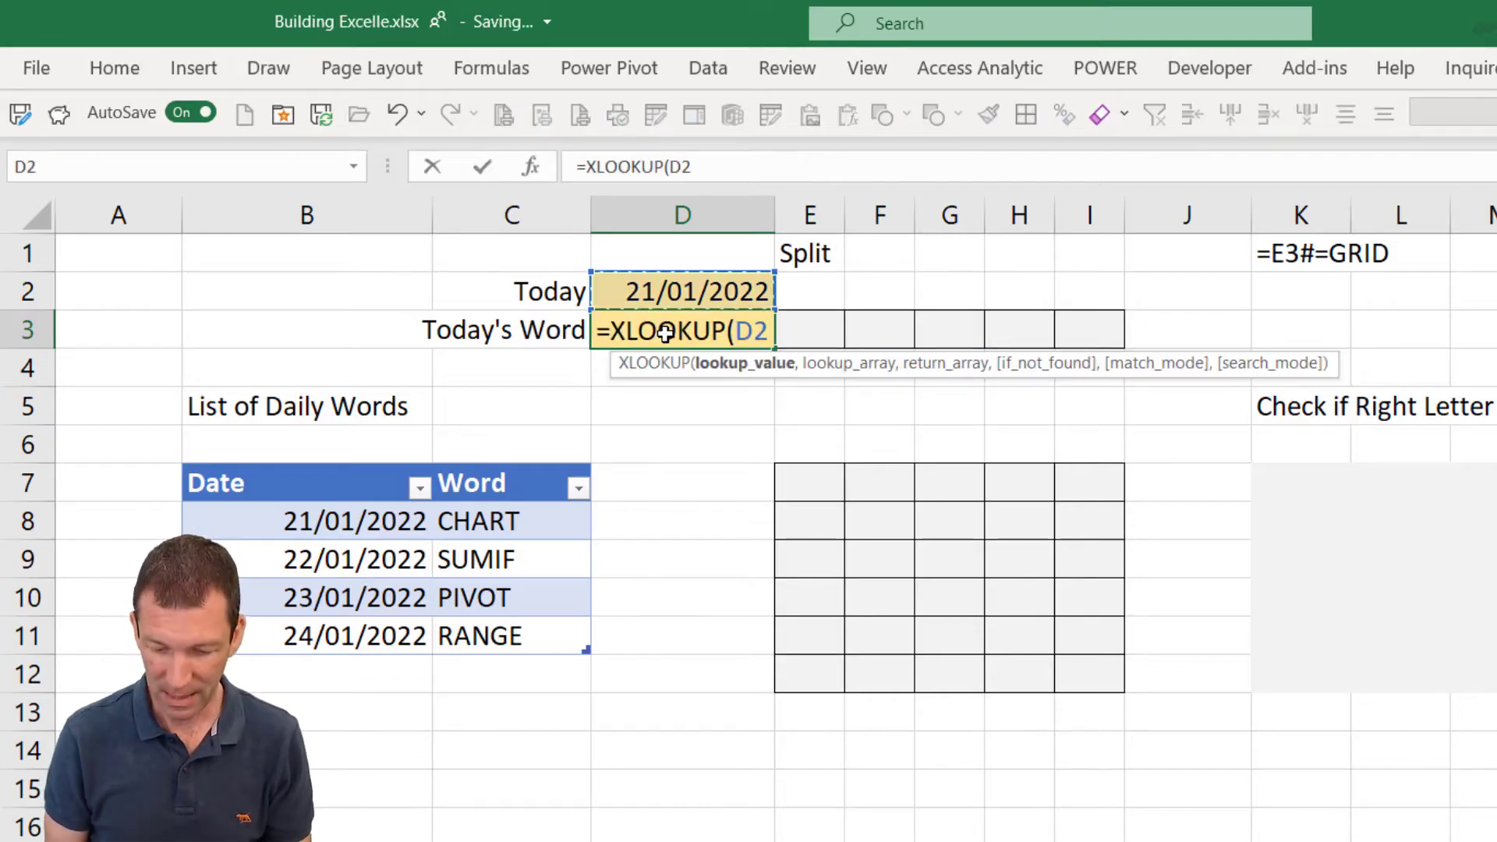
text(,)
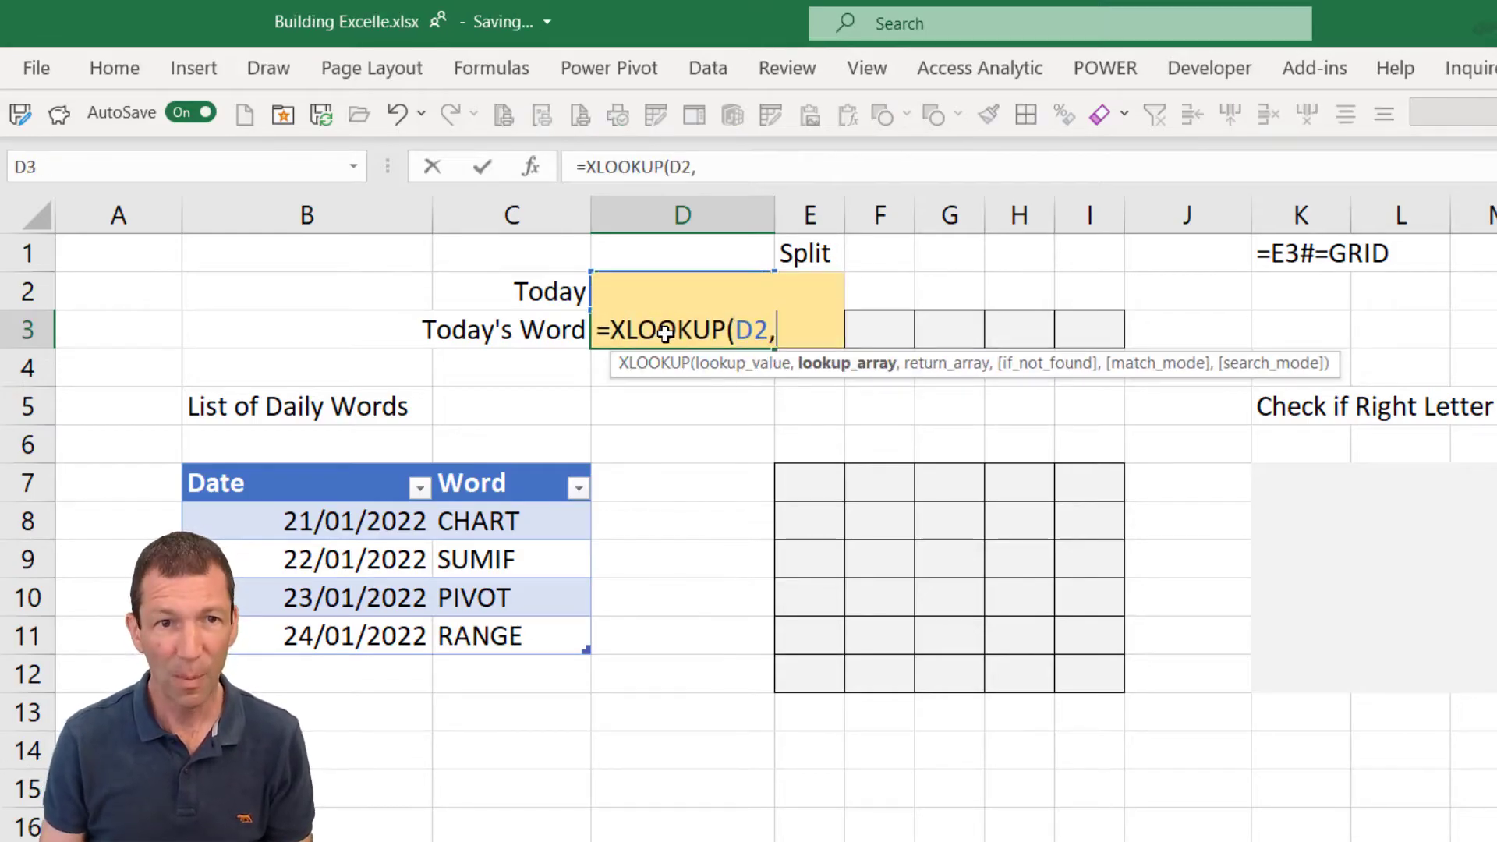
click(236, 468)
text(,)
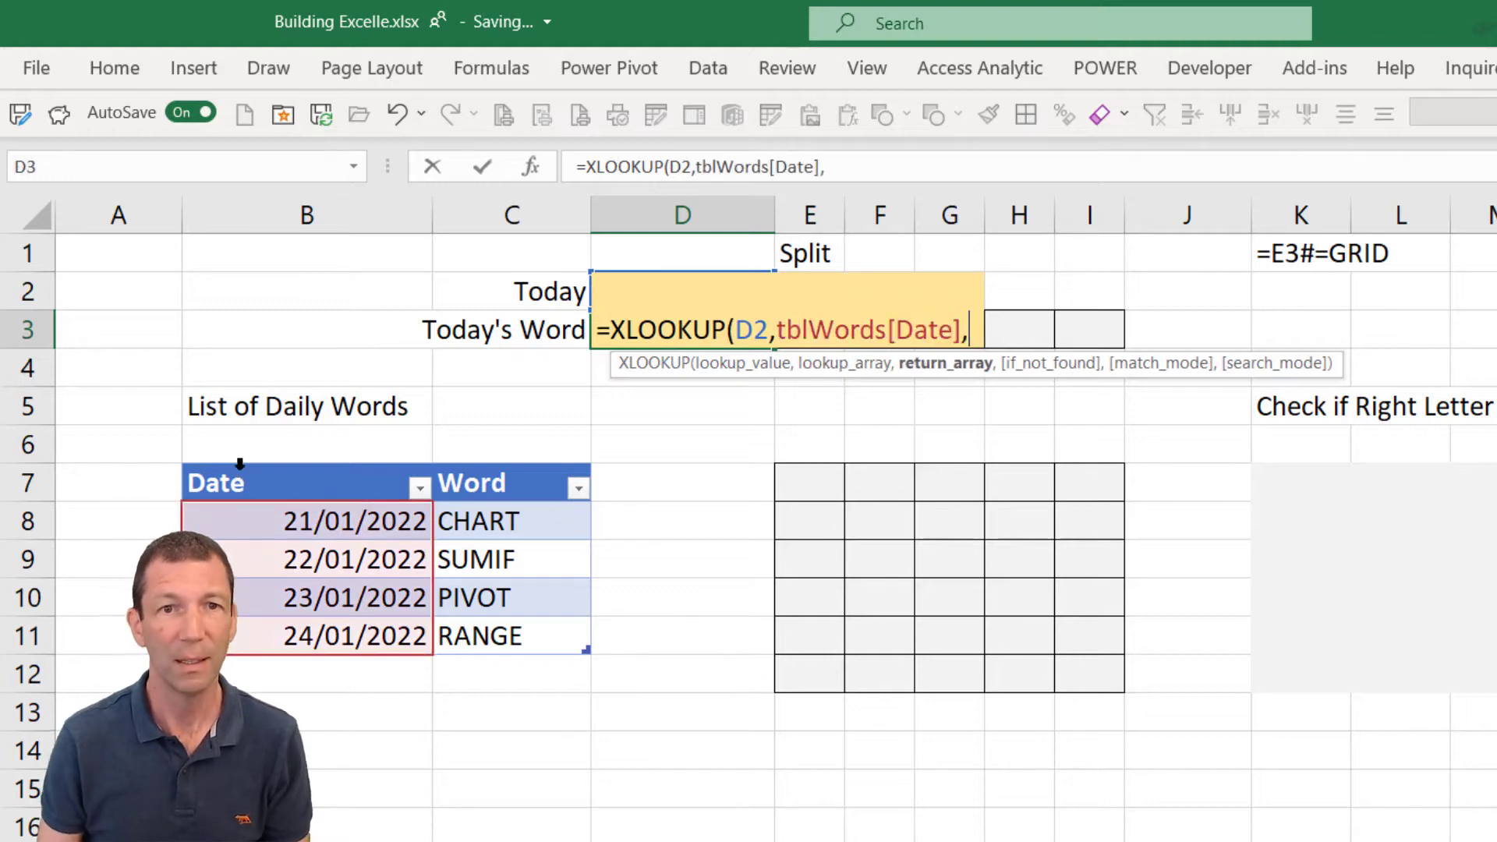
click(460, 464)
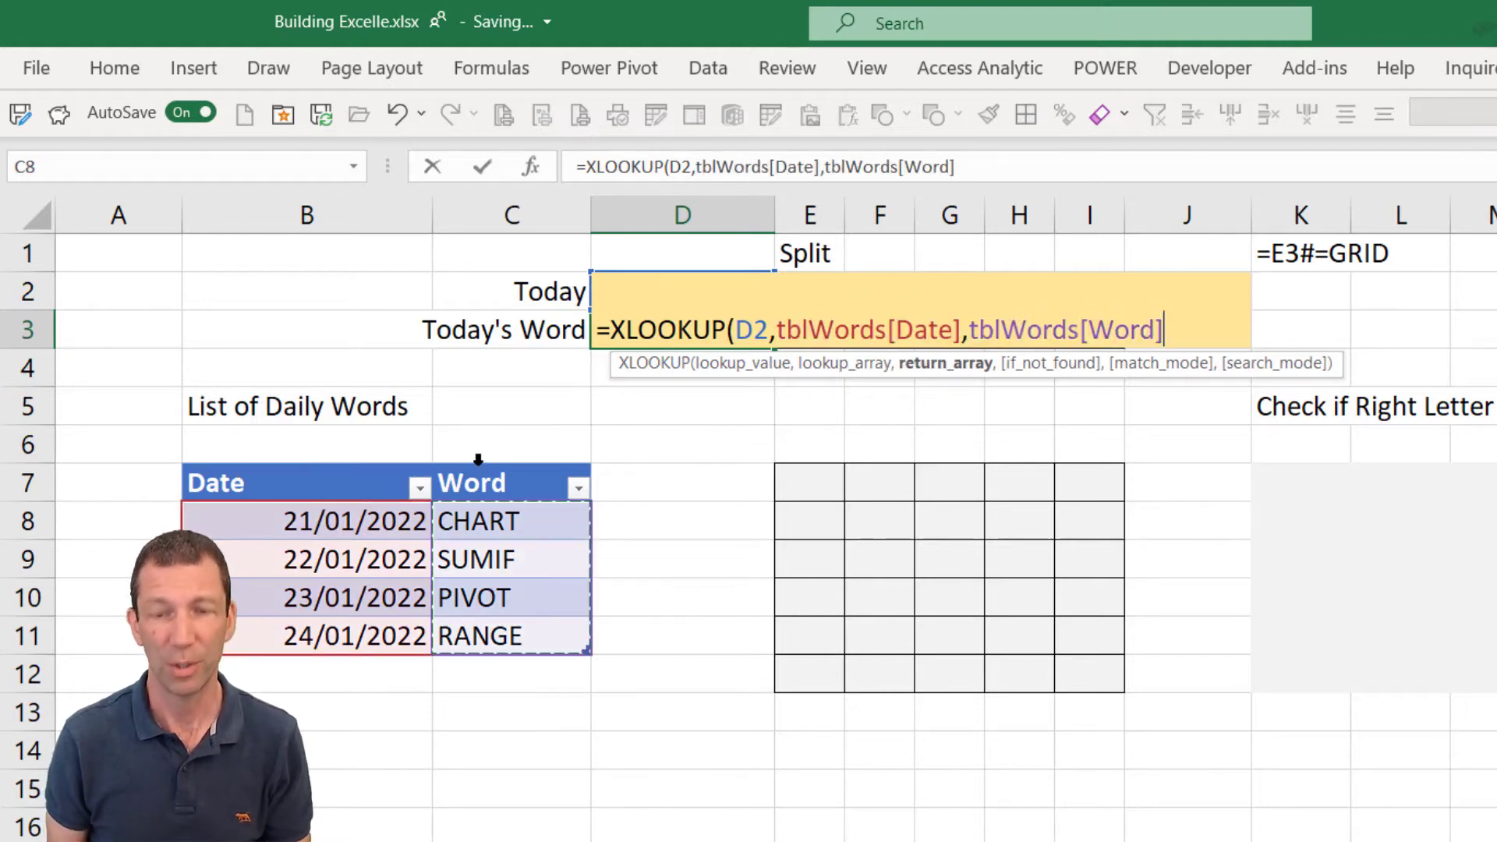
key(Return)
key(Up)
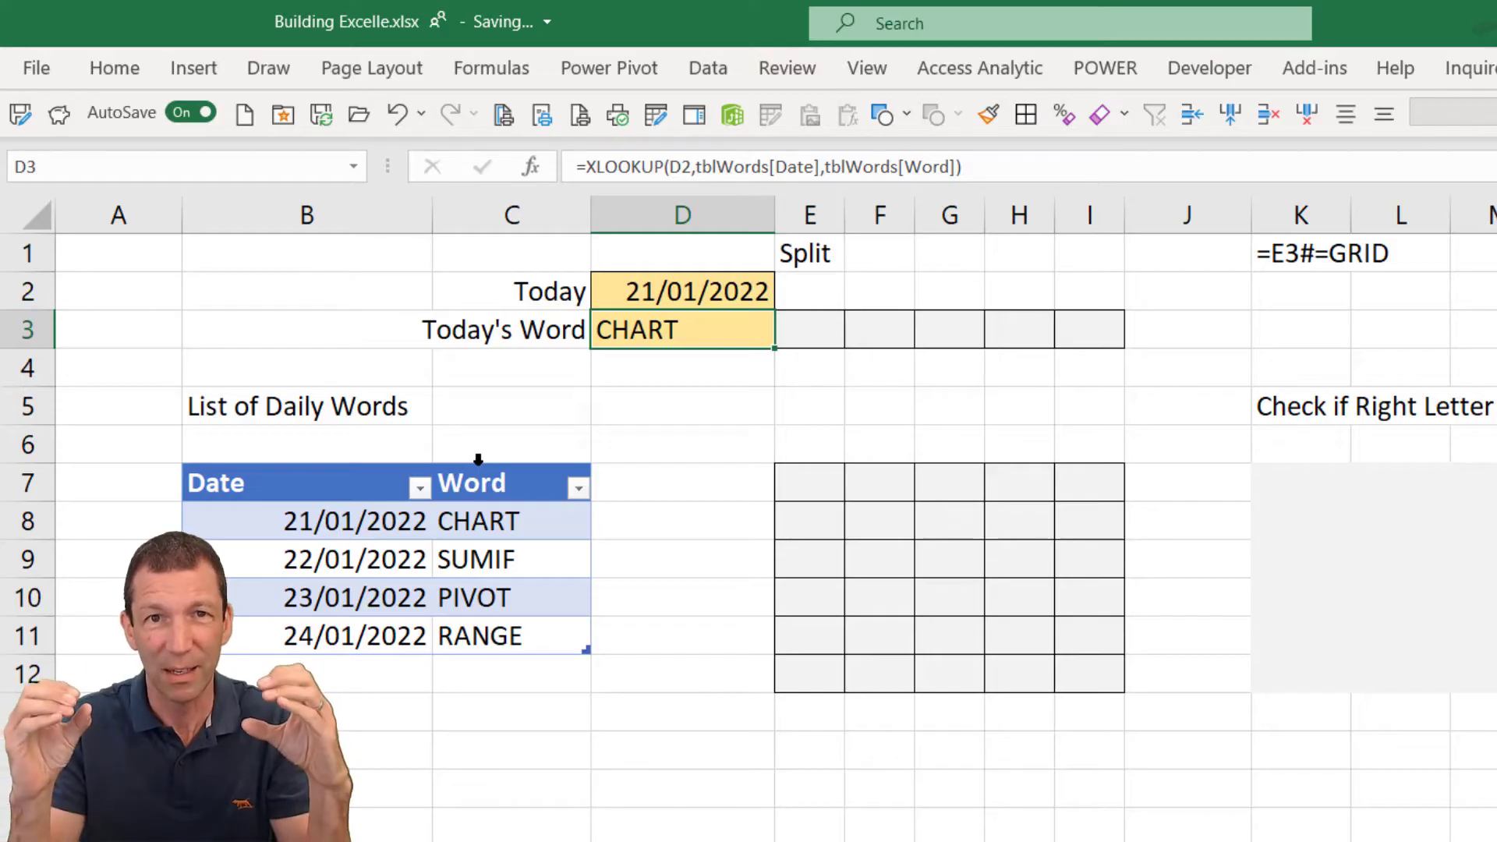
key(Right)
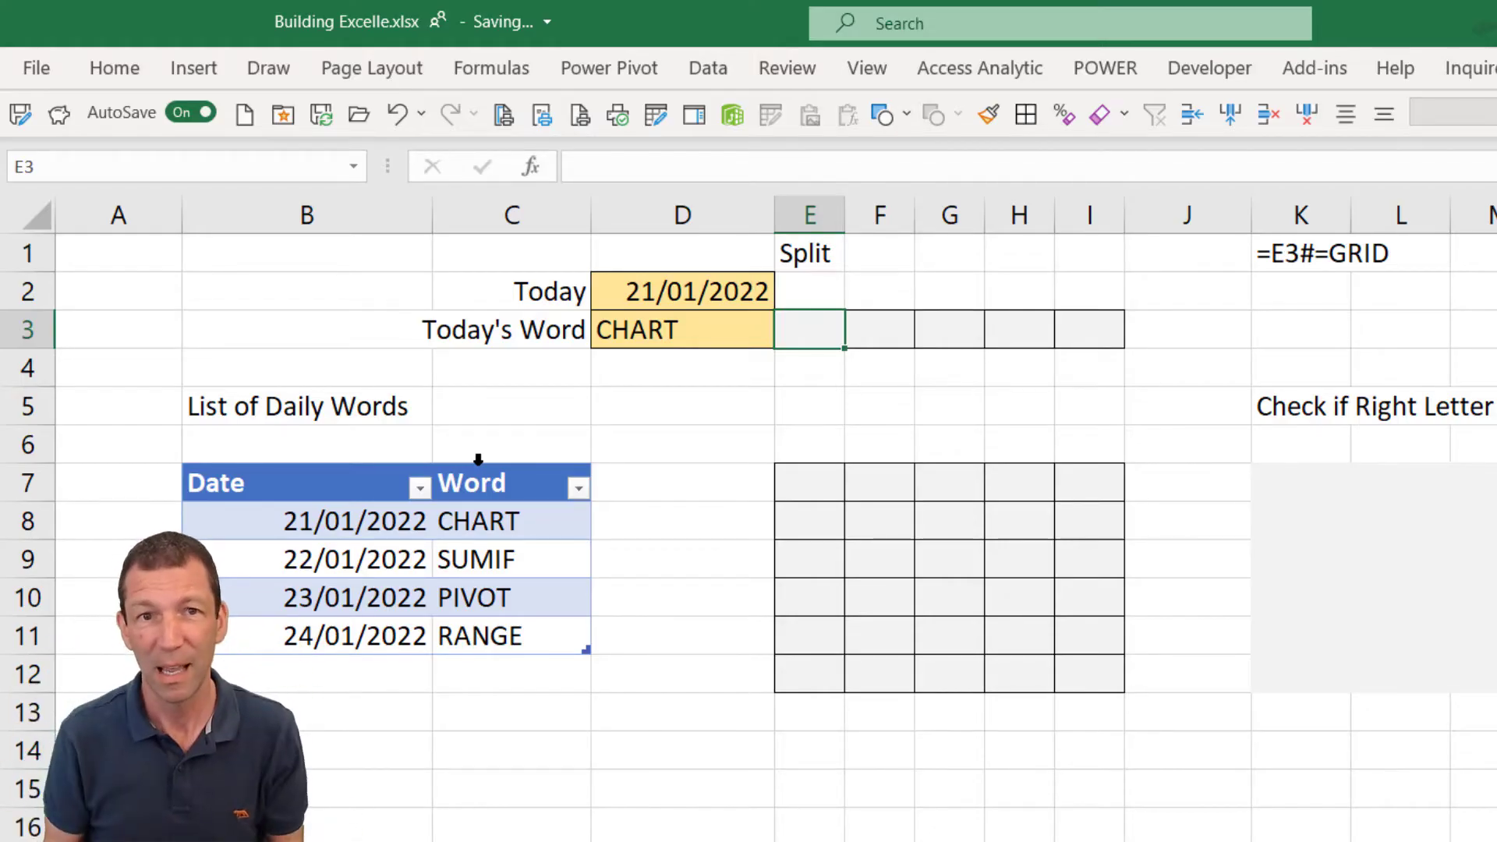
- Enter =MID(D3, SEQUENCE(1,5), 1) in E3 so the letters spill across E3:I3
text(=mid)
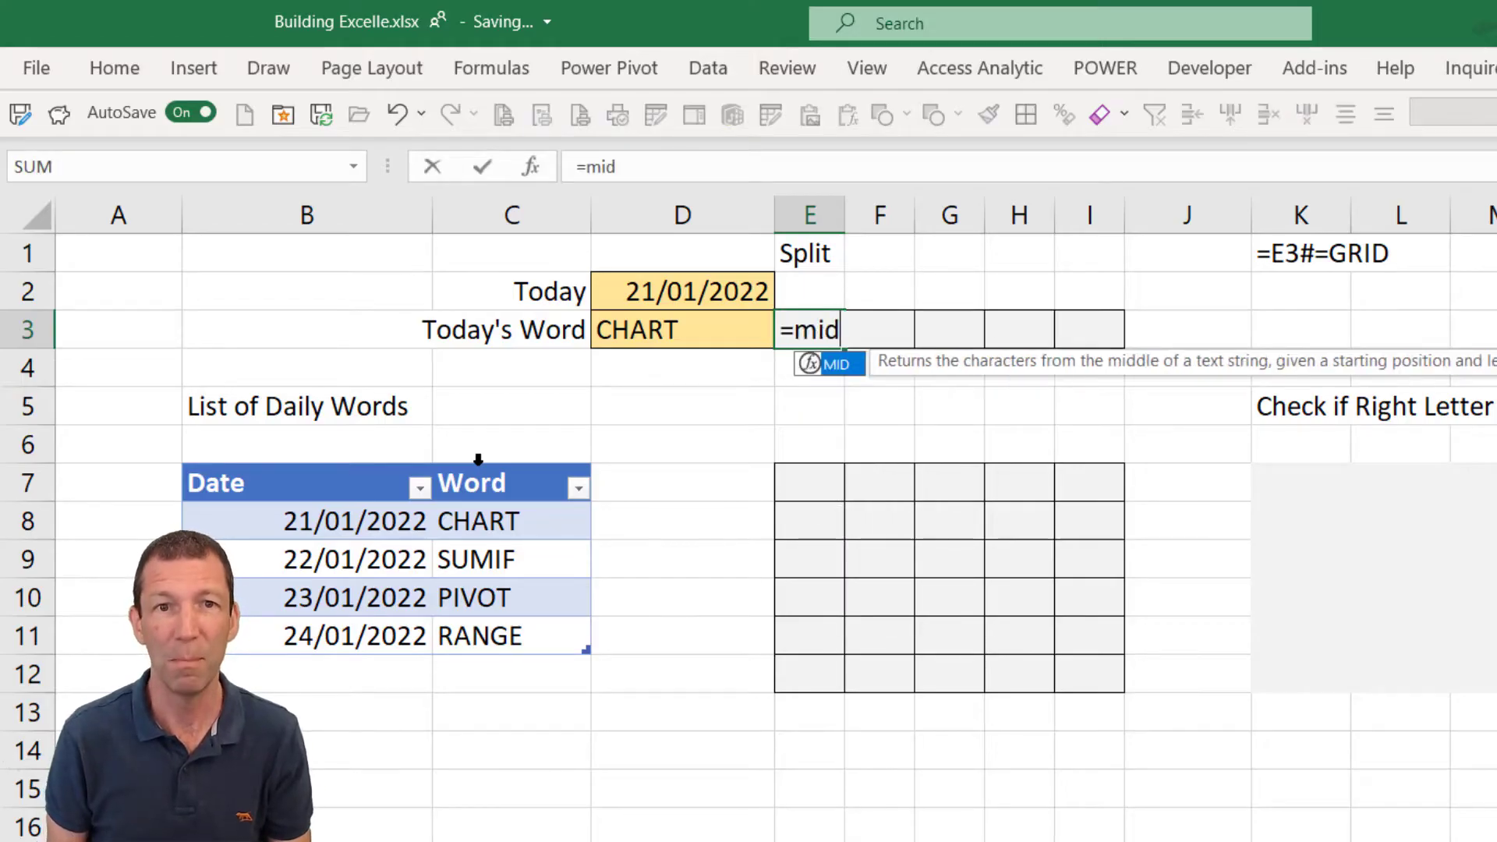
key(Tab)
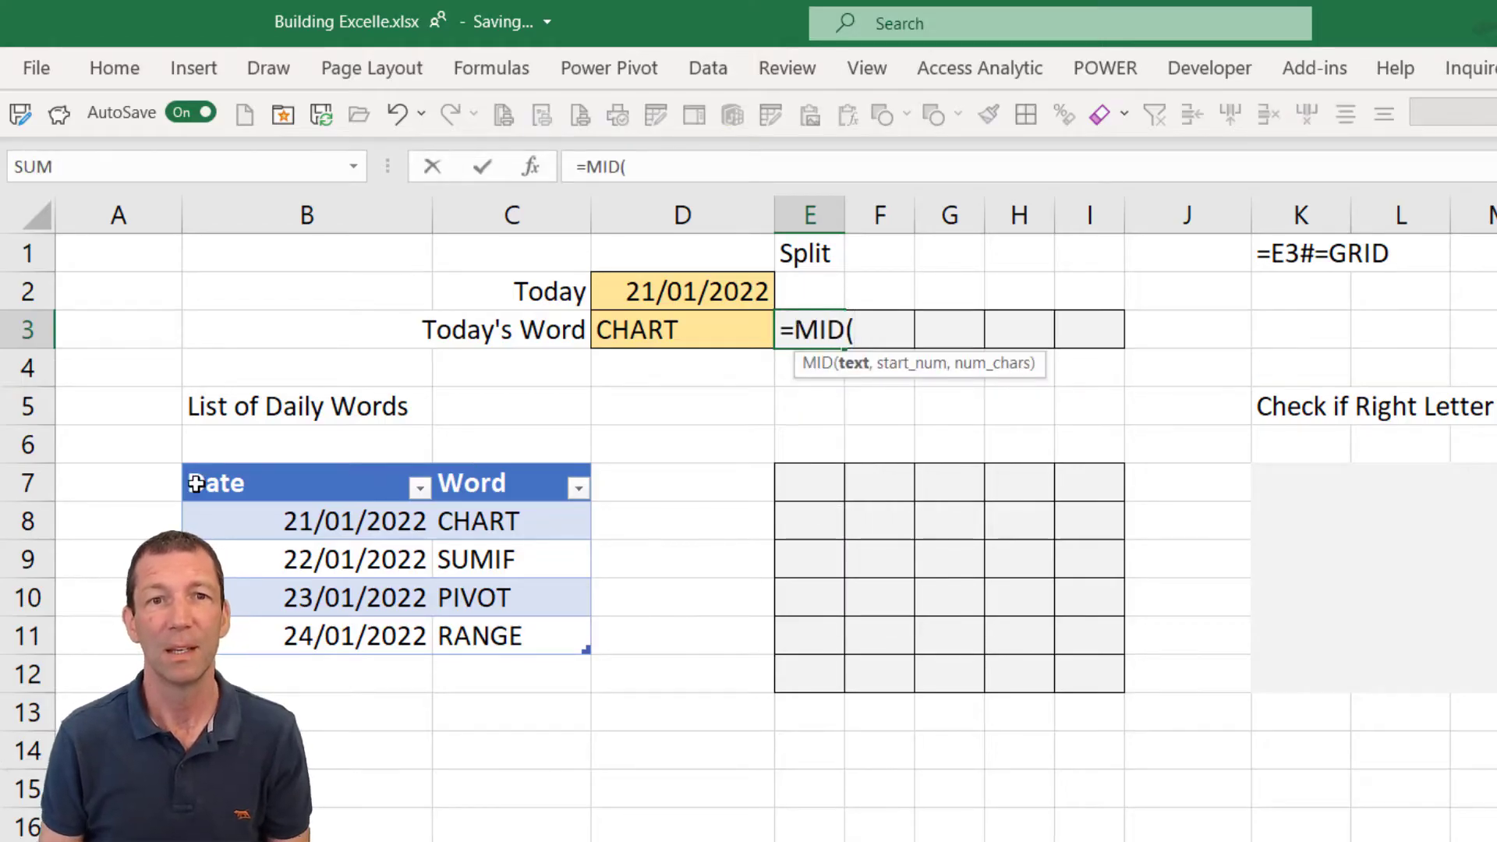
click(714, 324)
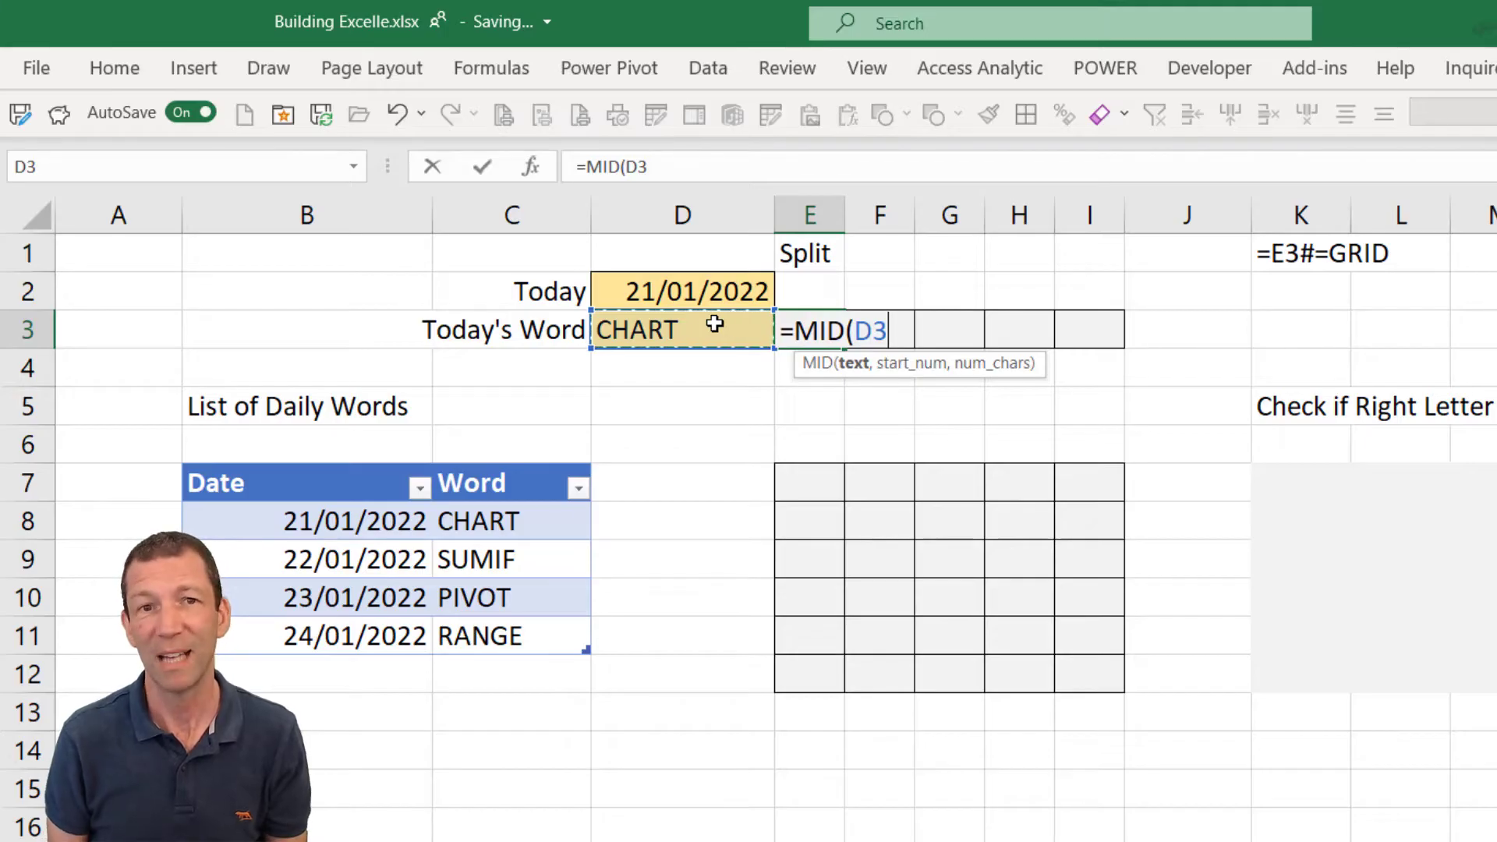
text(,)
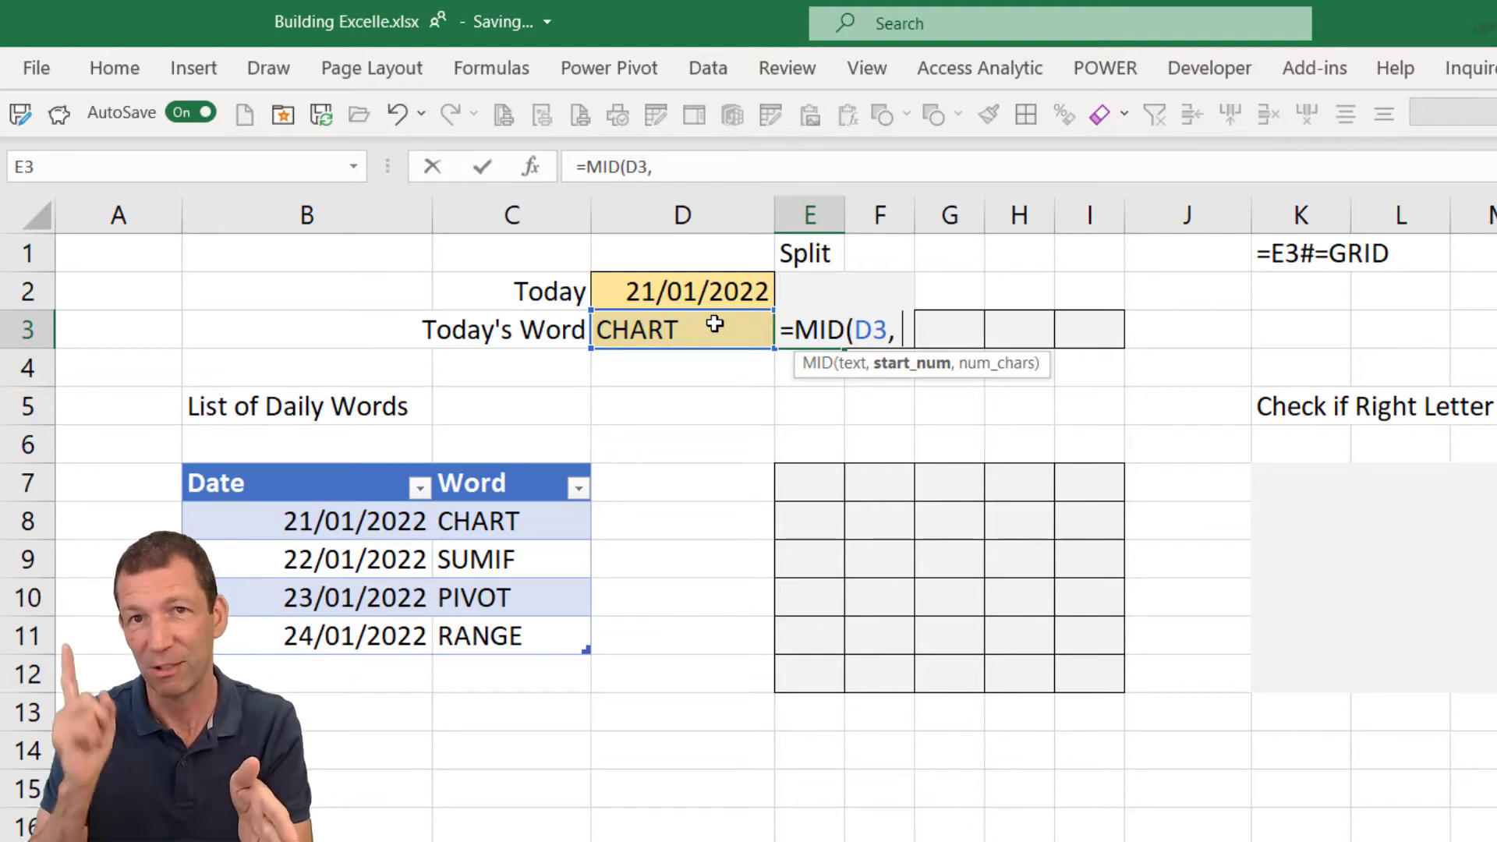
text(d)
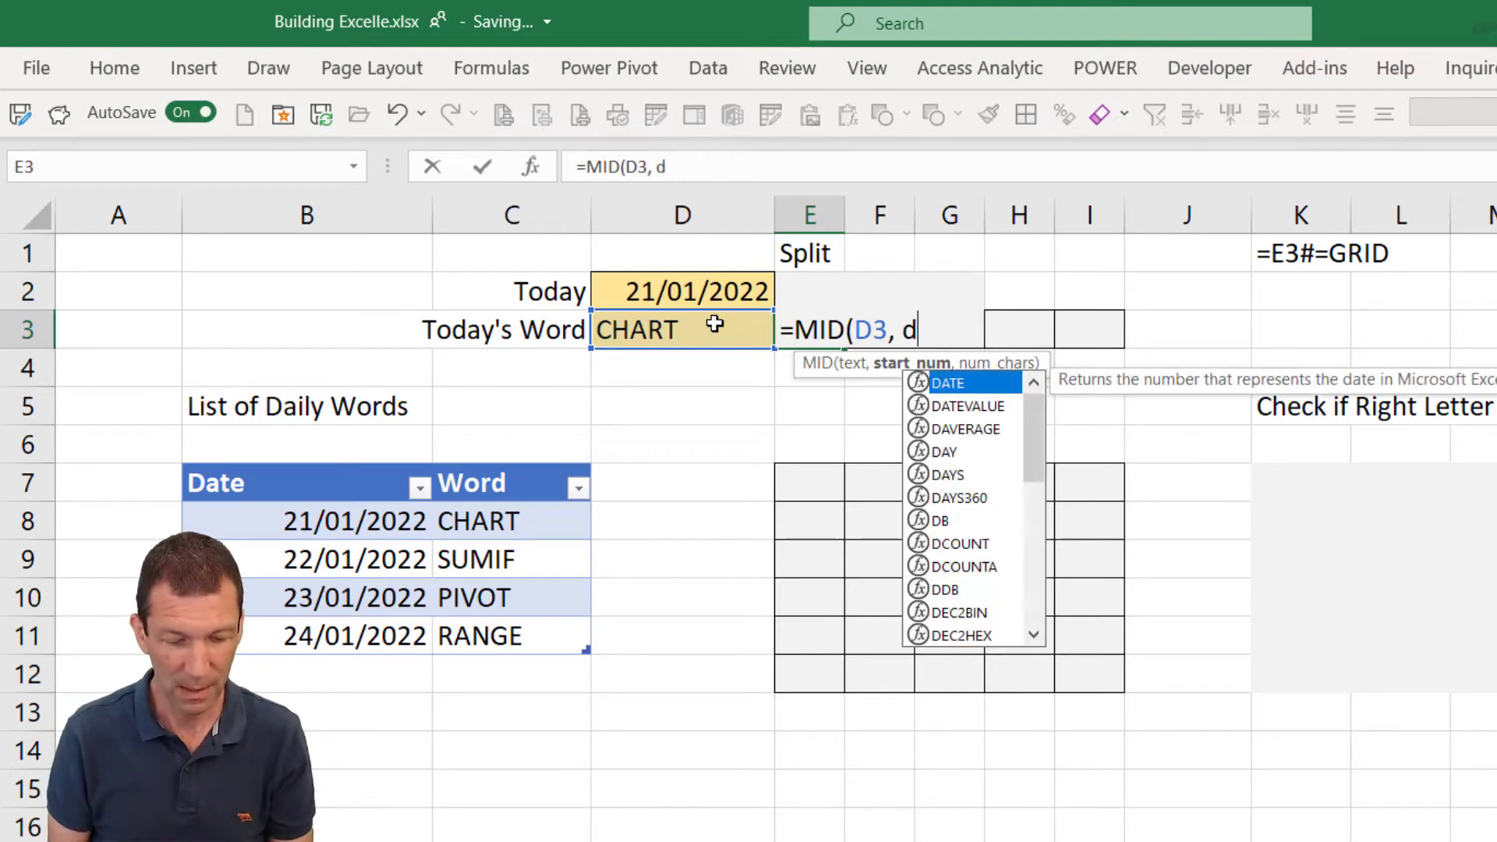
key(BackSpace)
text(se)
key(Down)
key(Down)
key(Down)
key(Down)
key(Tab)
text(1,5), )
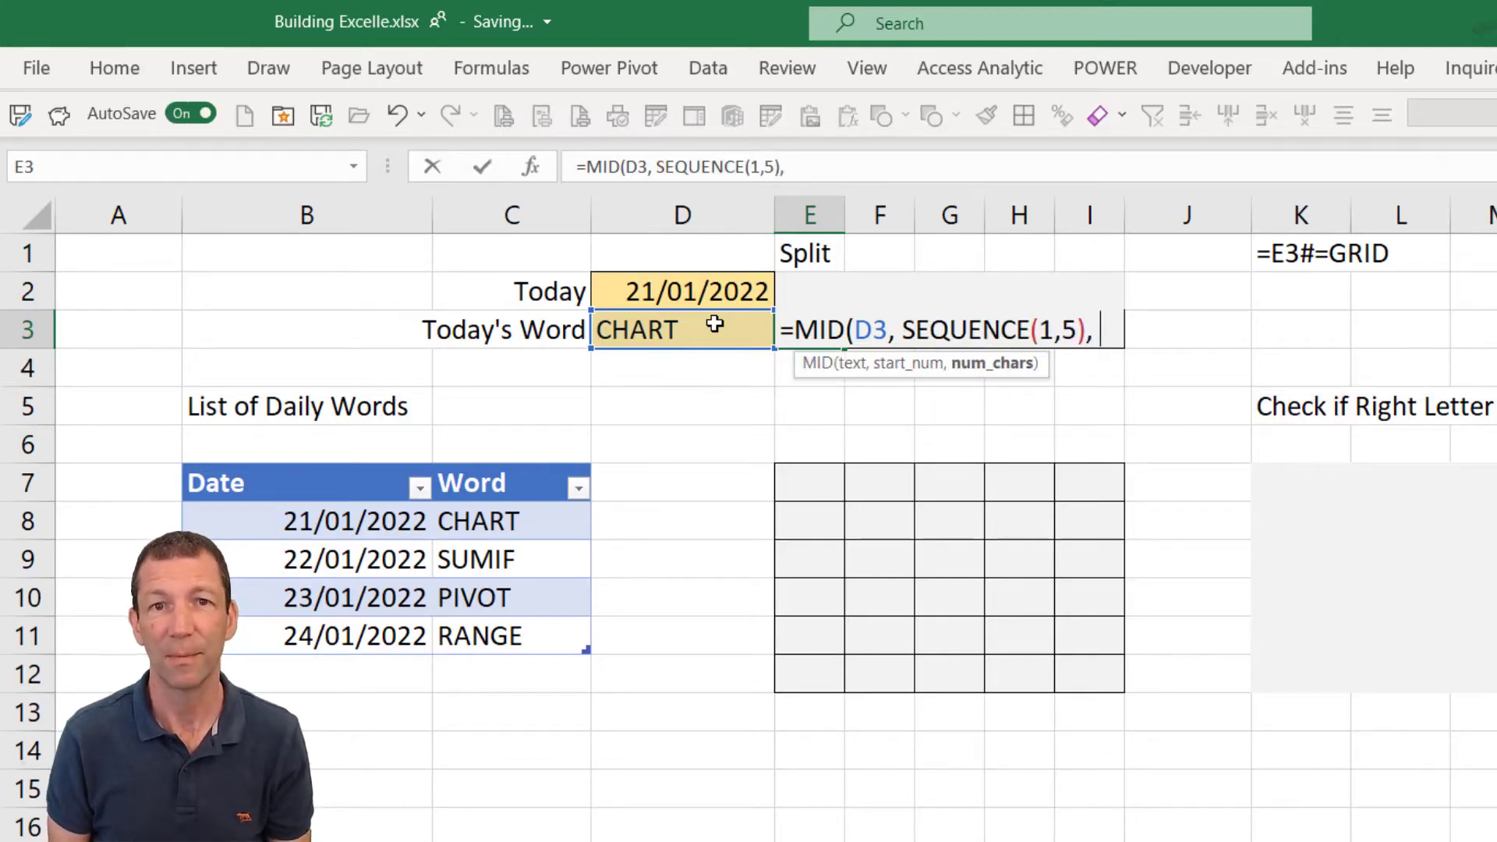
text(1))
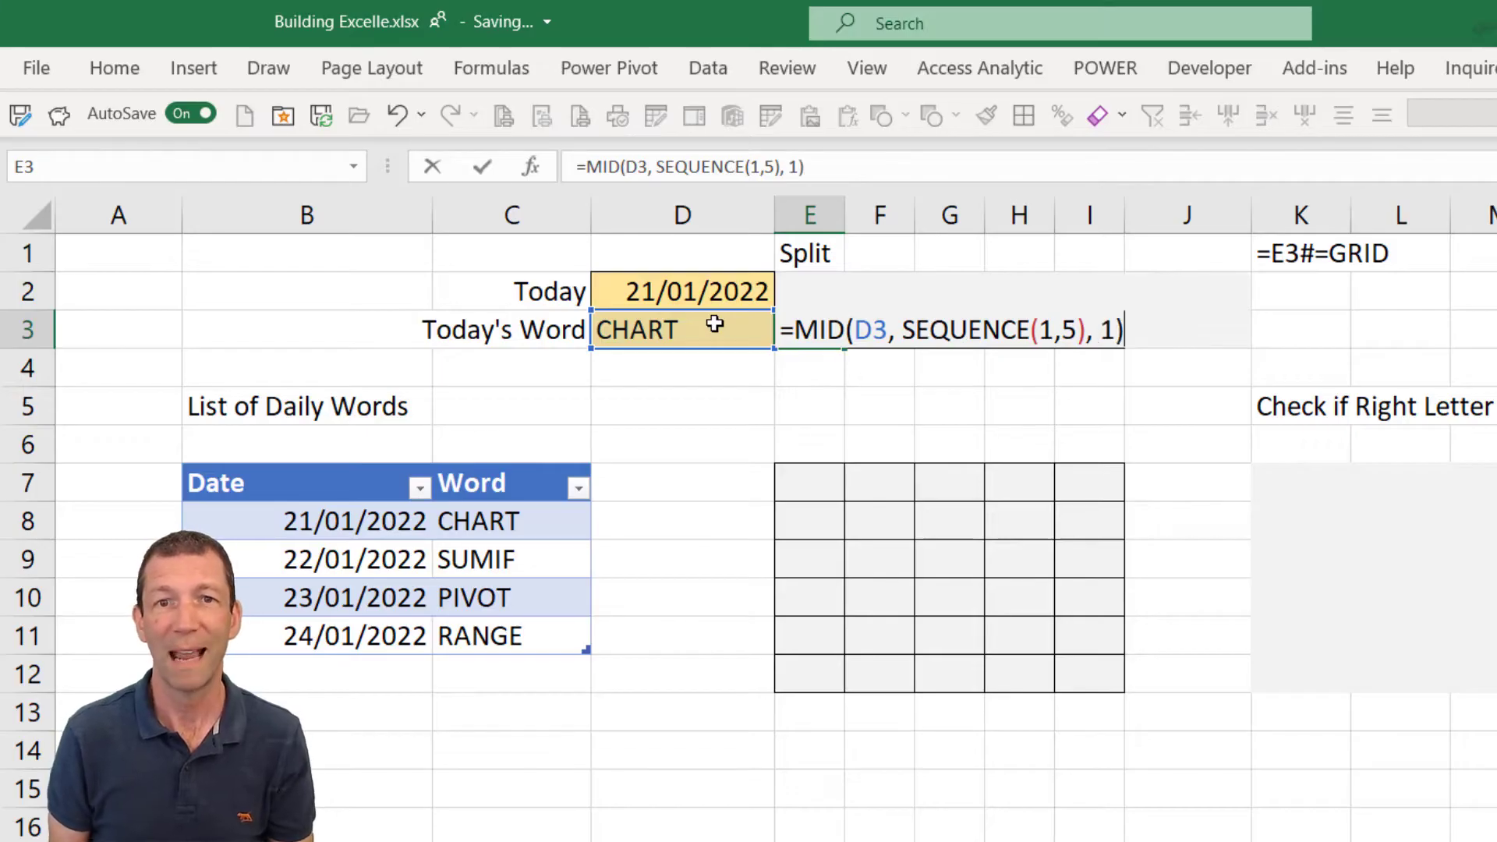
key(Return)
- Step through the spilled letters C, H, A, R, T along row 3
key(Up)
key(Right)
key(Right)
key(Right)
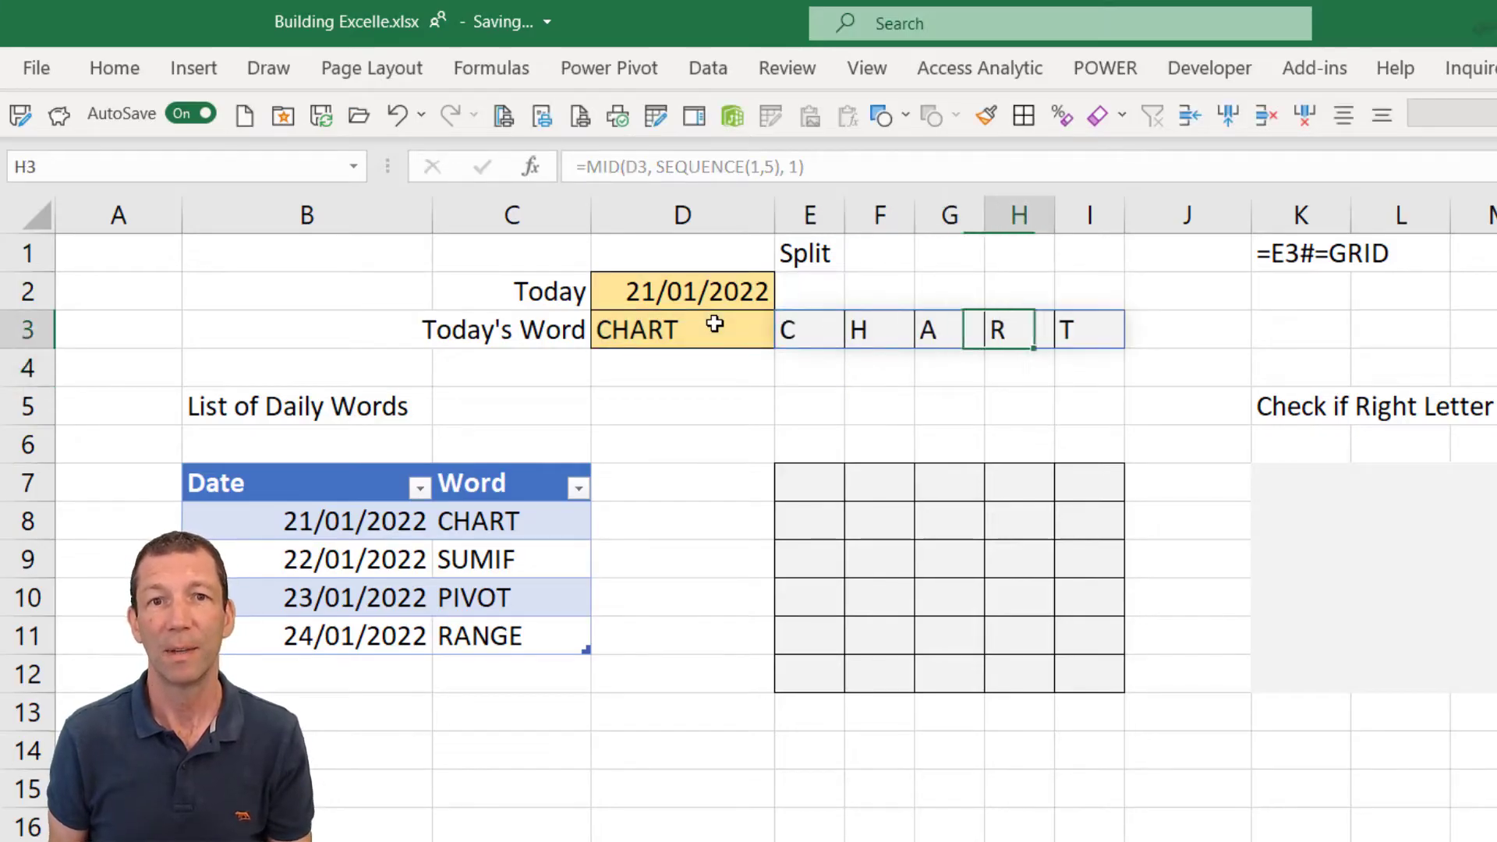
key(Right)
key(Left)
key(Left)
key(Left)
key(Left)
key(Right)
key(Right)
key(Right)
key(Right)
key(Left)
key(Left)
key(Left)
key(Left)
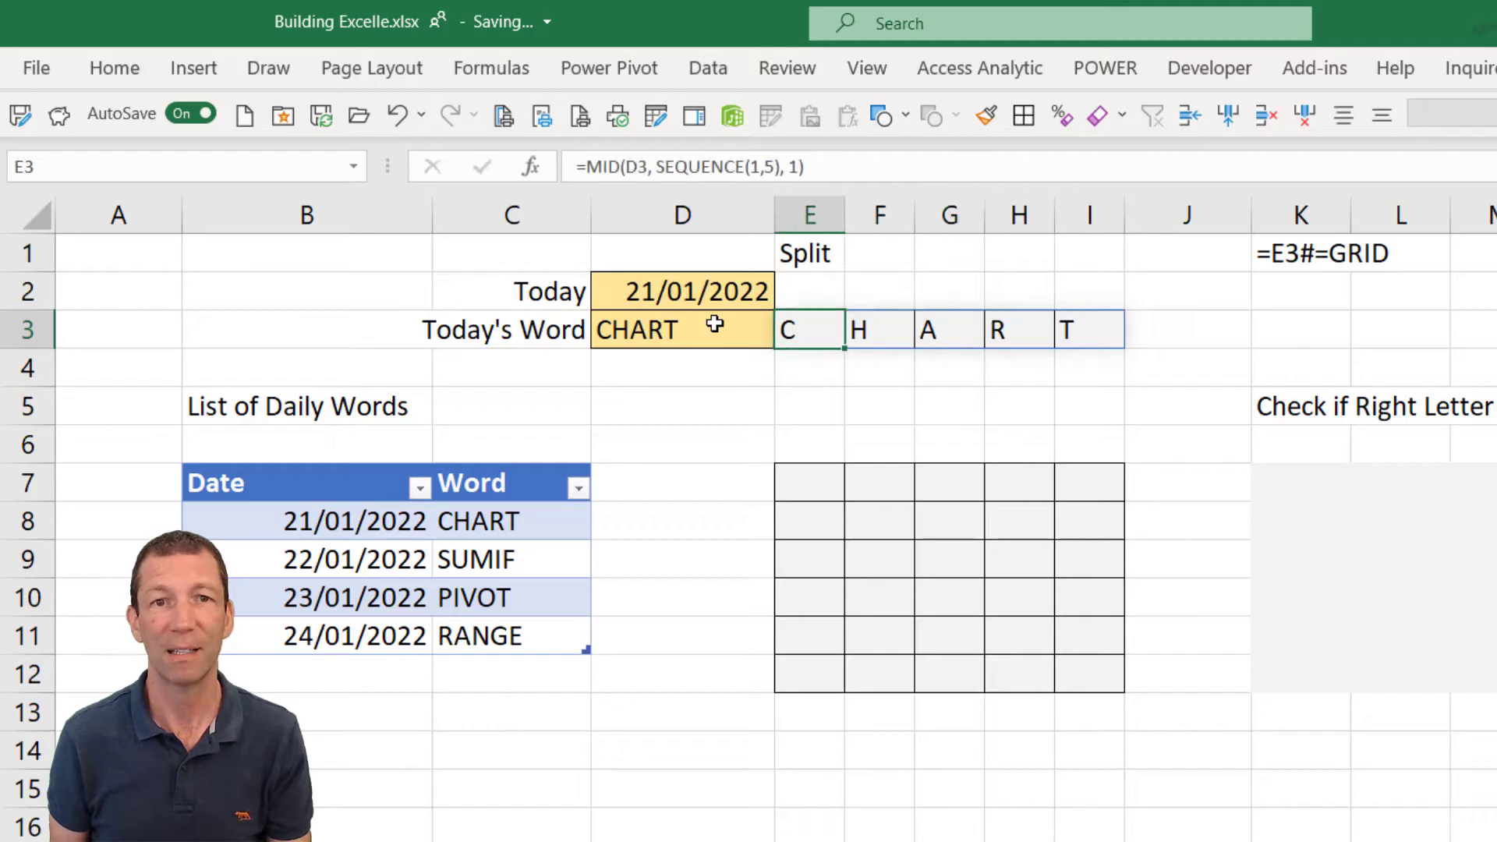
- Name the guess grid range E7:I12 GRID
click(820, 485)
drag(819, 485, 1085, 682)
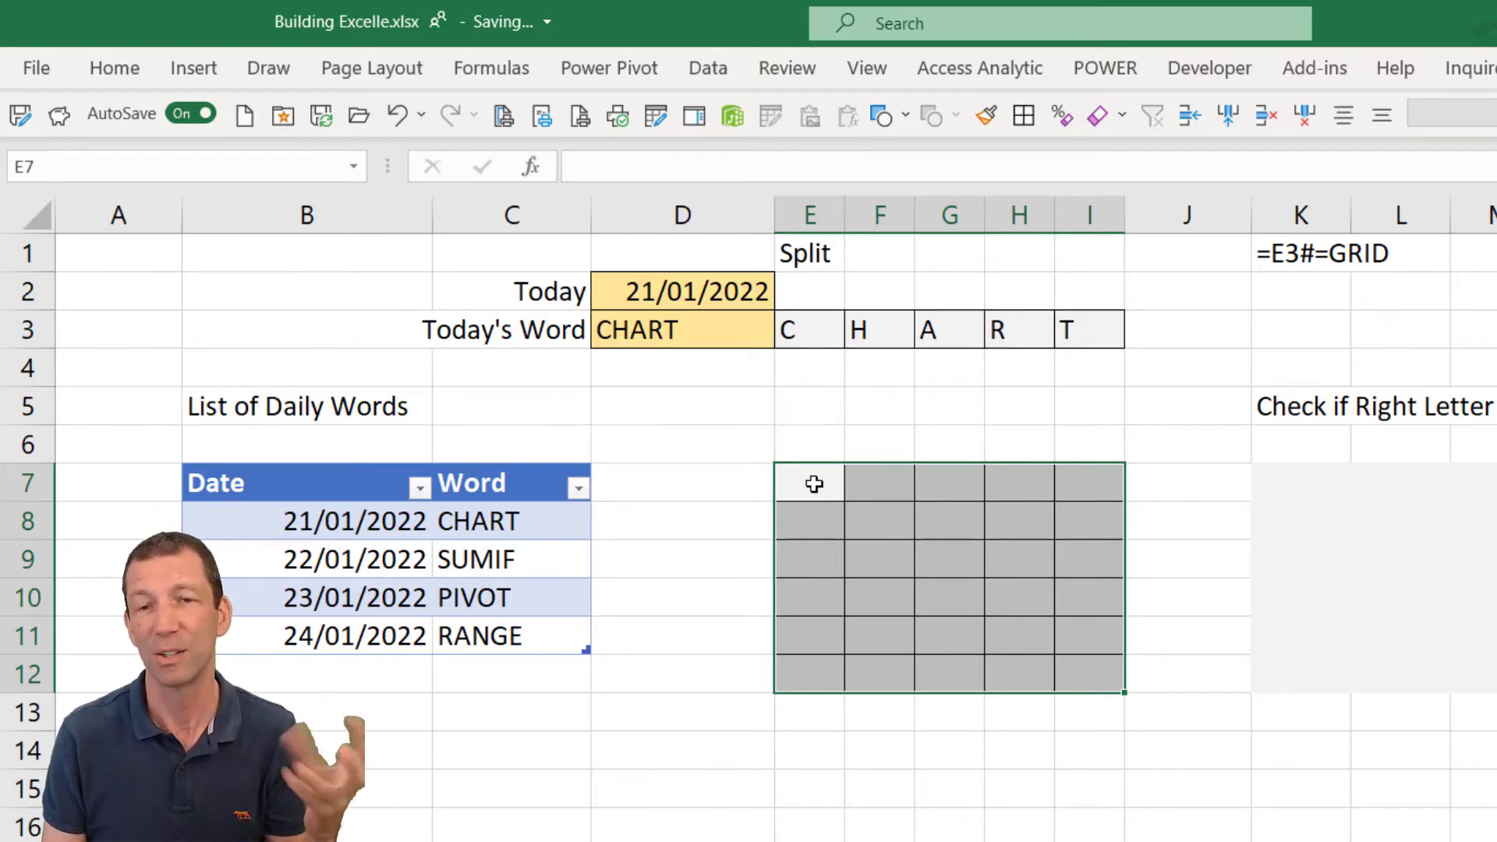
click(199, 170)
text(GRID)
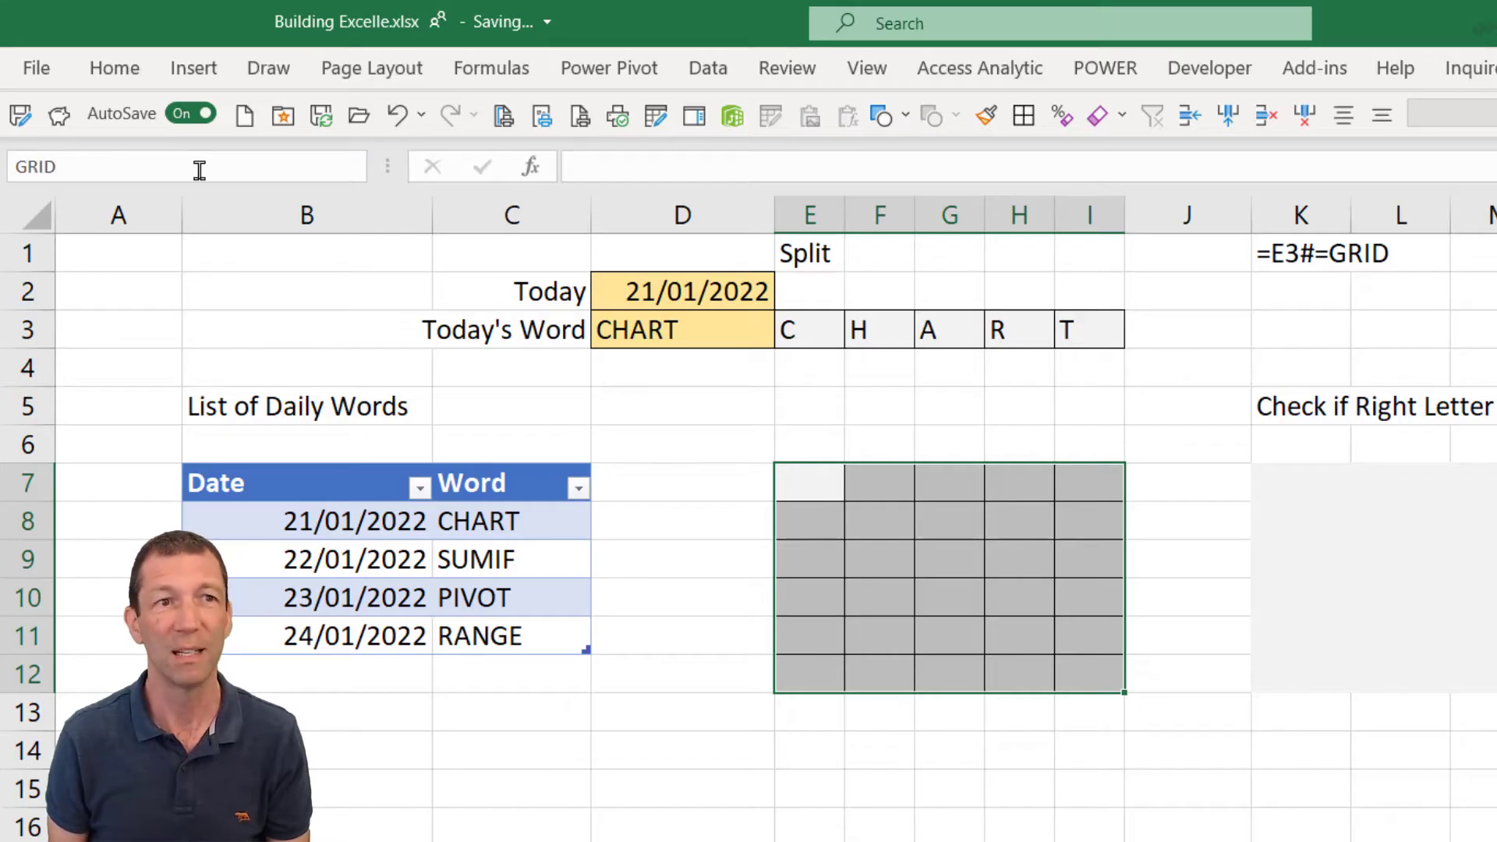
key(Return)
click(1294, 482)
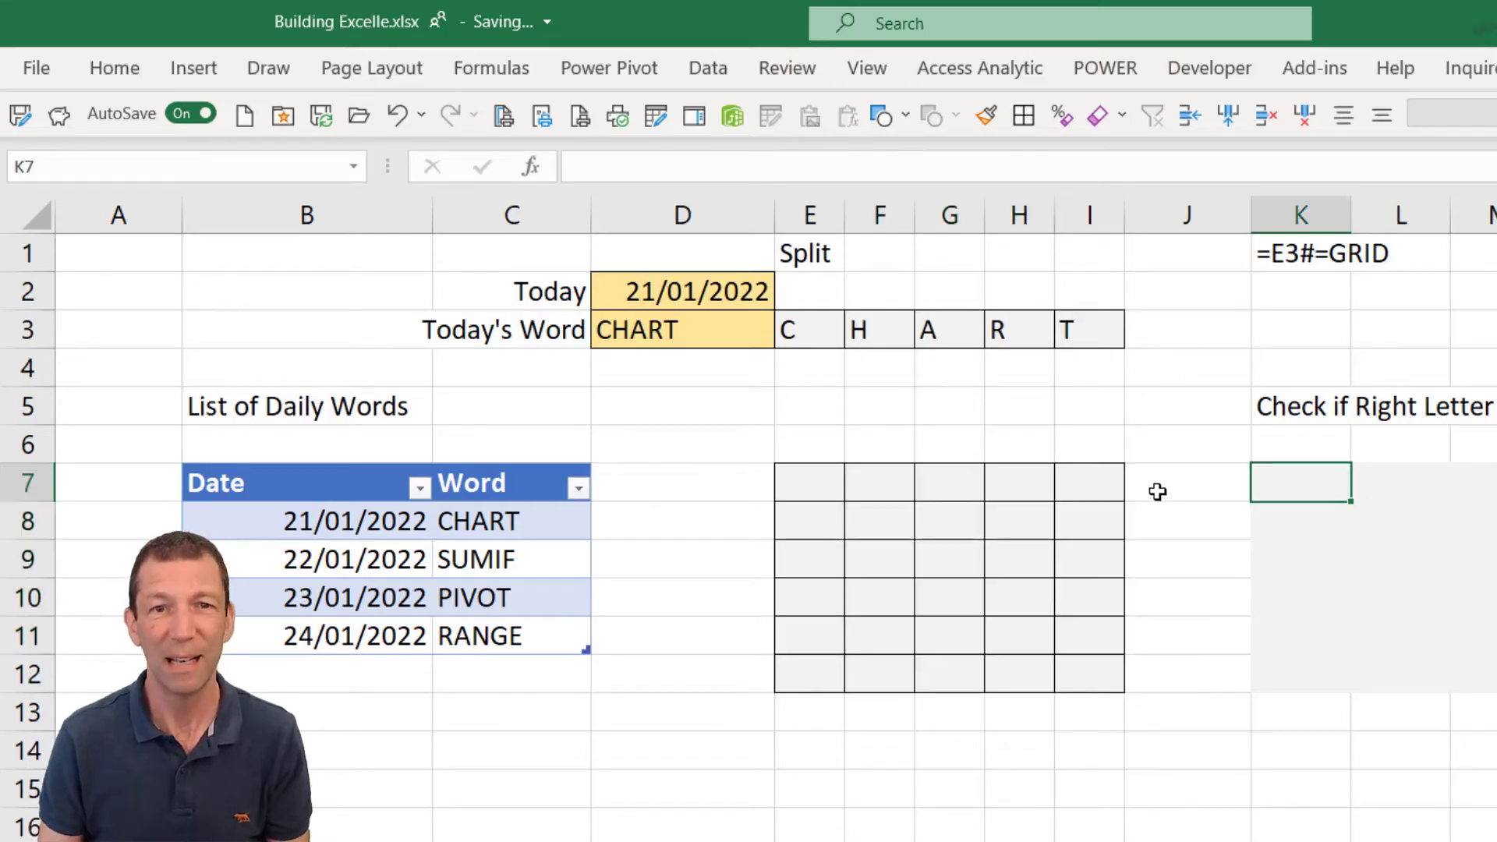
- Enter the first guess SUMIF across E7:I7, one letter per cell
click(825, 472)
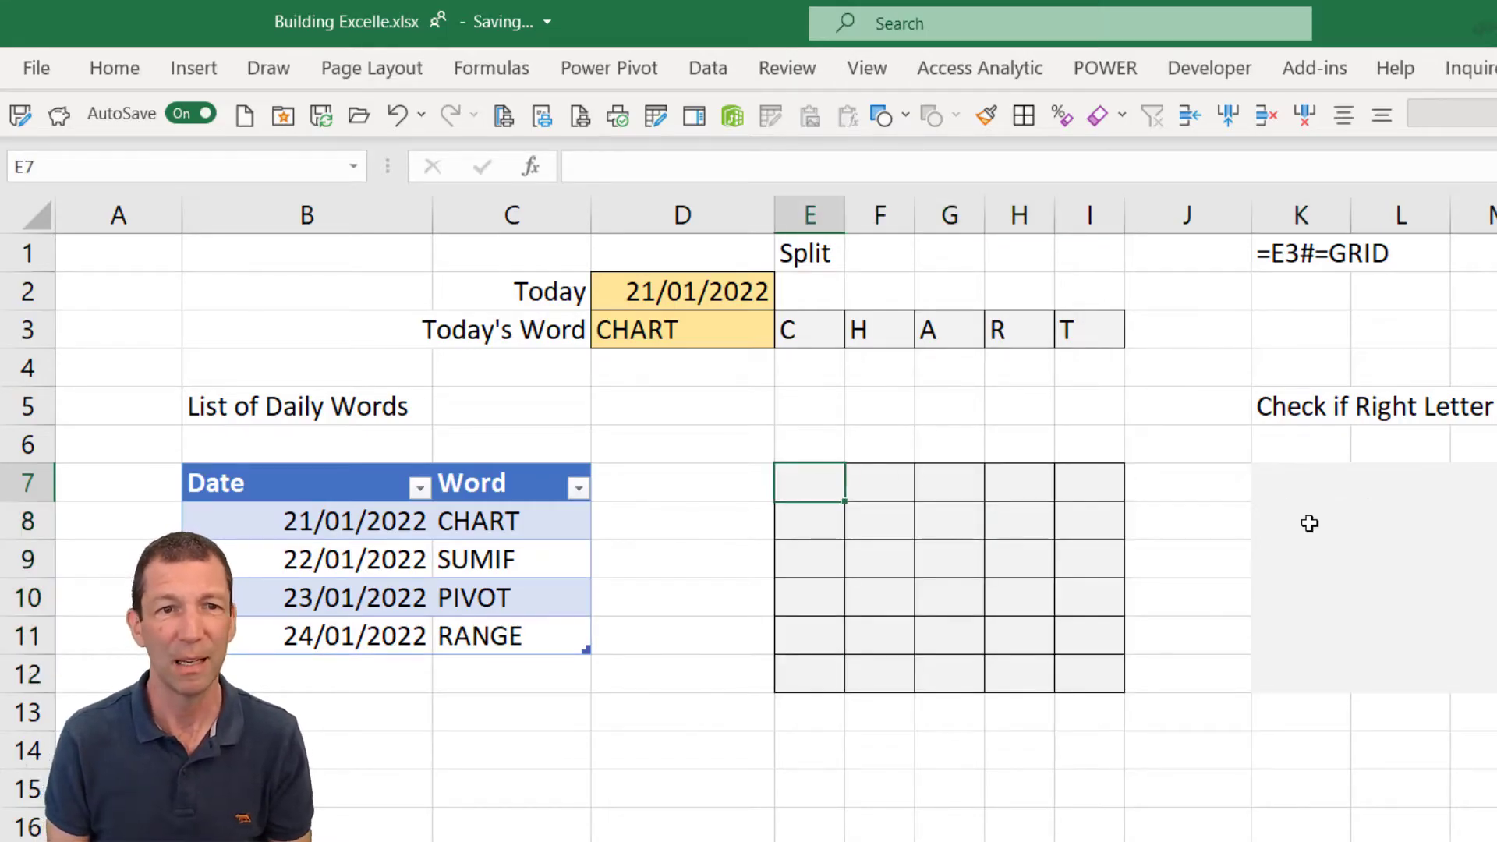
text(S)
key(Tab)
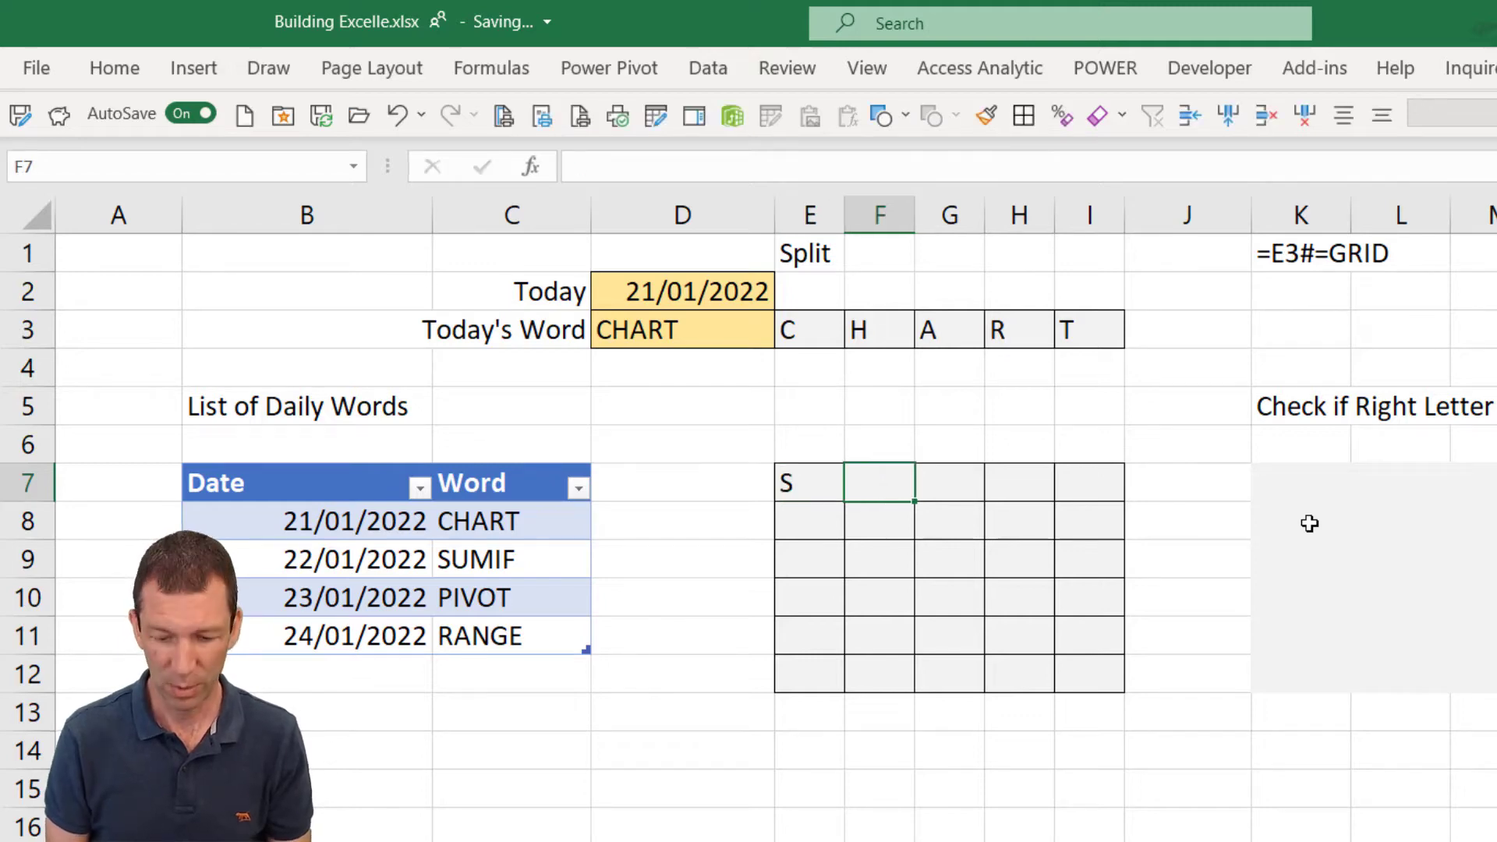
text(U)
key(Tab)
text(Mio)
key(BackSpace)
key(BackSpace)
key(Tab)
text(I)
key(Tab)
text(FF)
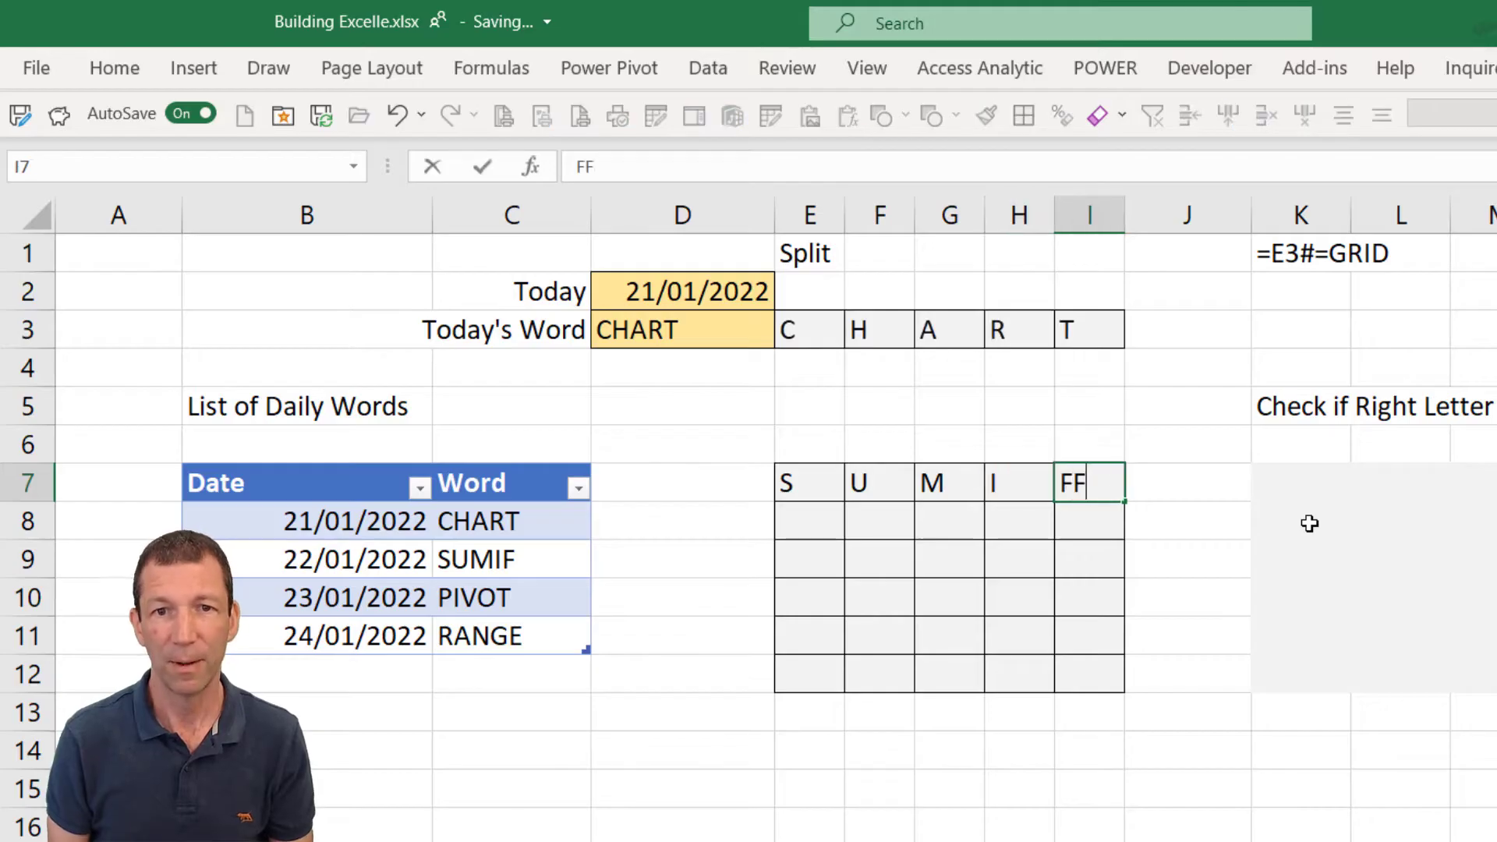
key(BackSpace)
key(Return)
- Start the second guess in row 8 with the letters C, H, A and R
key(Right)
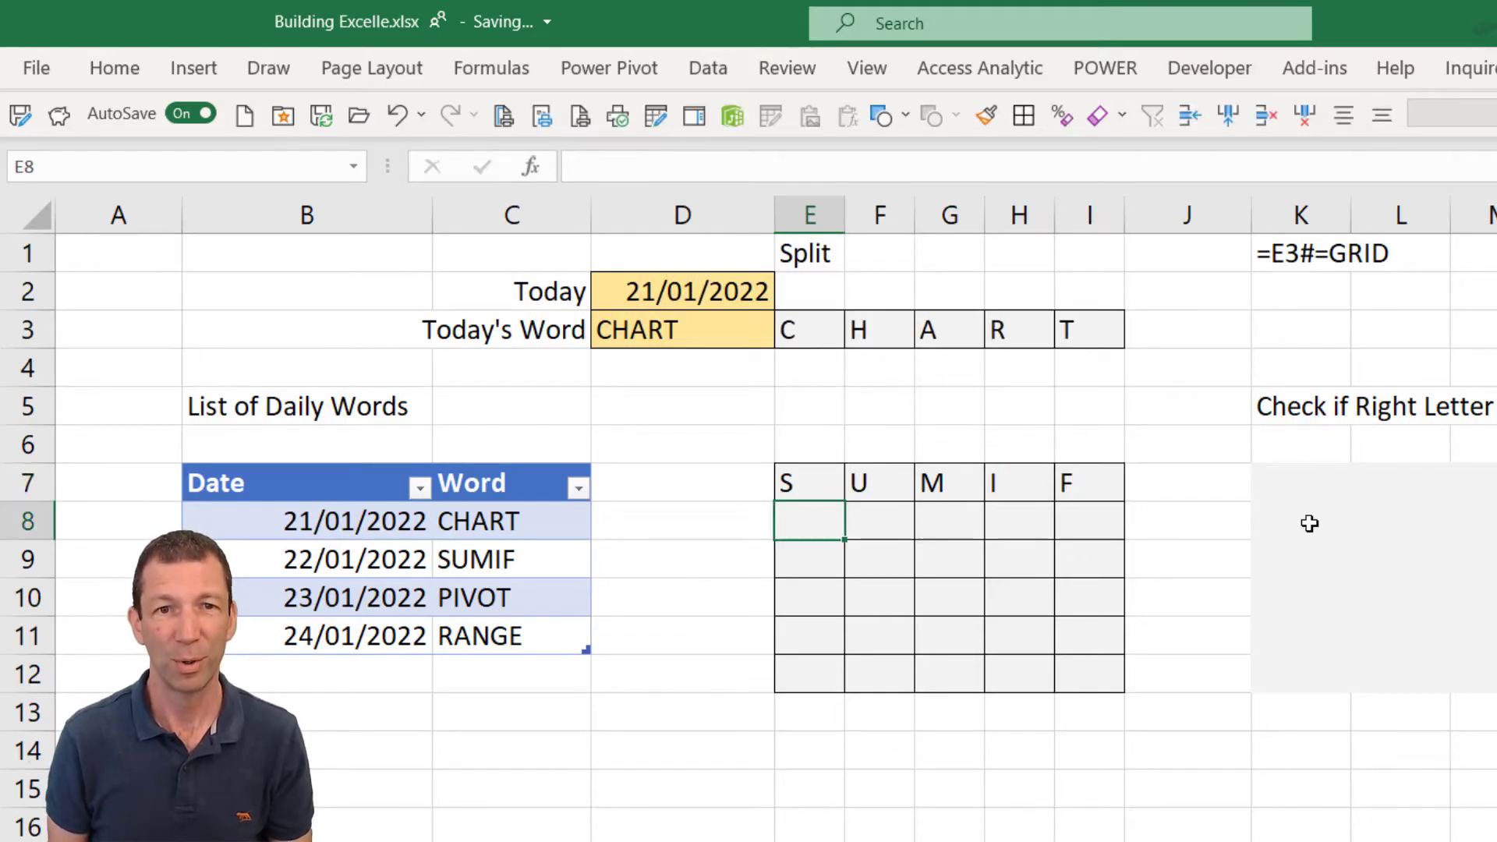
text(C)
key(Tab)
text(H)
key(Tab)
text(A)
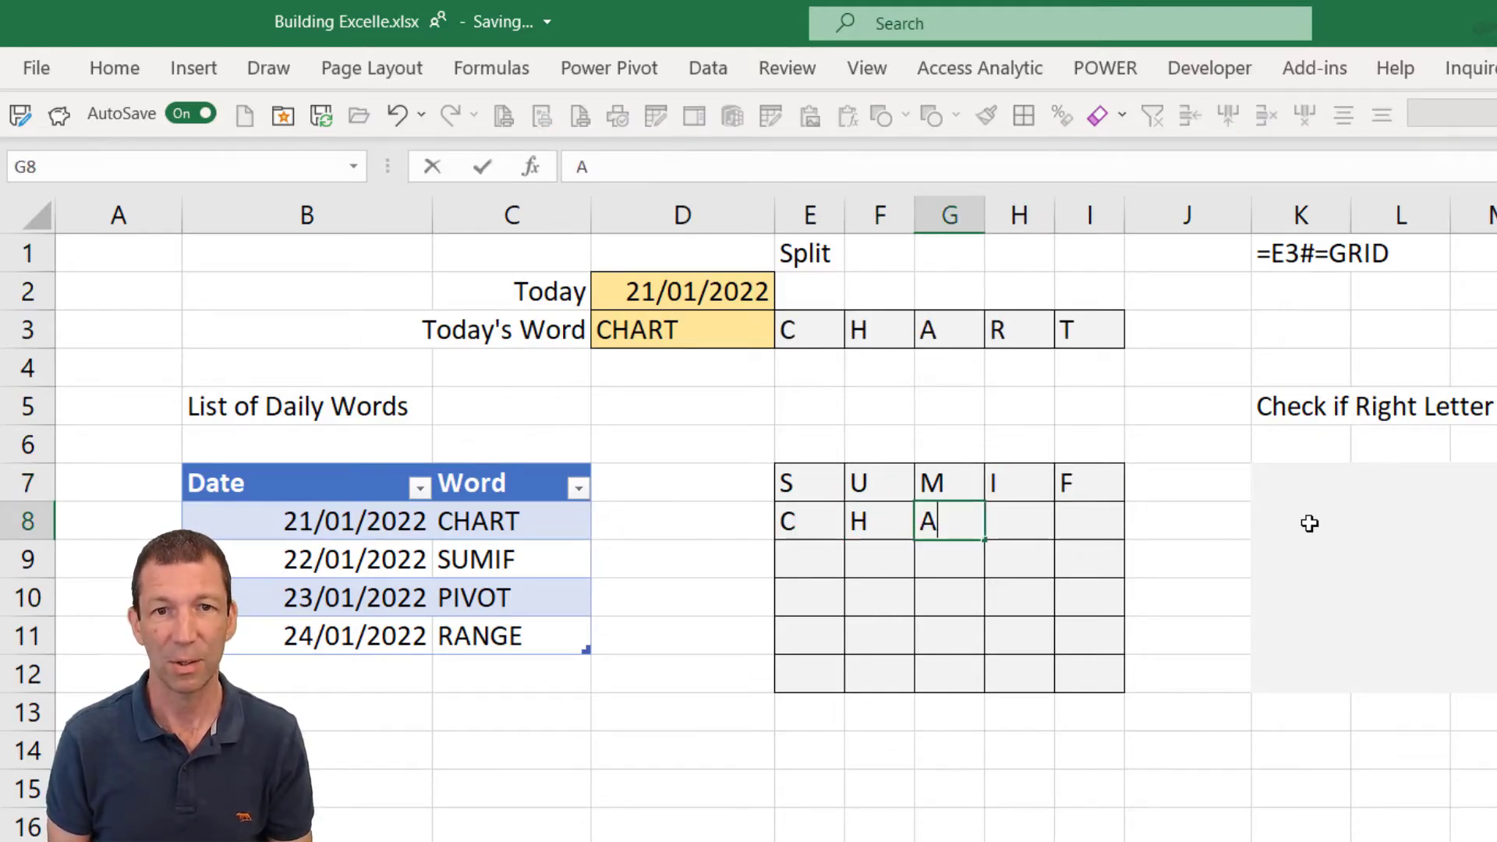
key(Tab)
text(R)
key(Tab)
- Finish CHART with T, then enter =E3#=GRID in K7 to spill TRUE/FALSE matches
text(T)
click(1310, 479)
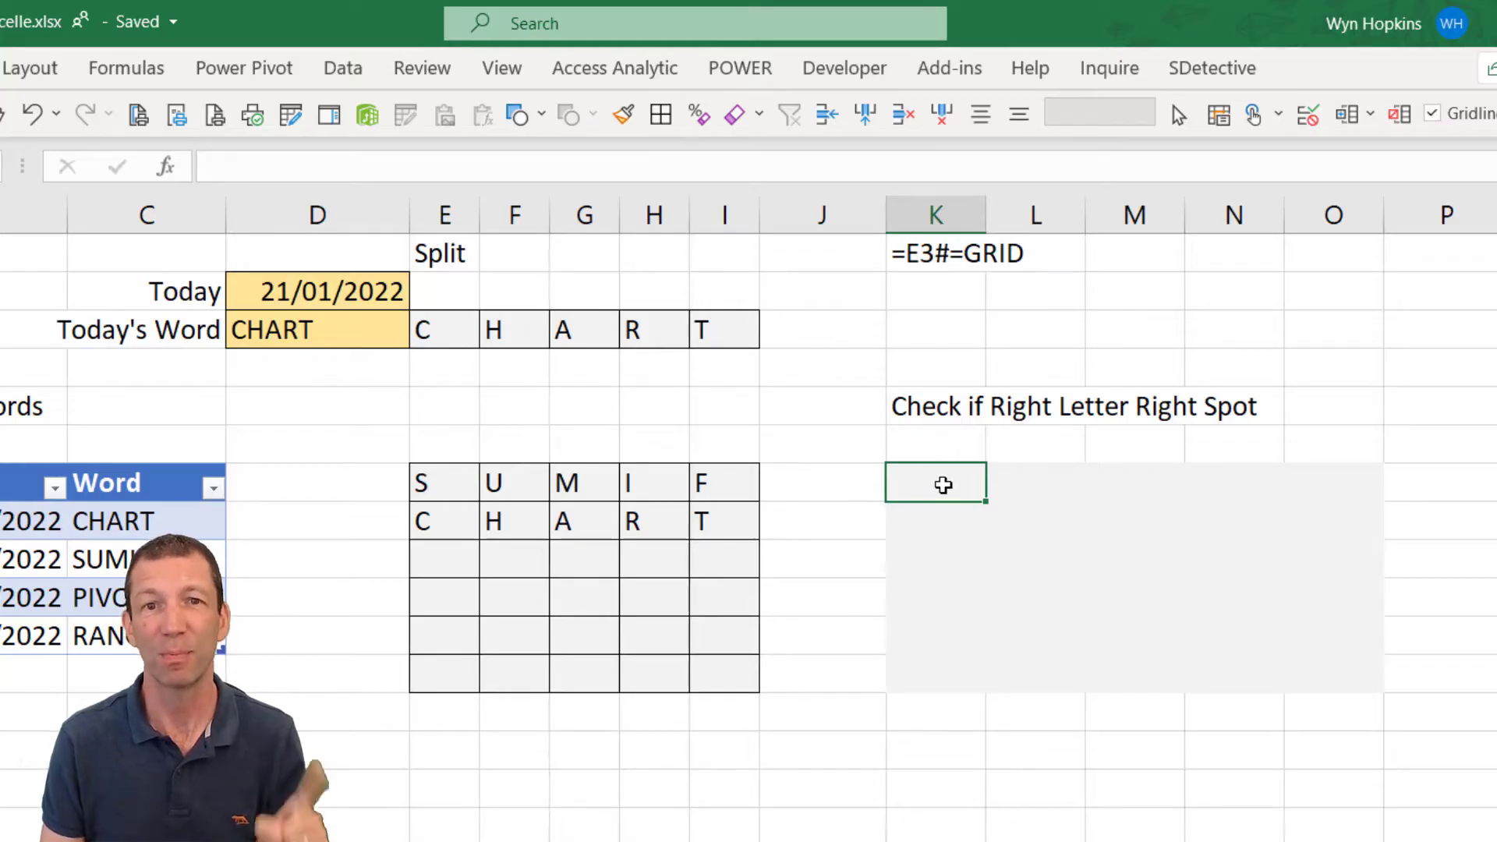
text(=)
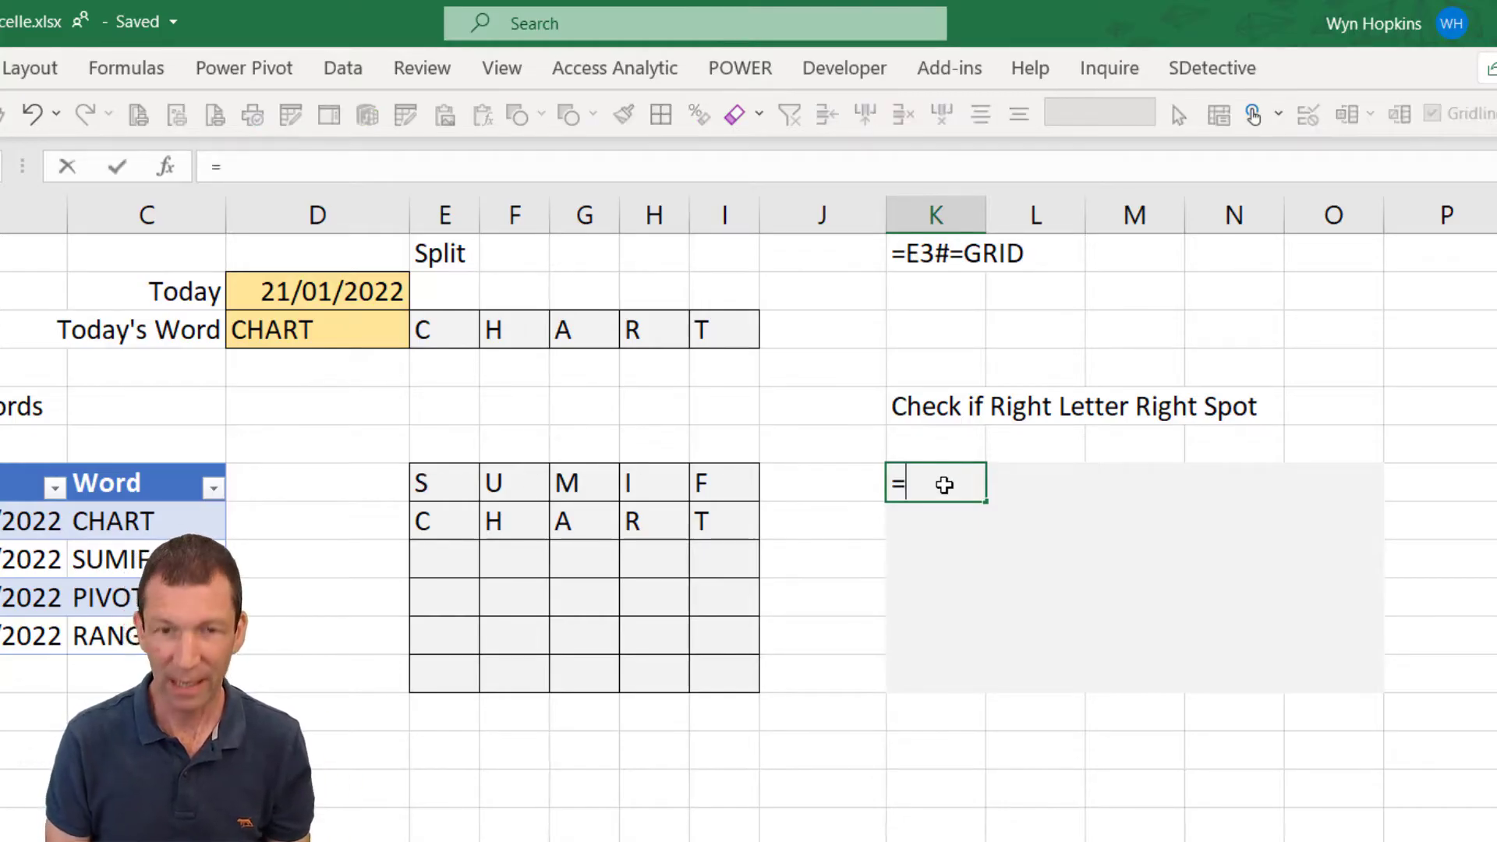
drag(434, 334, 722, 326)
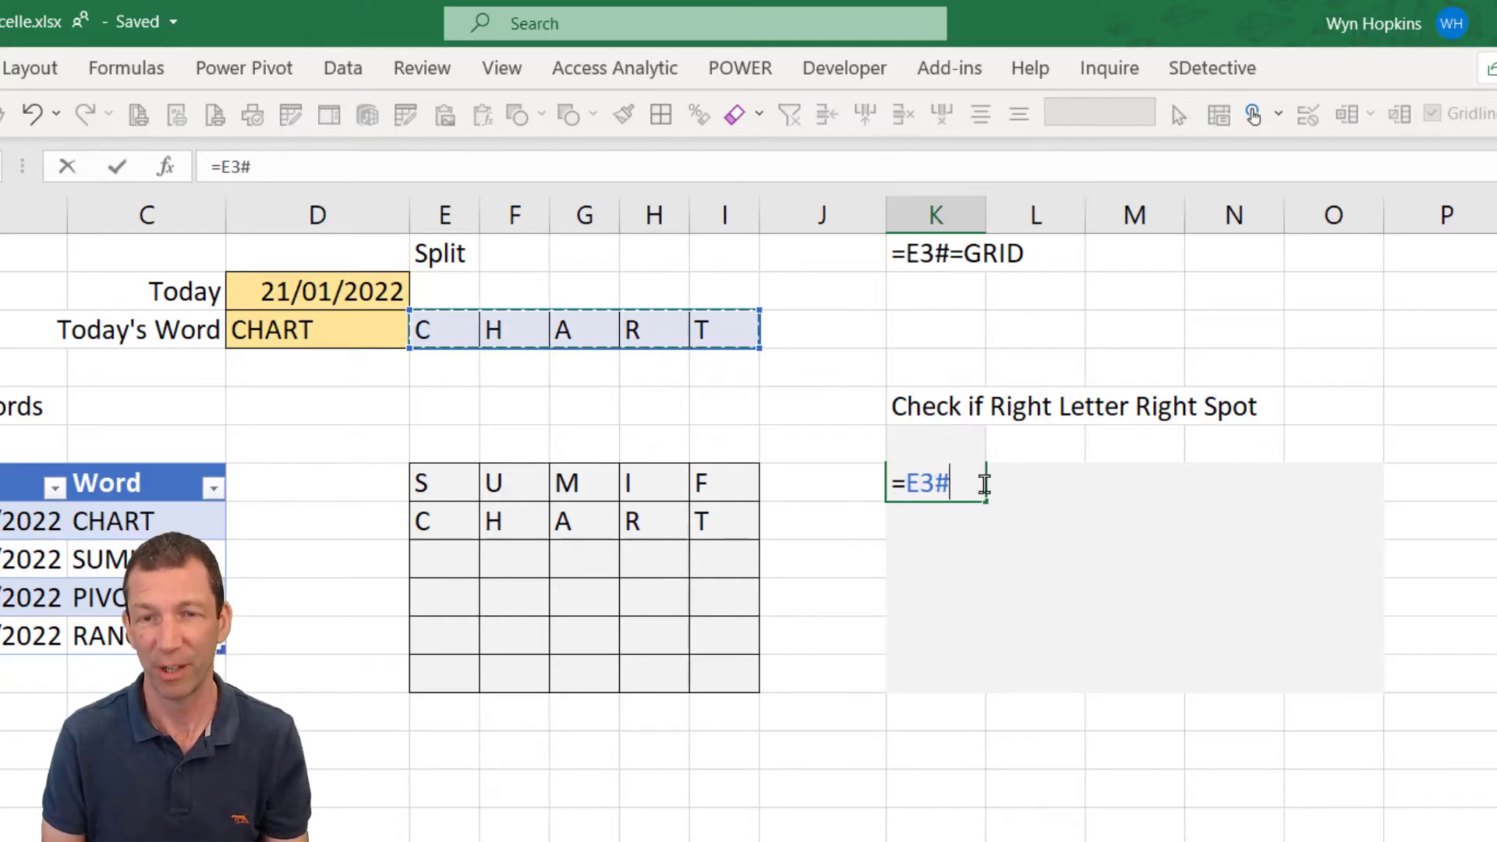
text(=)
drag(450, 483, 722, 679)
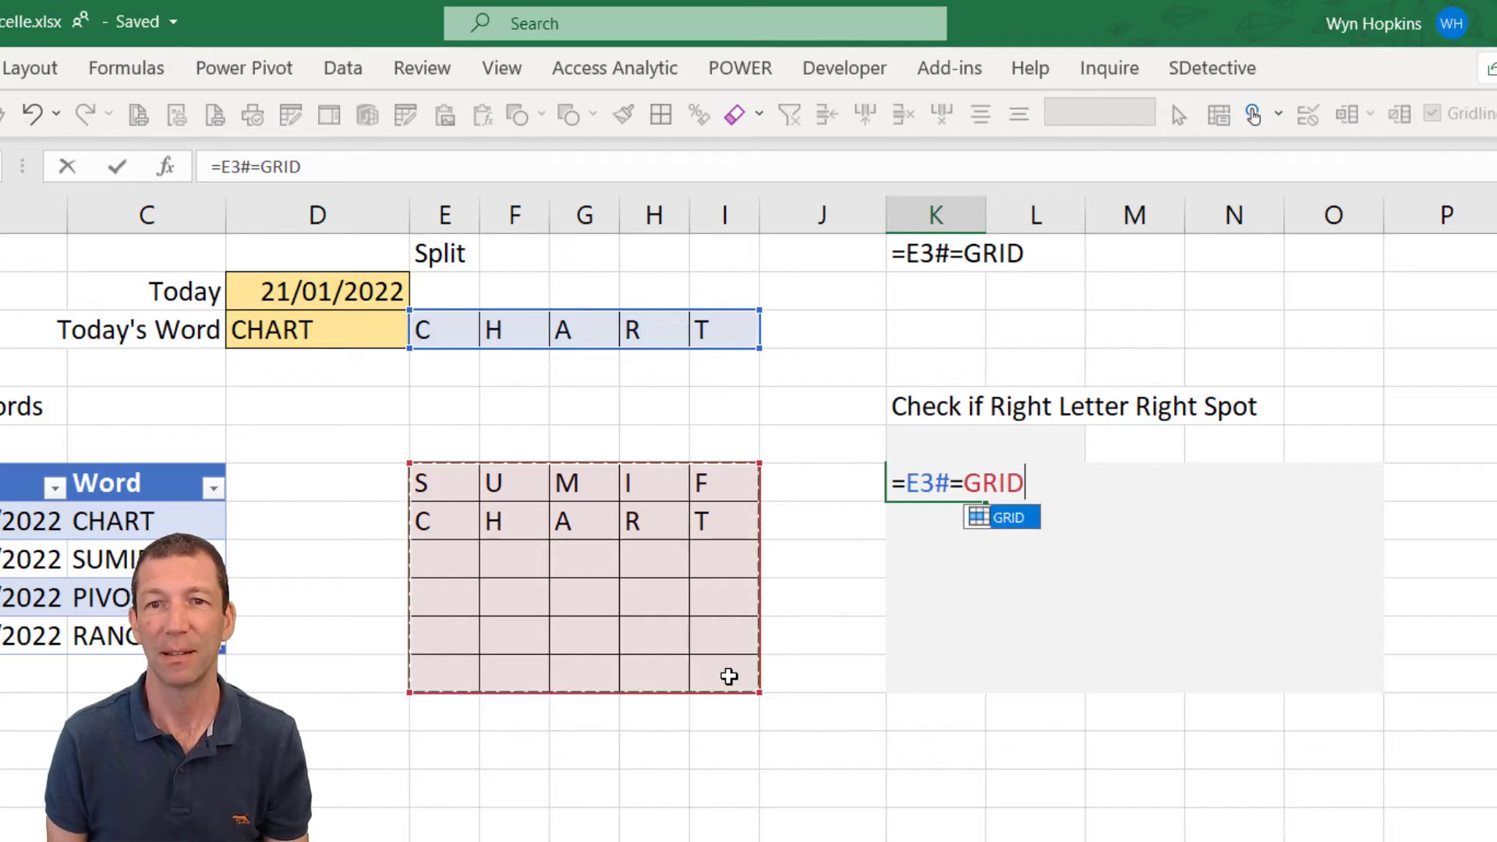
key(Return)
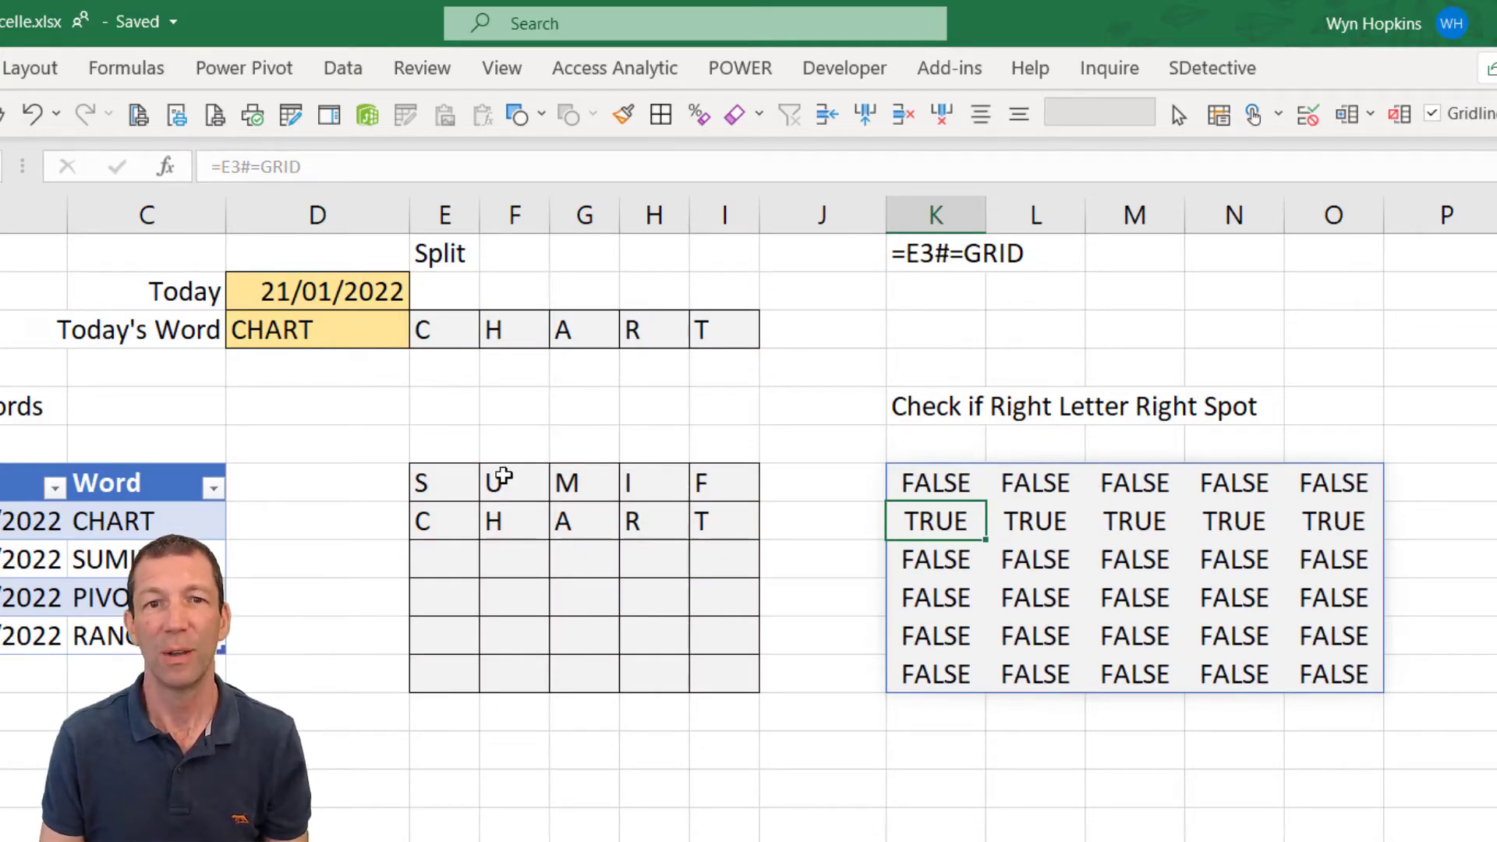
- Test the check by changing letters in F7 and I7 to T, then restore the originals
double_click(502, 477)
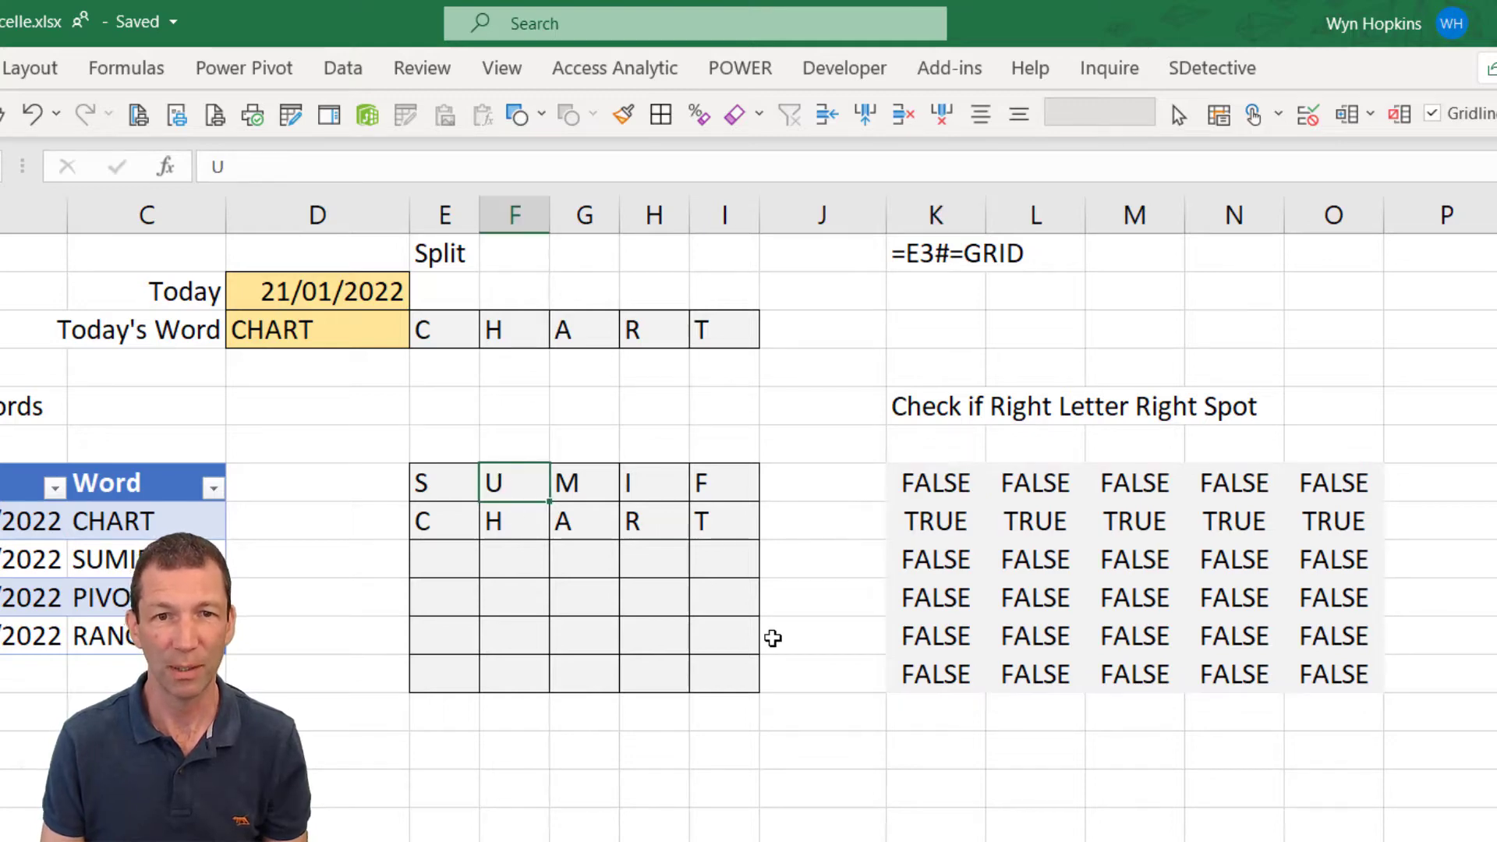
key(BackSpace)
text(T)
key(Return)
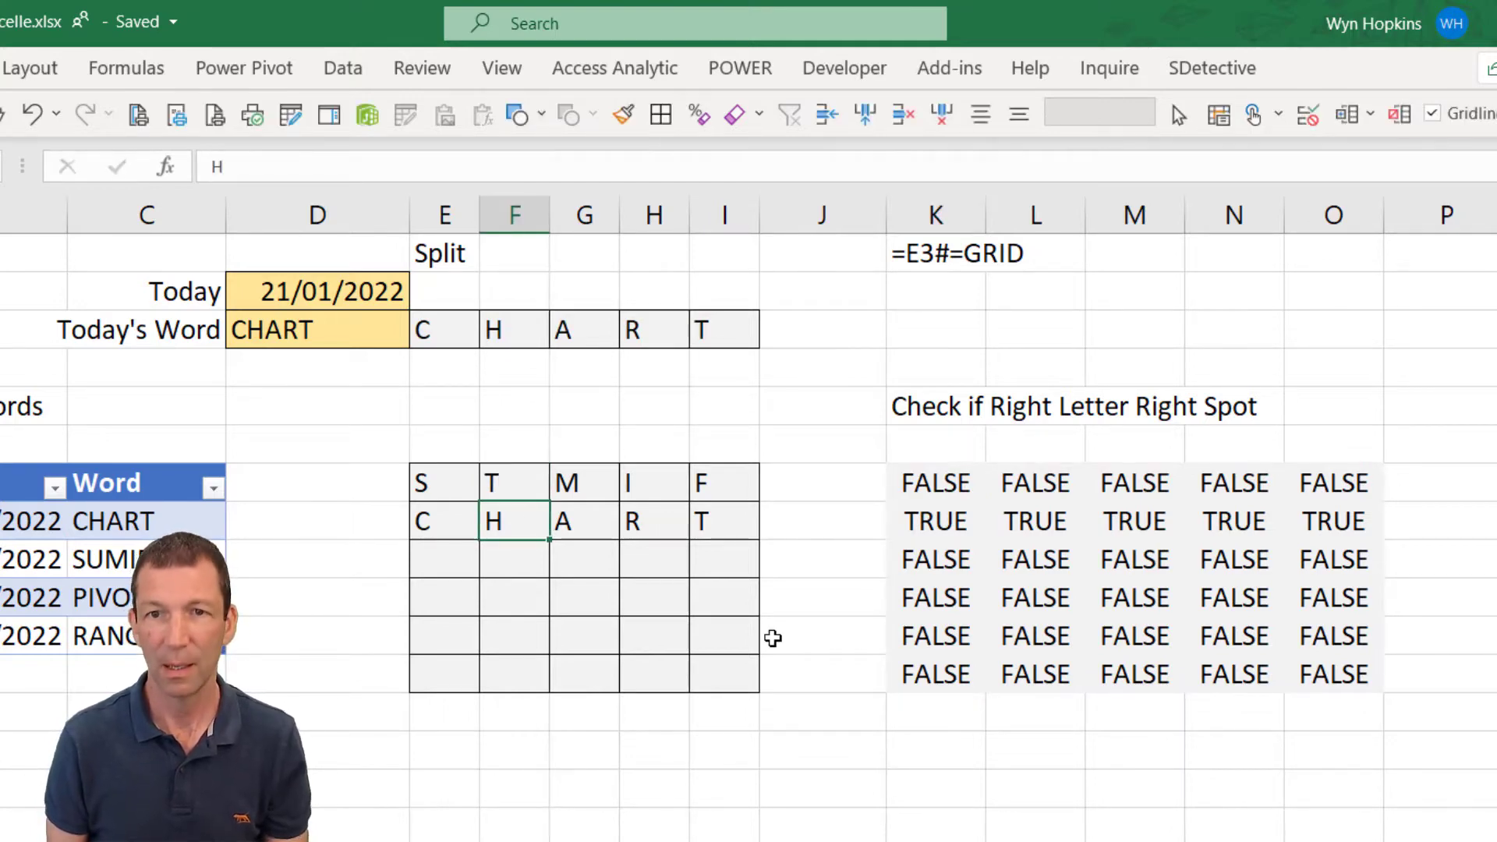
click(1033, 484)
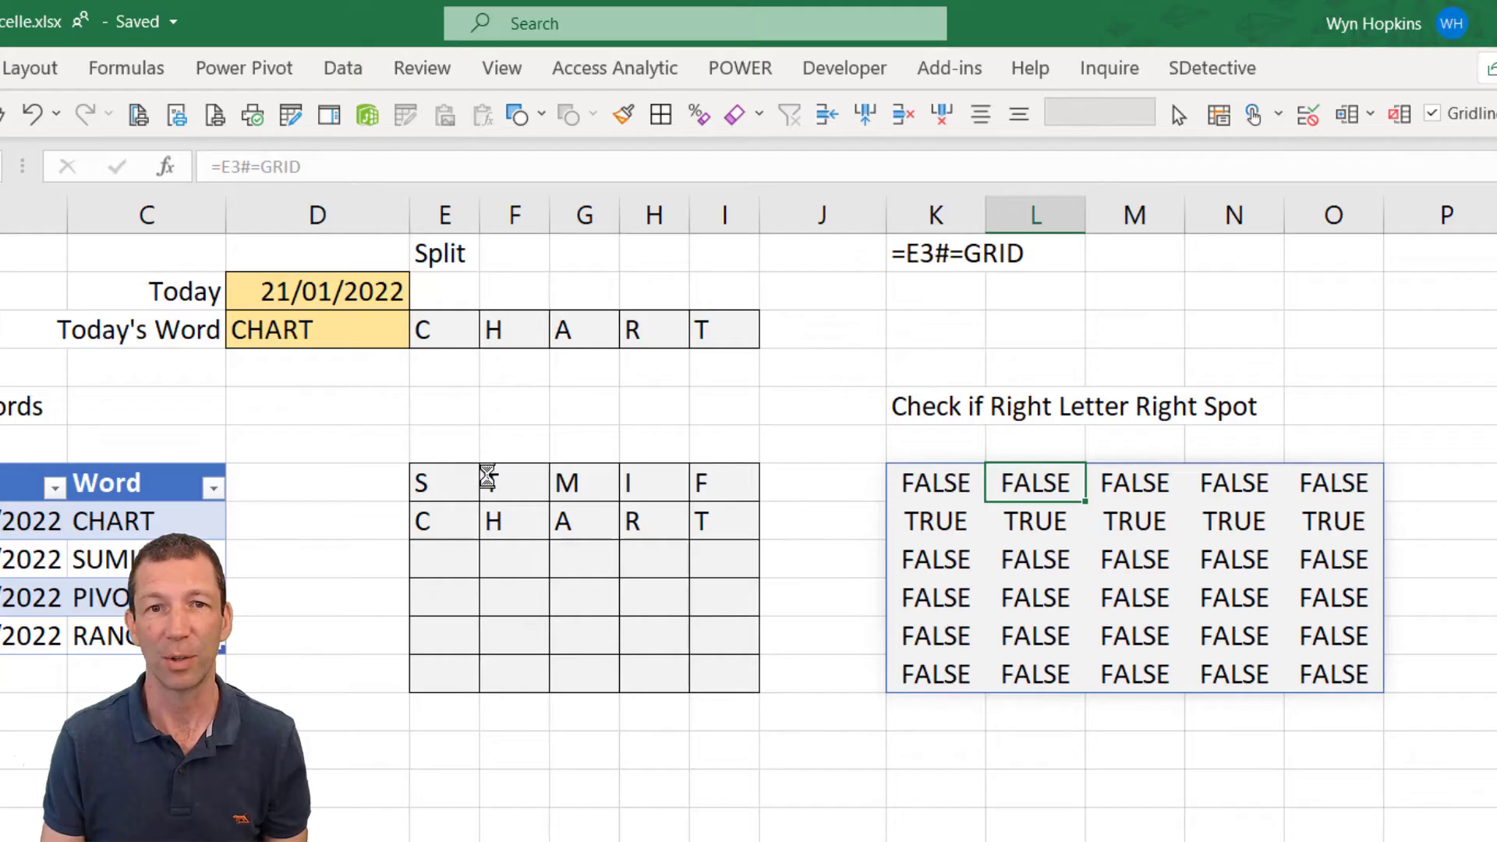
click(495, 479)
text(U)
click(737, 480)
text(T)
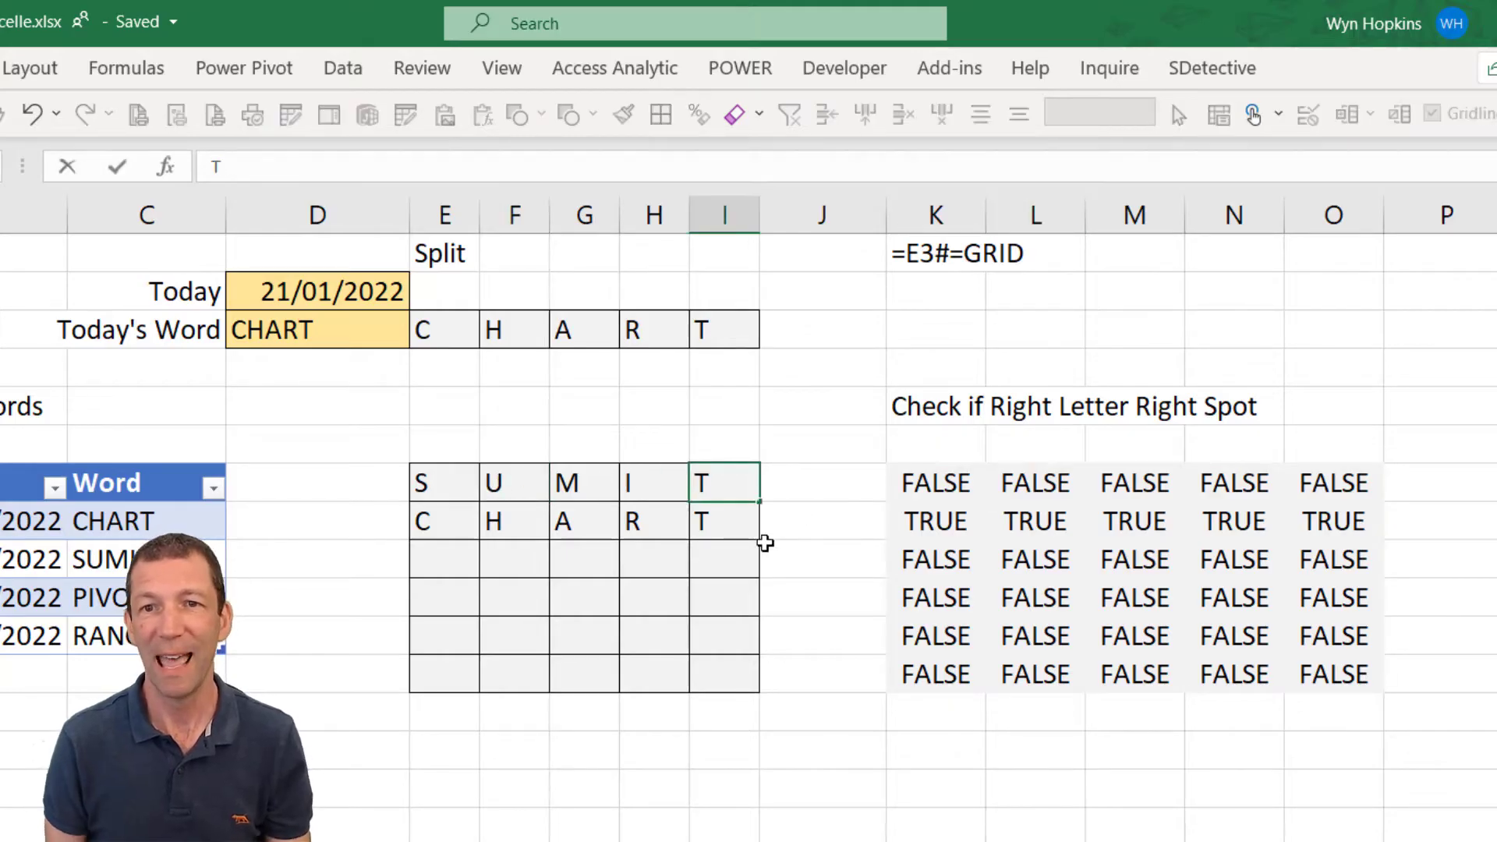
key(Return)
click(1320, 478)
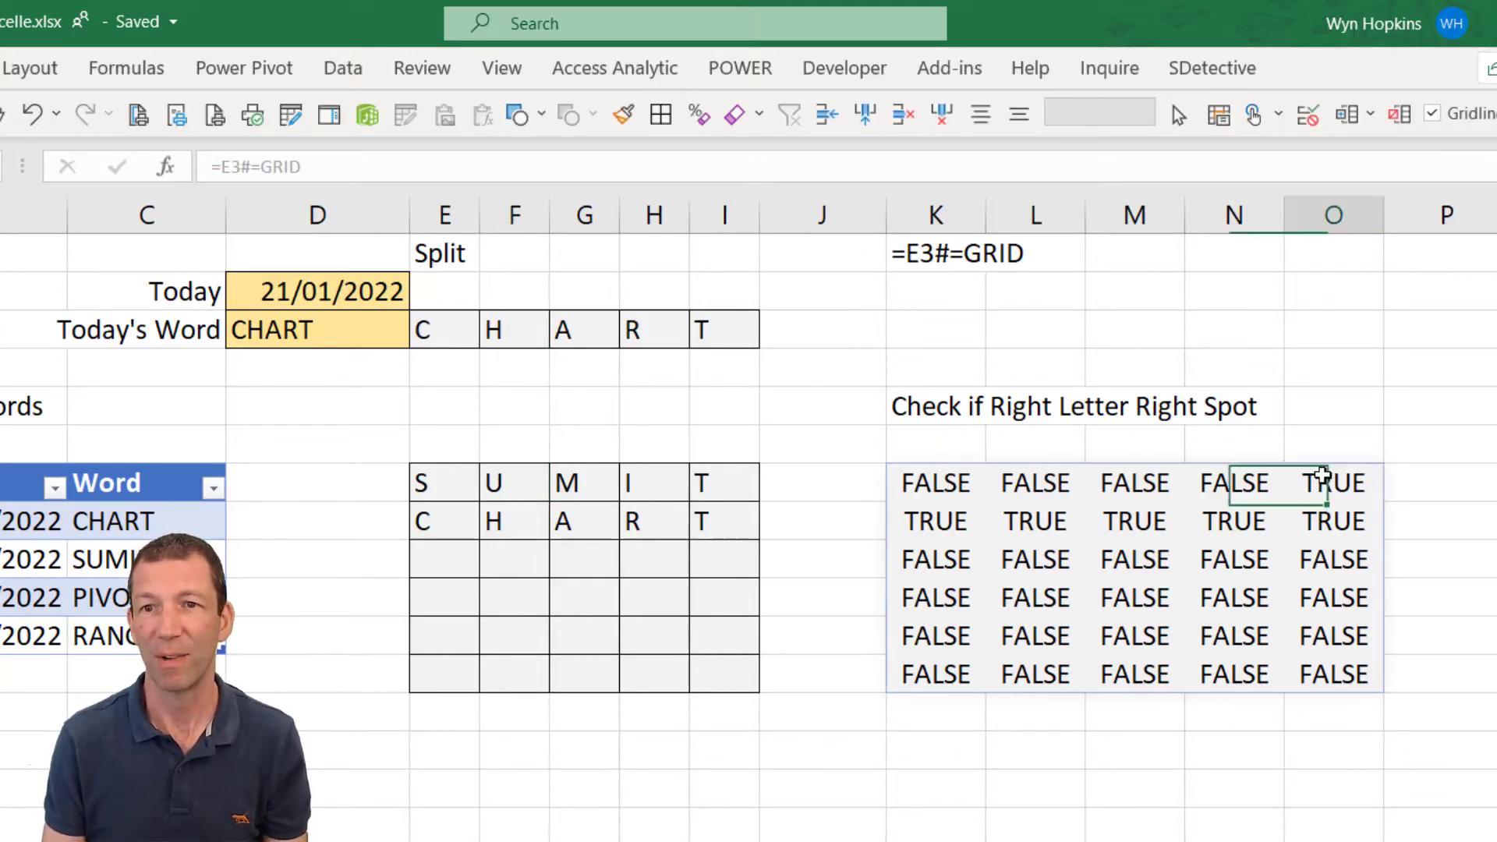
key(ctrl+z)
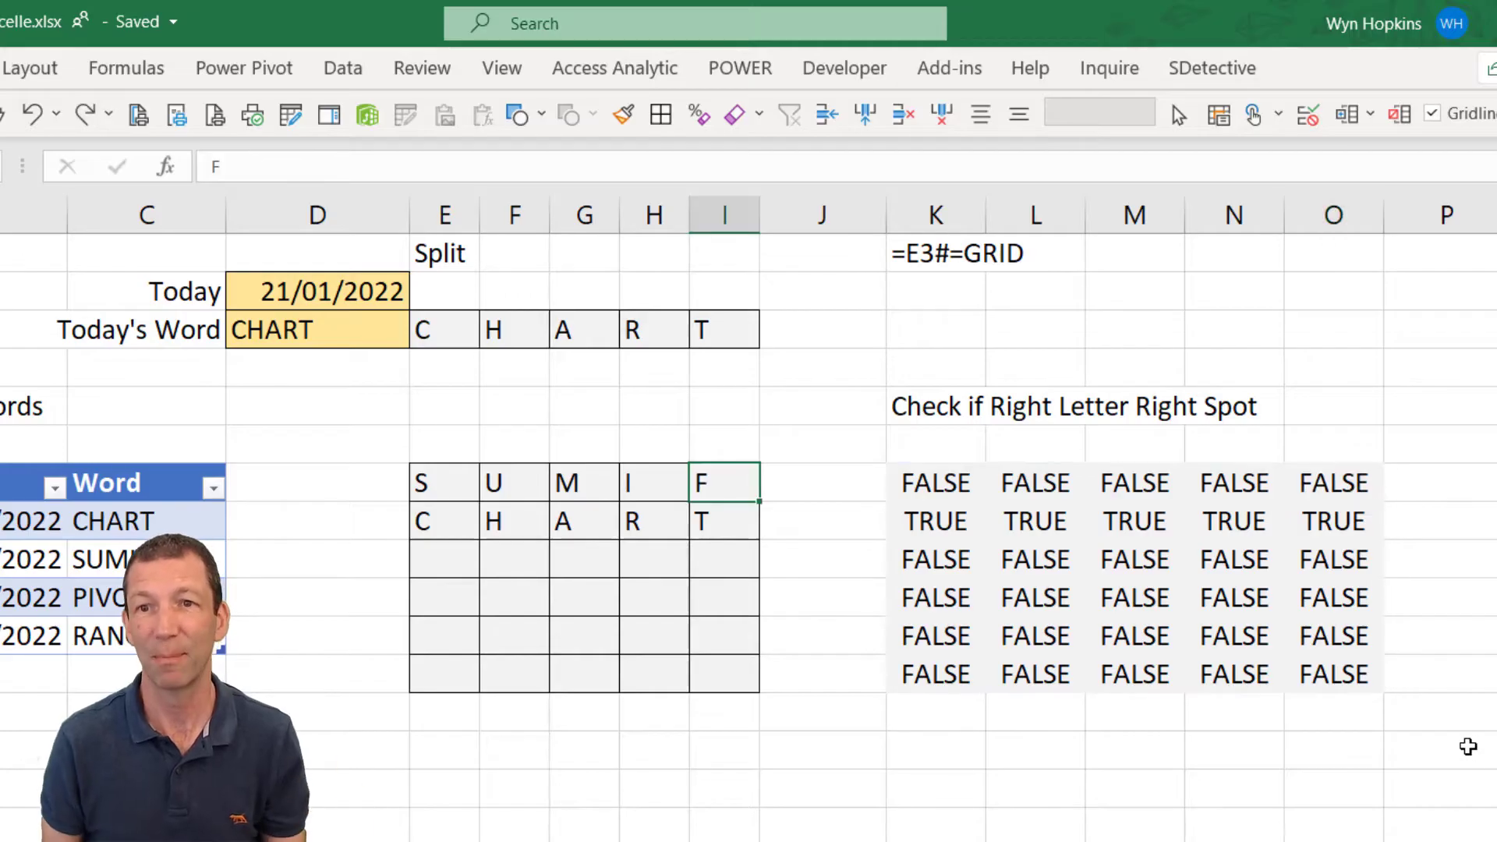
scroll(749, 514, right, 5)
- In Q7 enter =COUNTIFS(E3#,GRID) to count each guess letter in the answer
click(1389, 481)
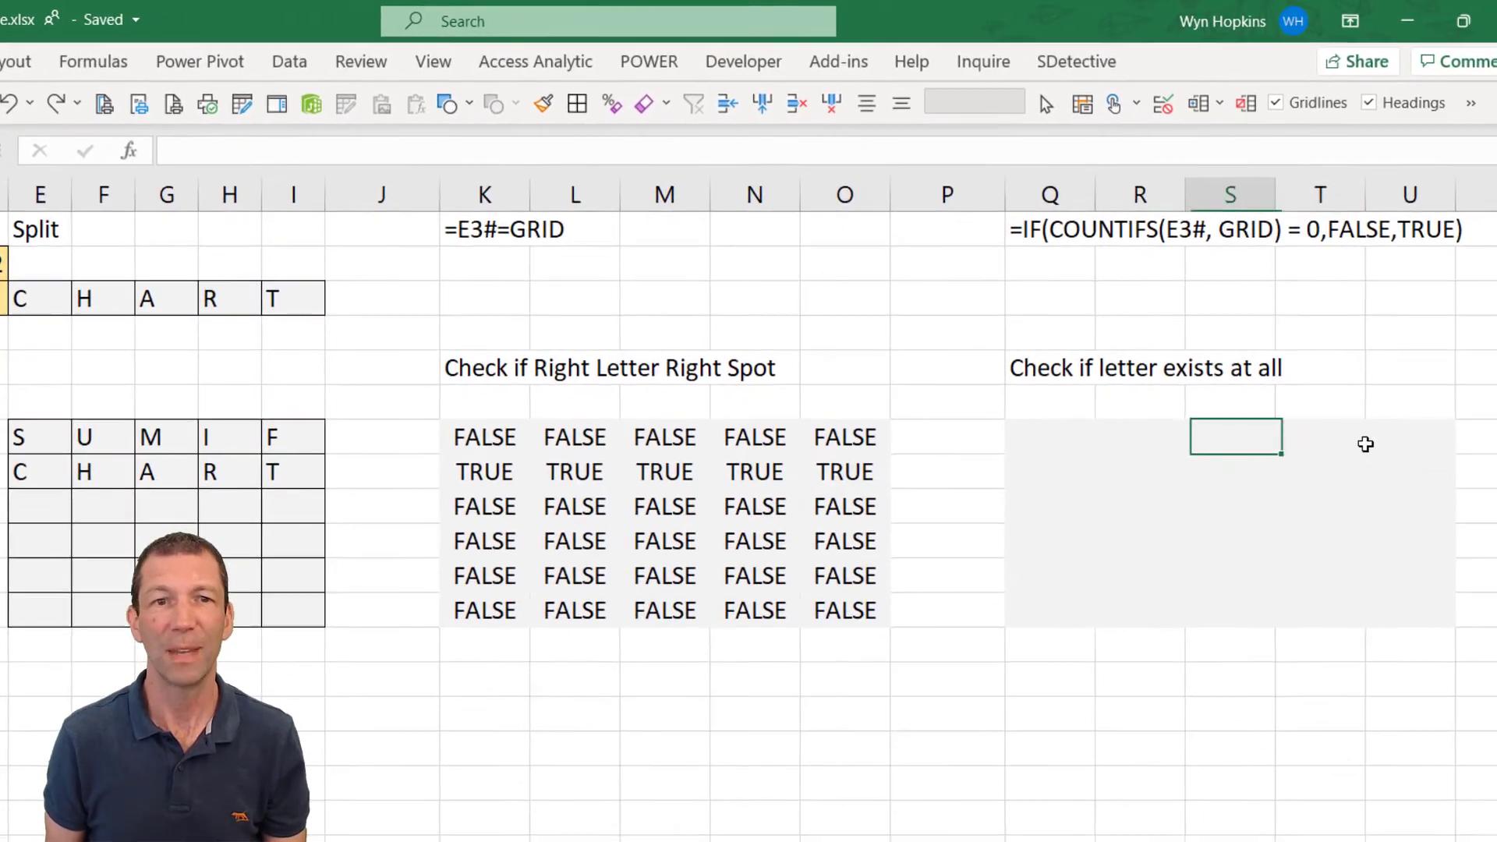
key(Left)
key(Left)
key(Left)
key(Right)
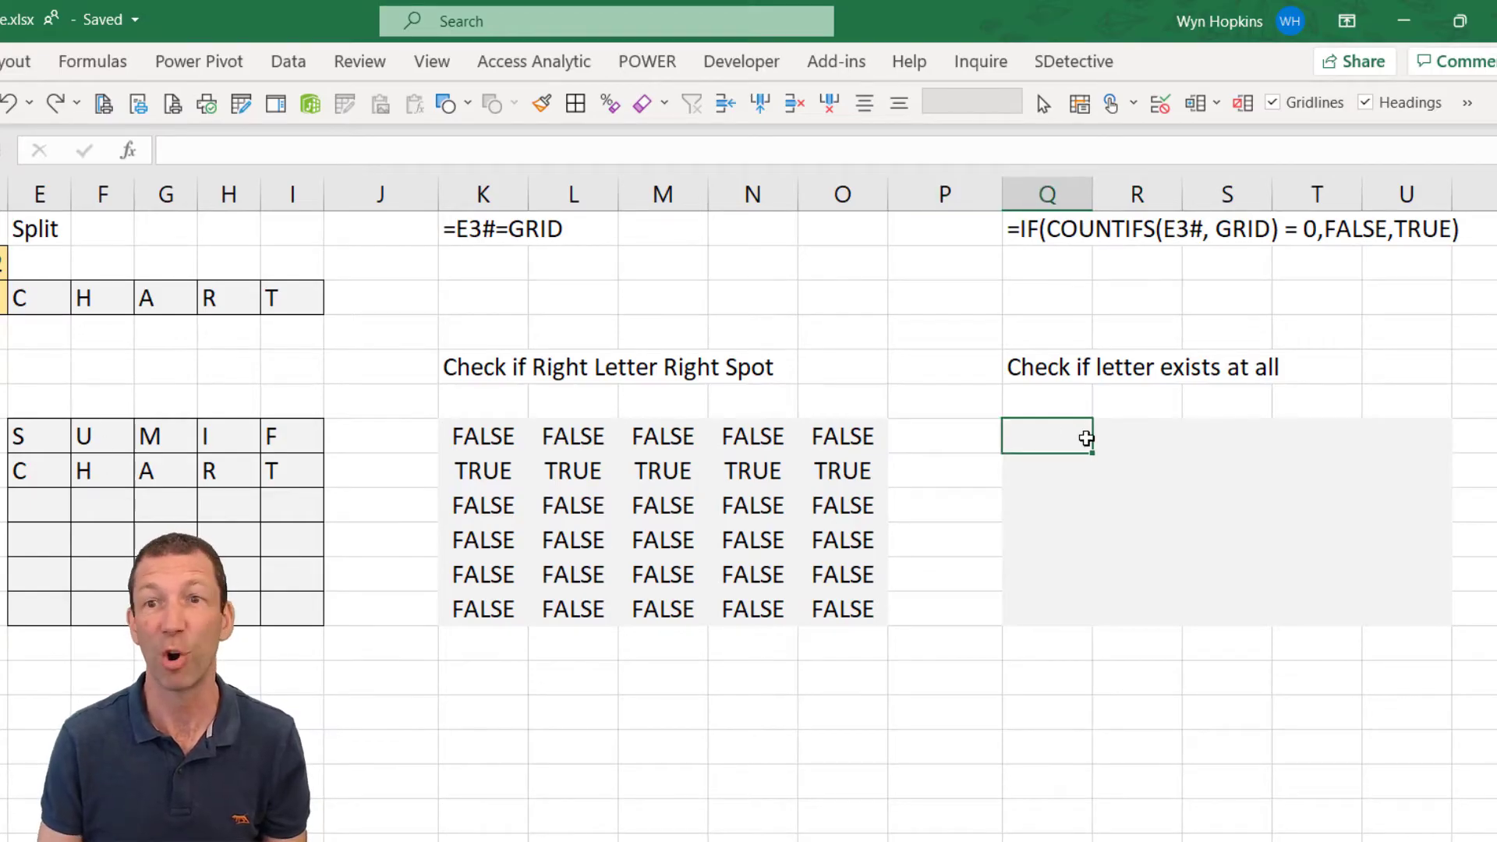
text(=counti)
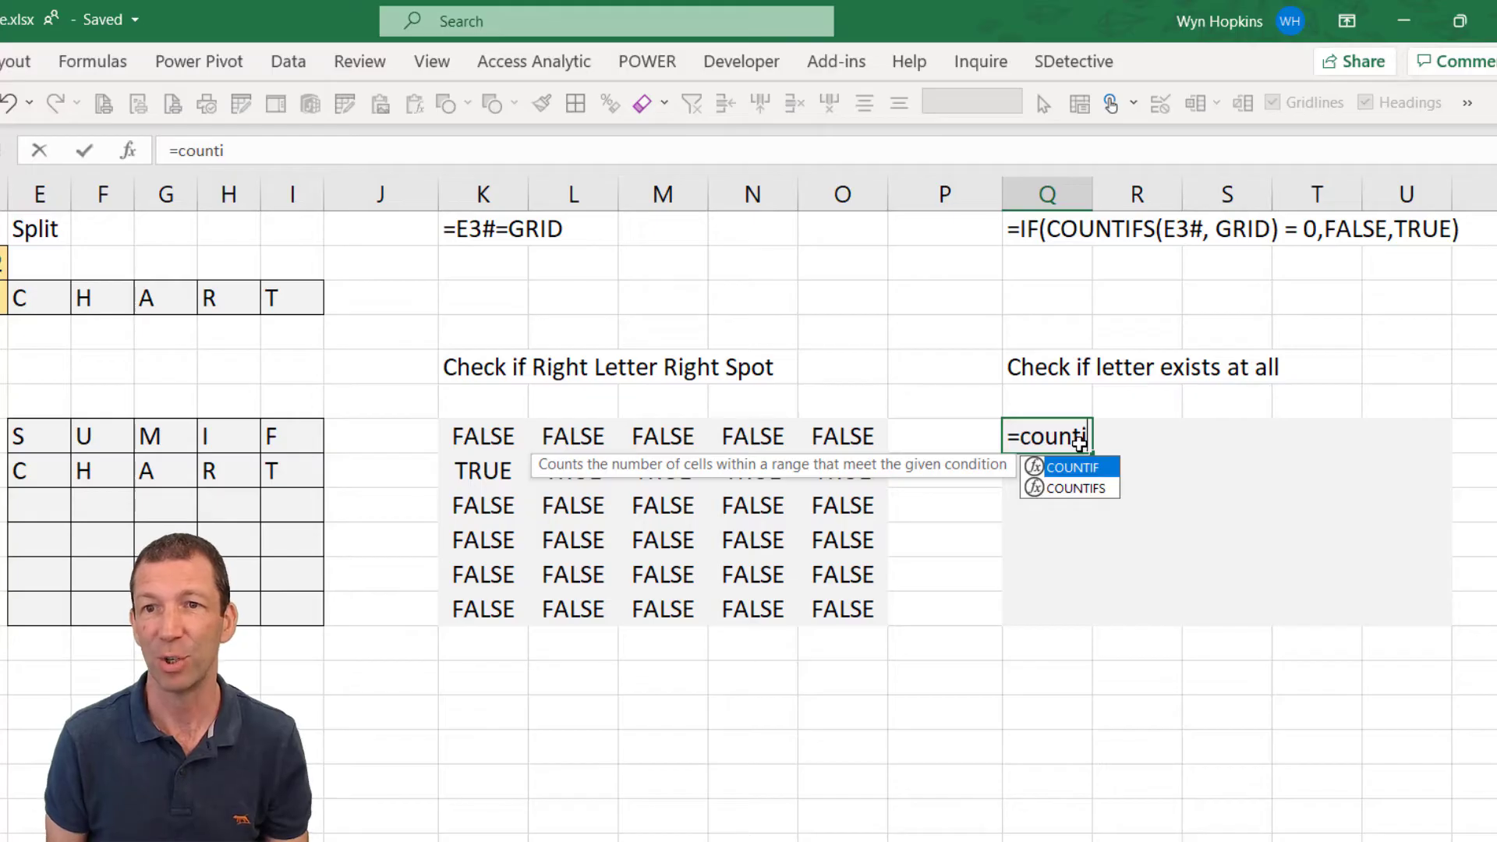
text(f)
key(Down)
key(Tab)
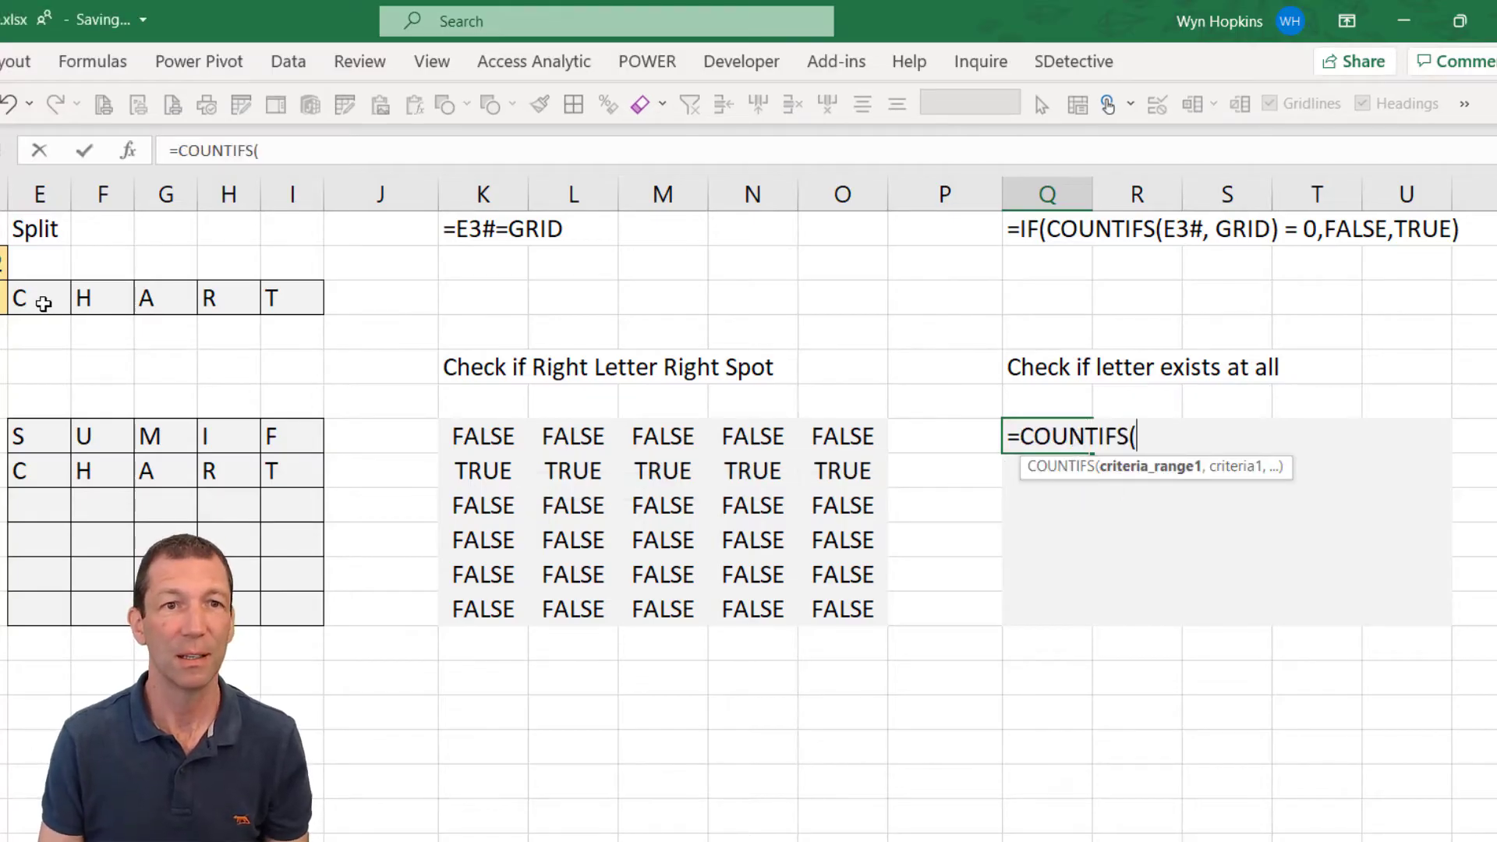
drag(42, 302, 265, 292)
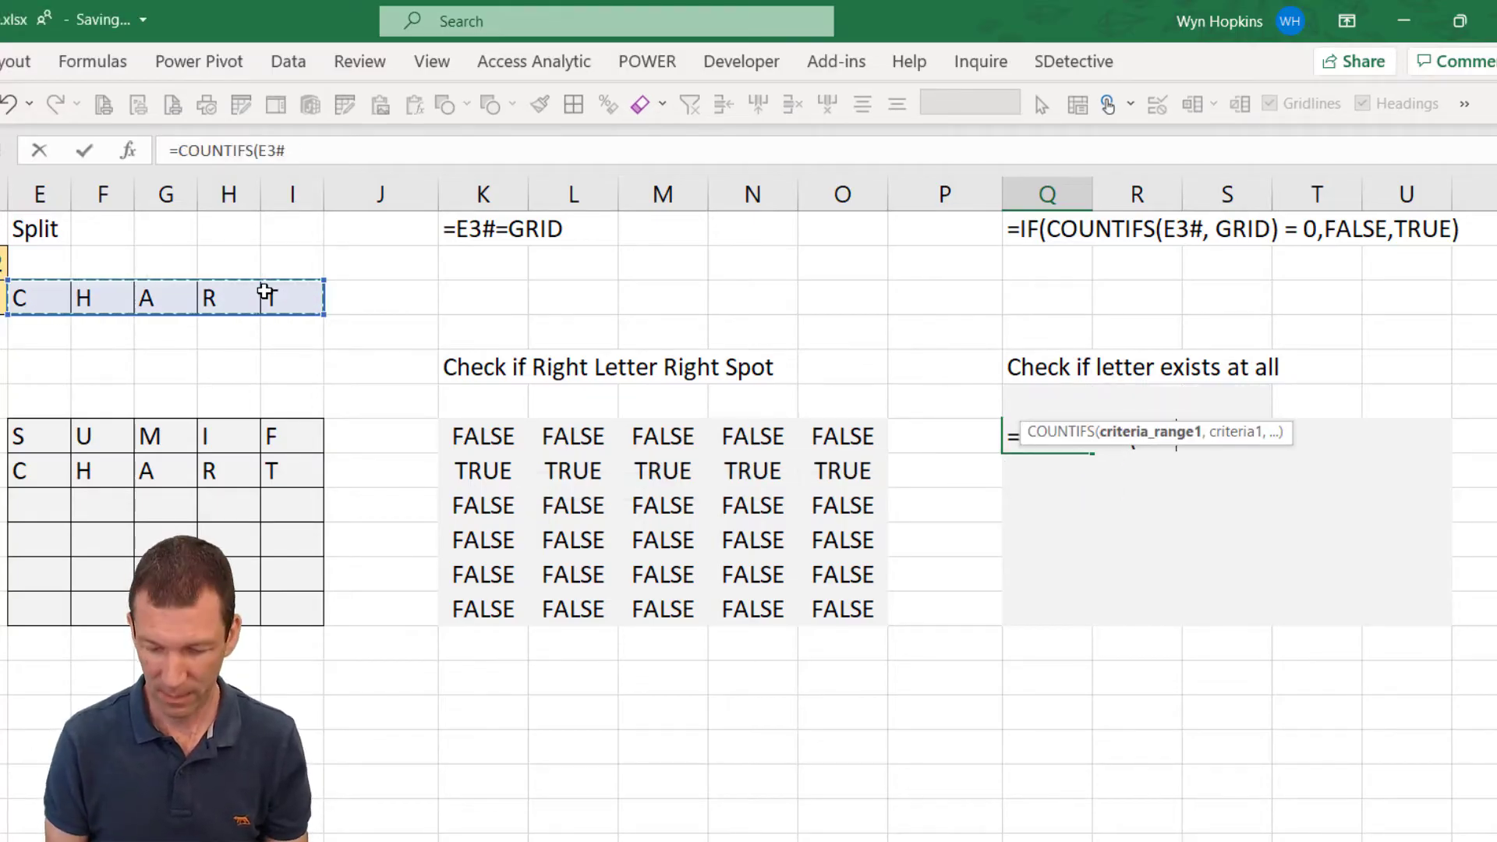
text(,)
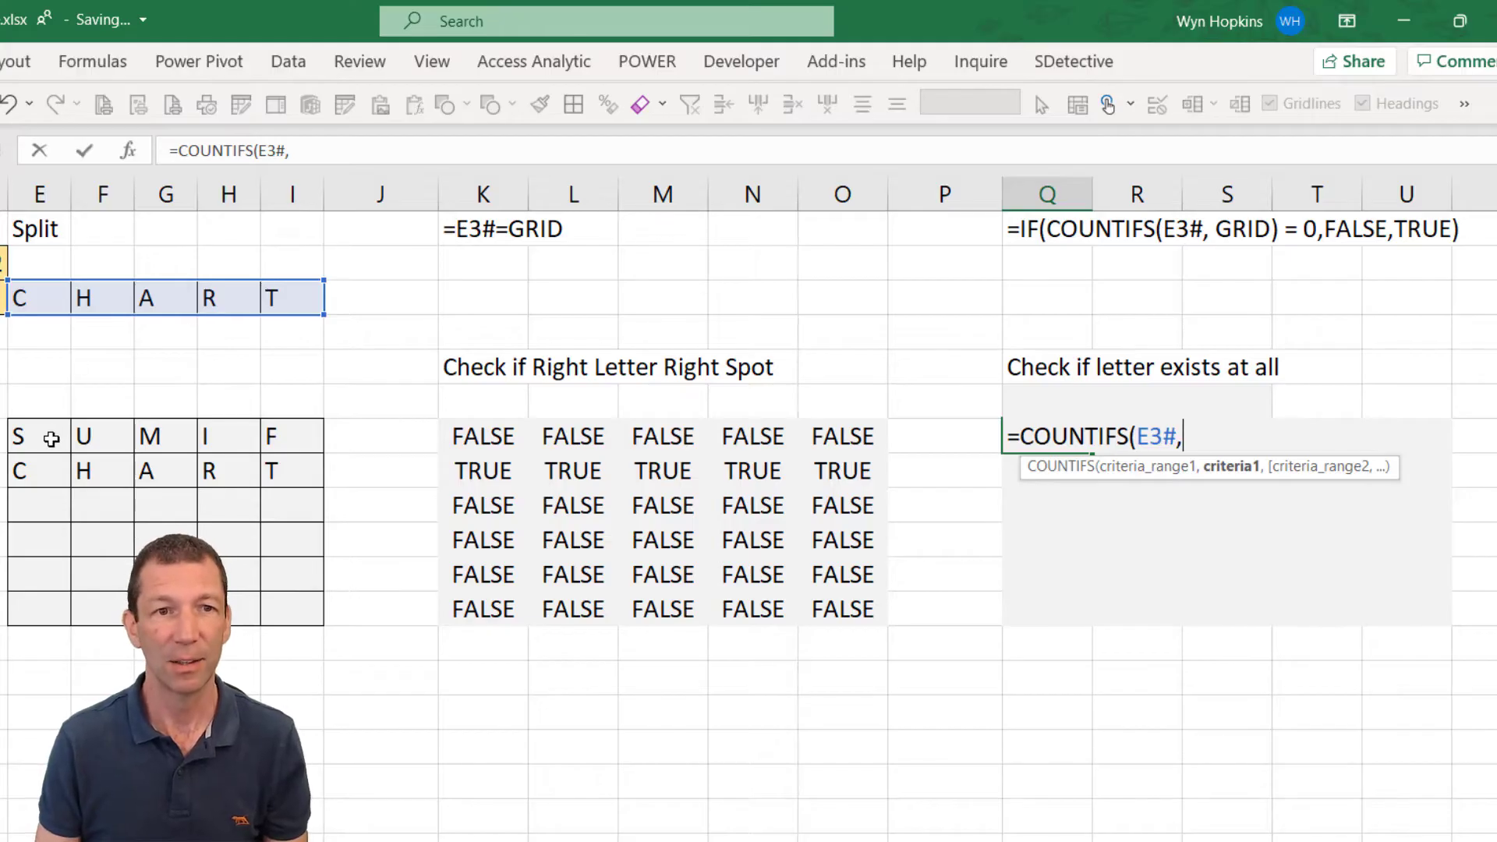
drag(51, 439, 289, 608)
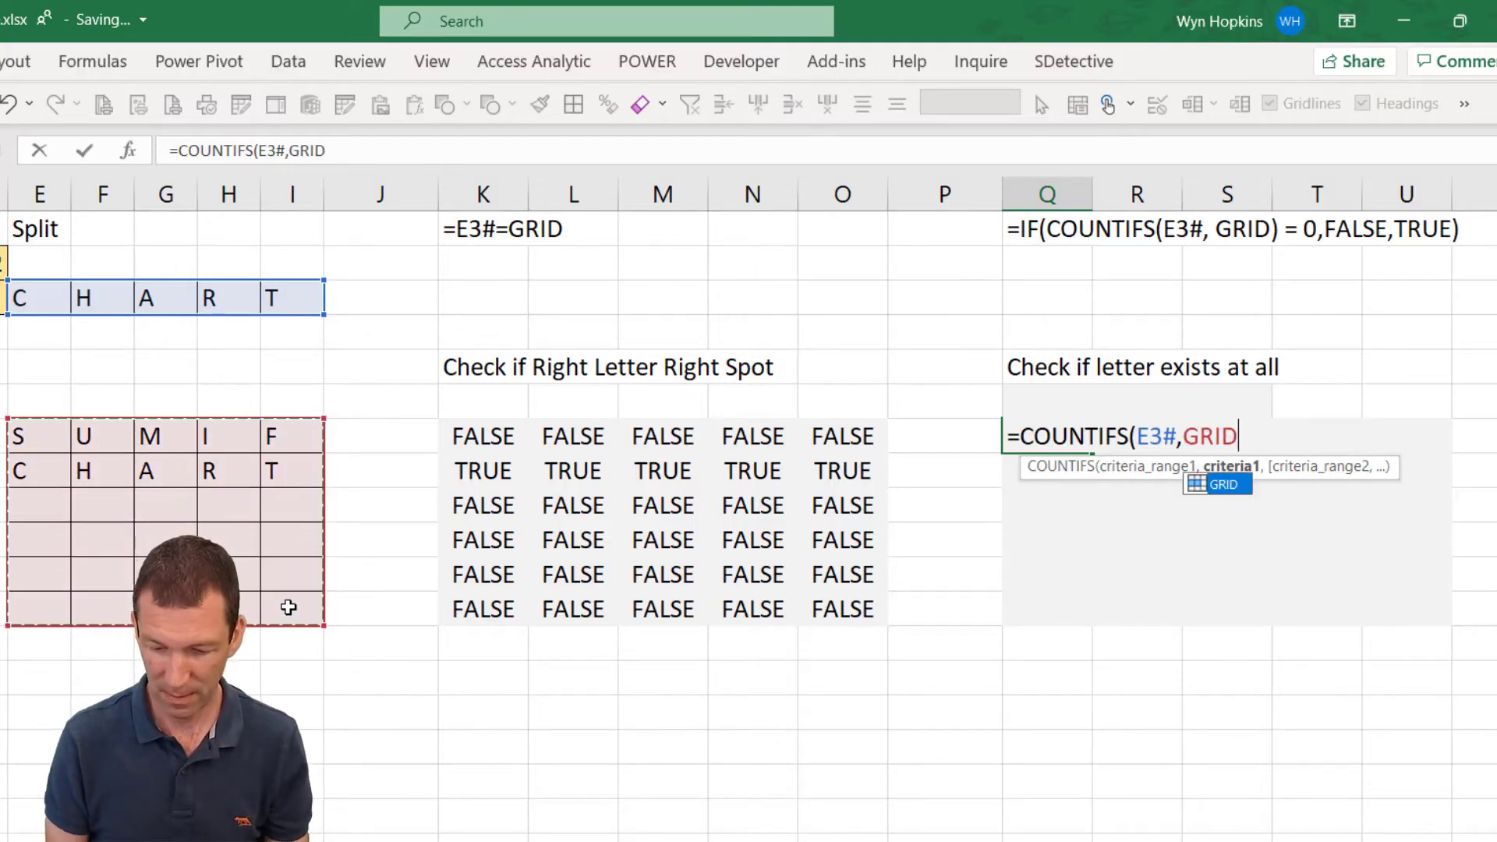
text())
key(Return)
key(Up)
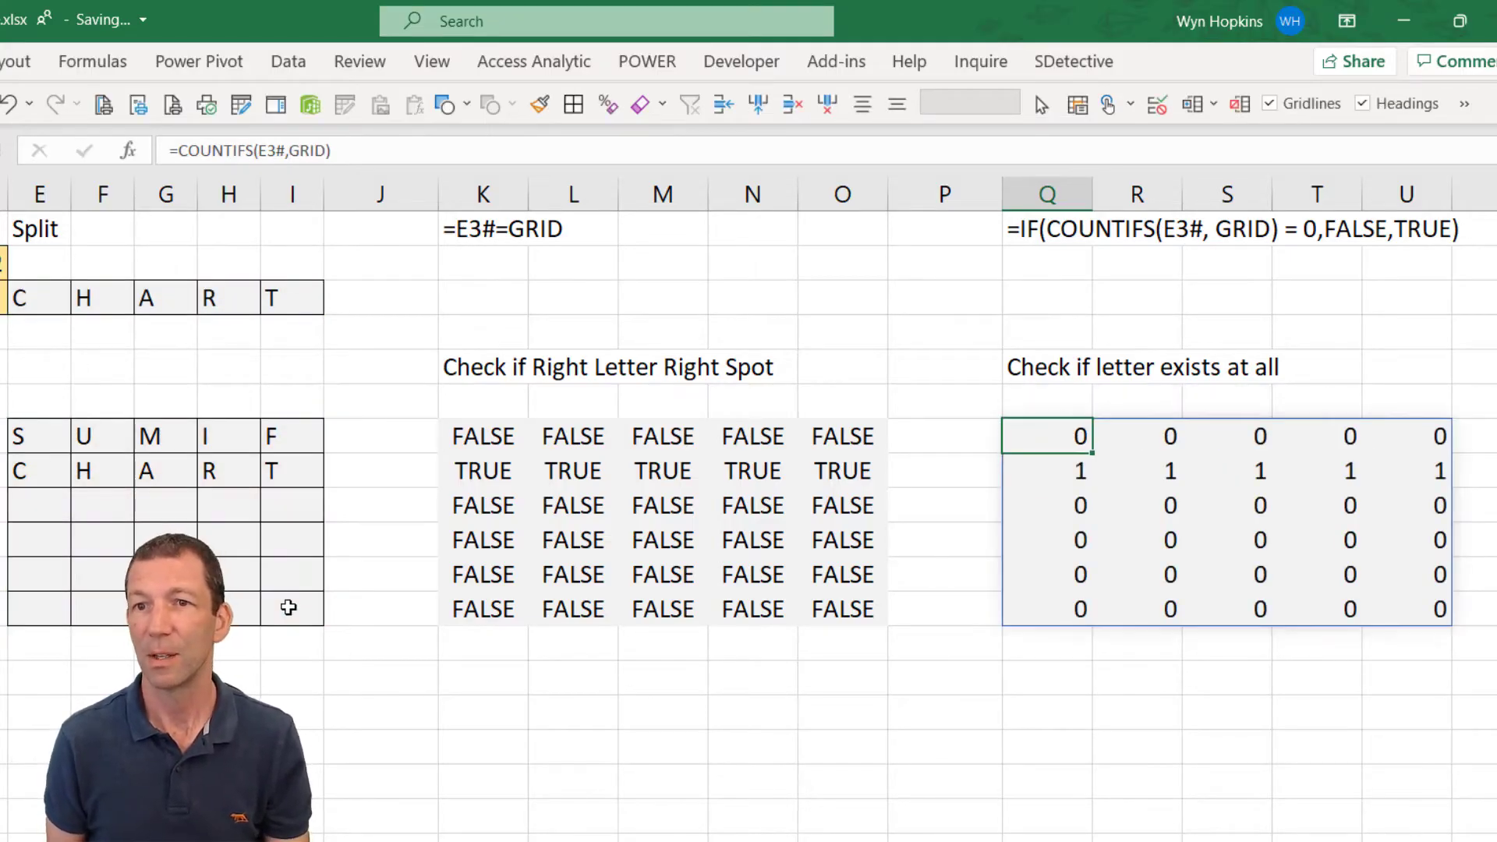
- Change the first guess's second letter to T, making STMIF, and check its count results
click(99, 426)
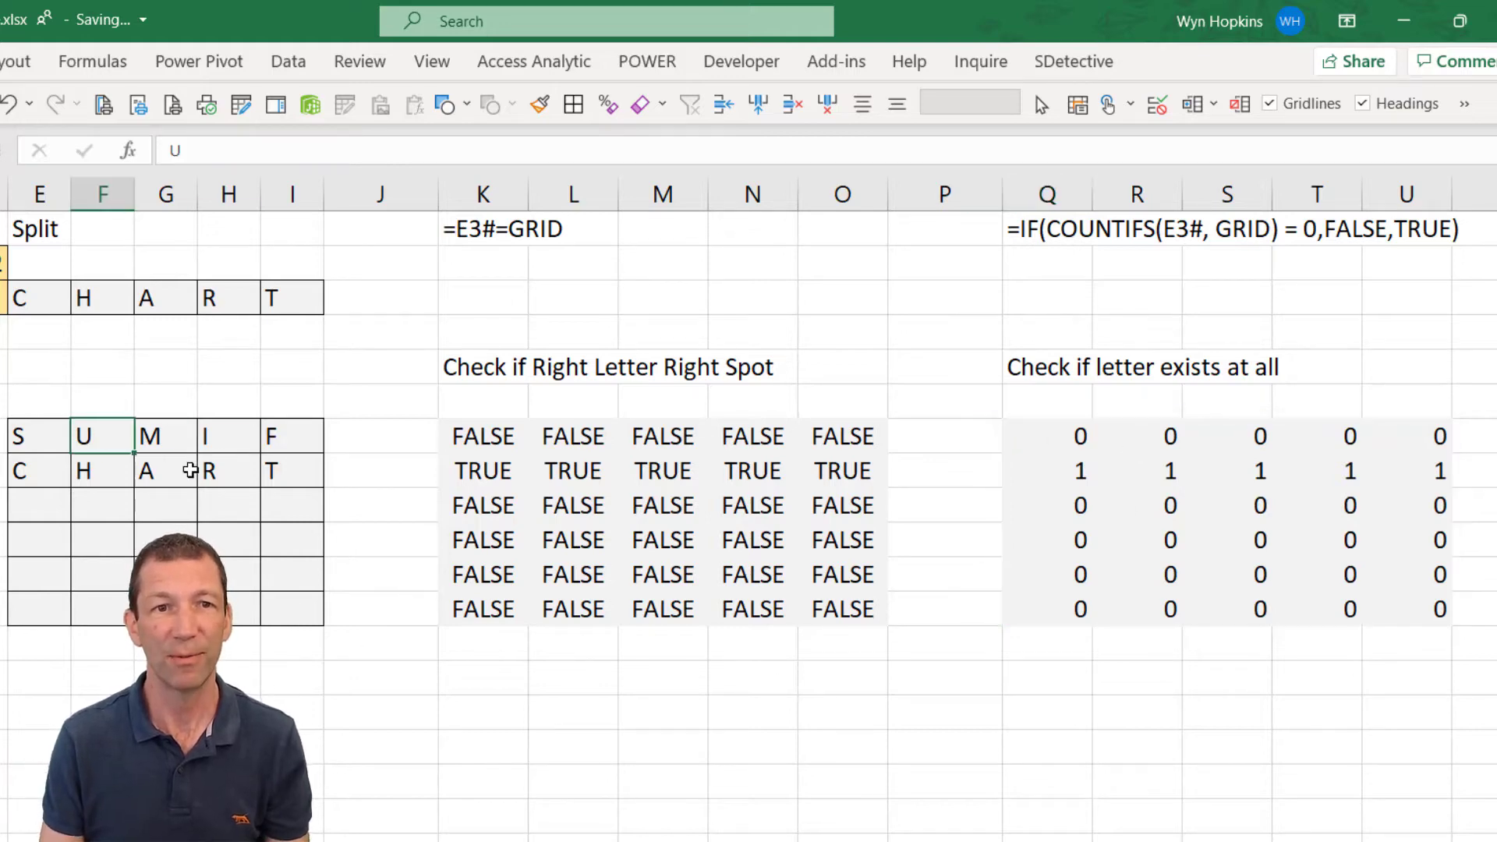
text(T)
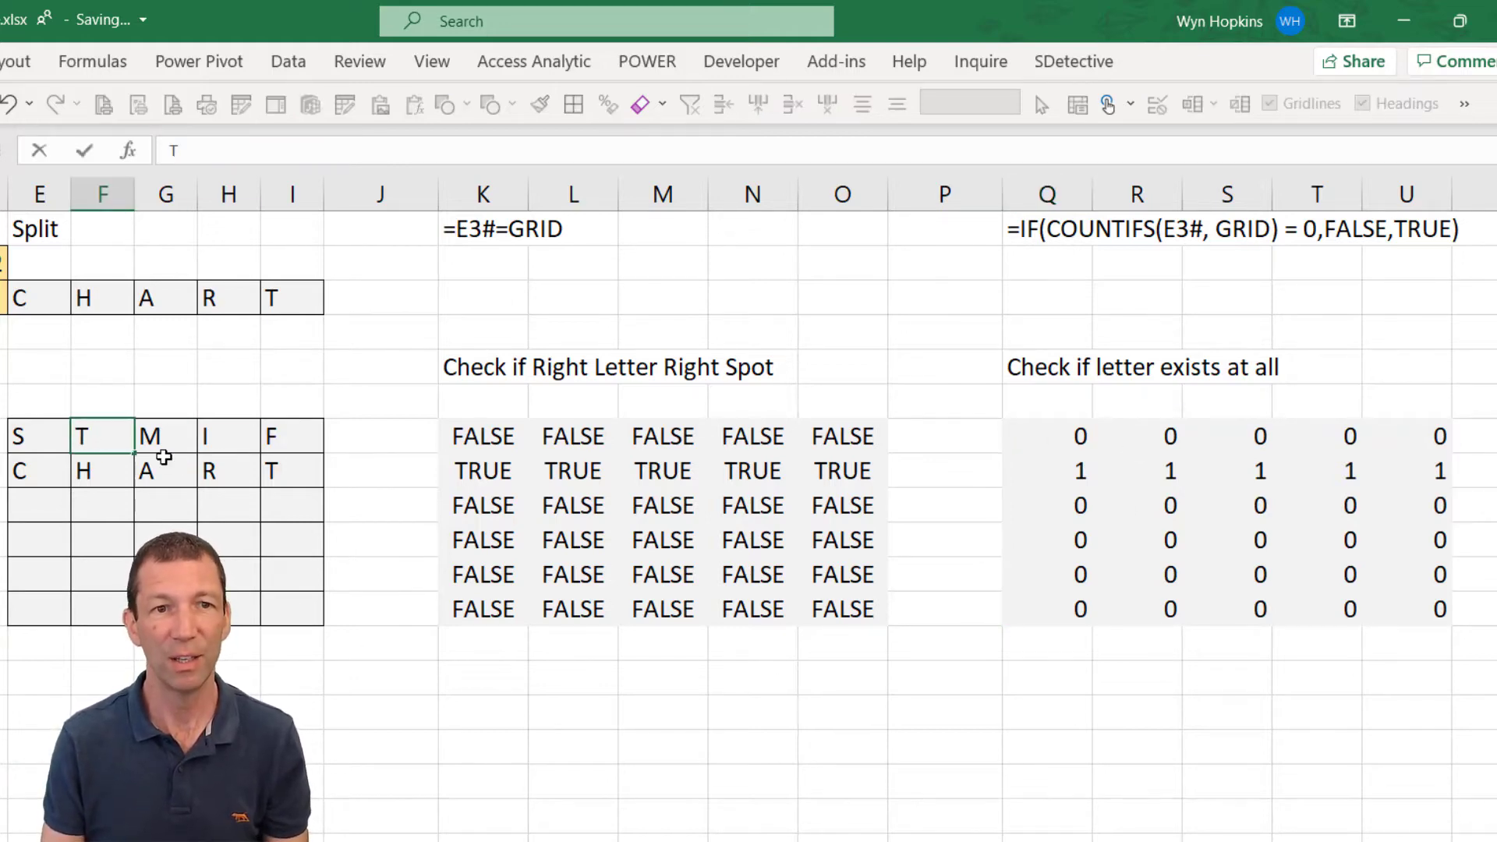
key(Return)
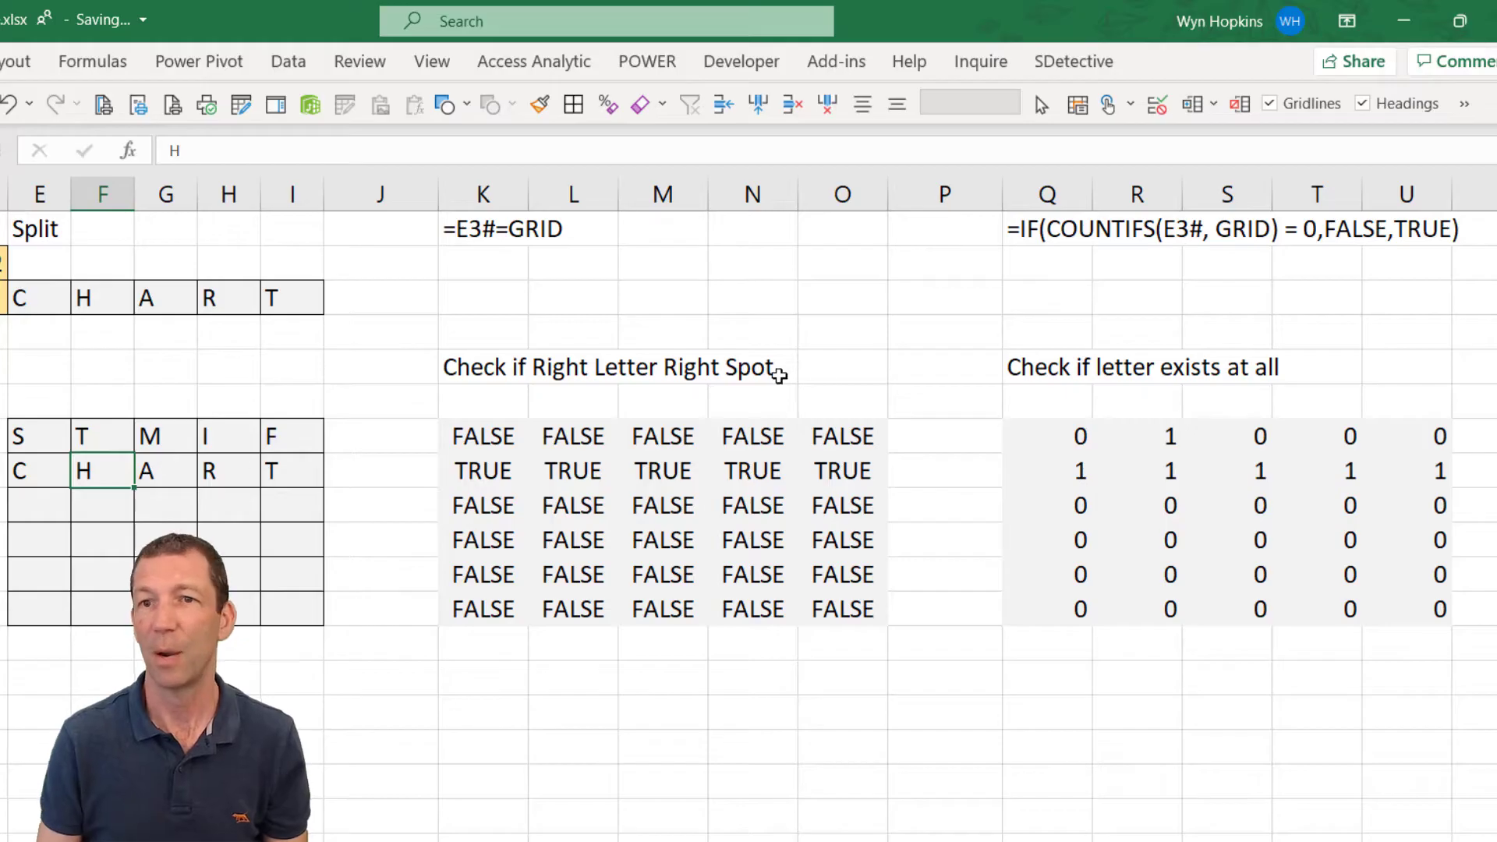
click(1176, 433)
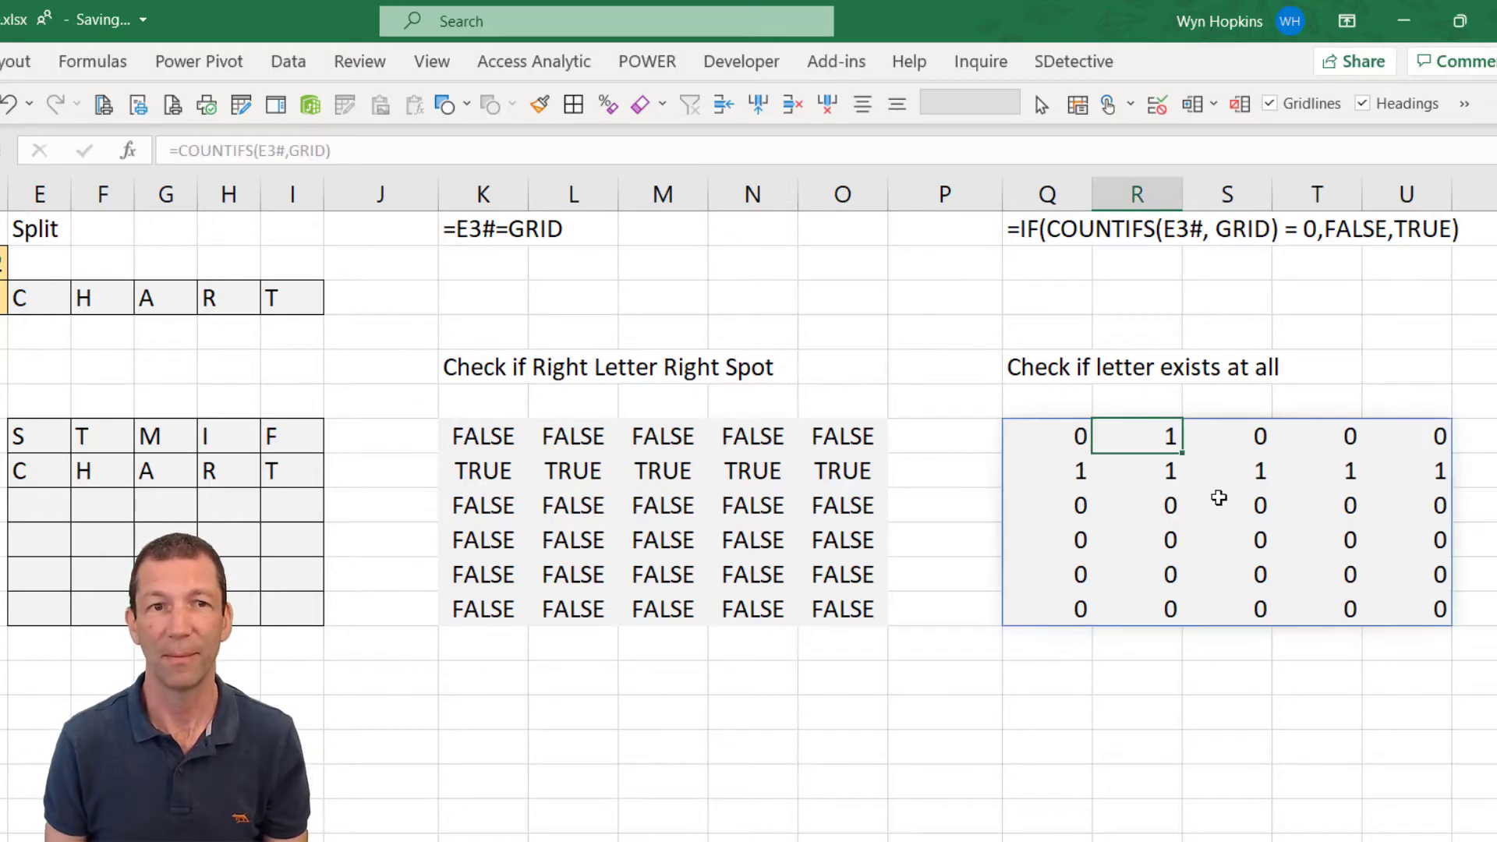
click(114, 433)
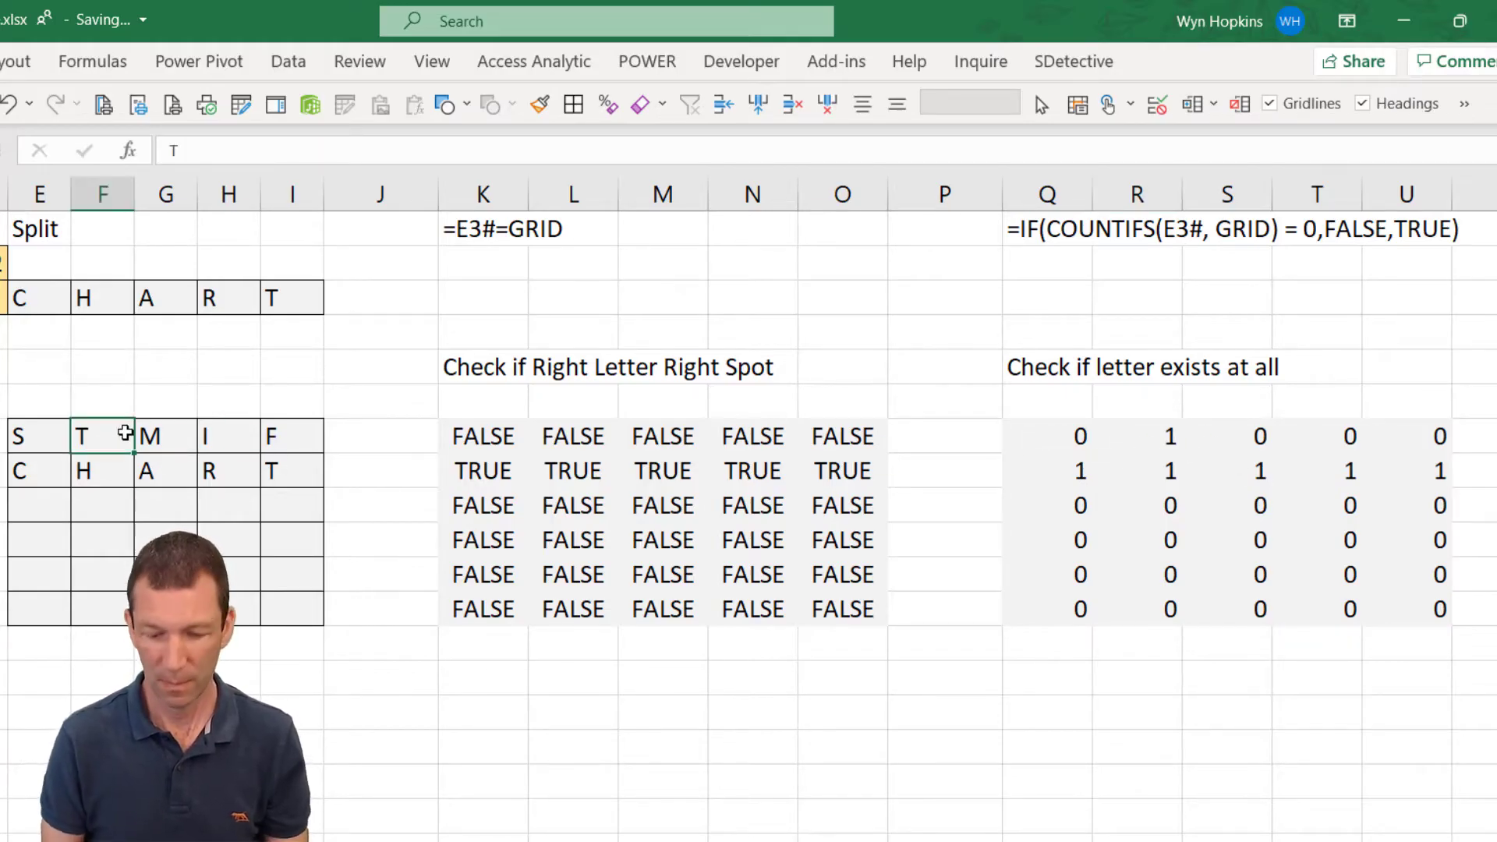
click(1126, 437)
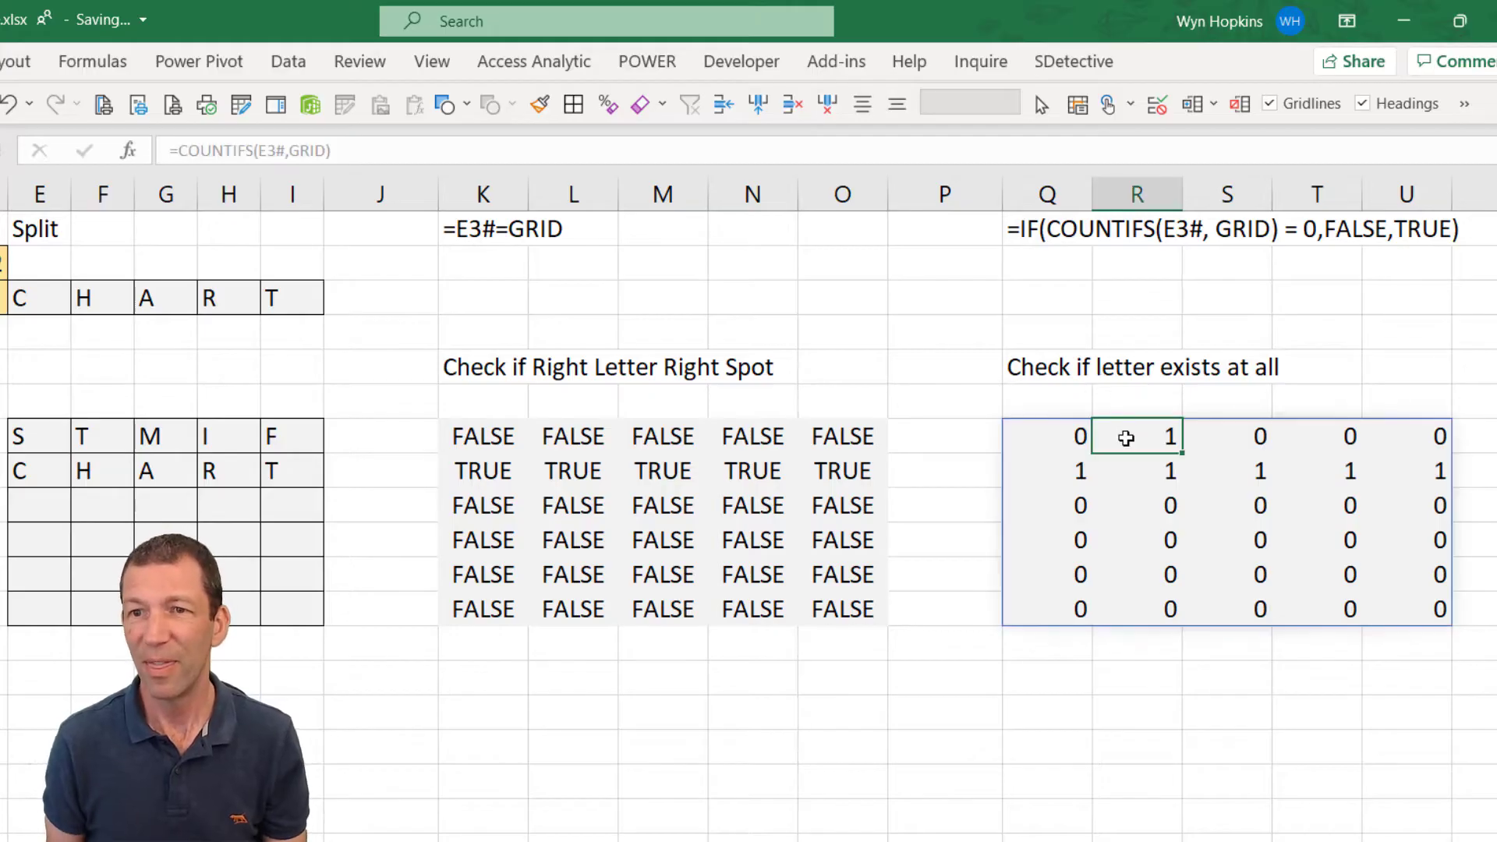
key(Right)
key(Left)
key(Left)
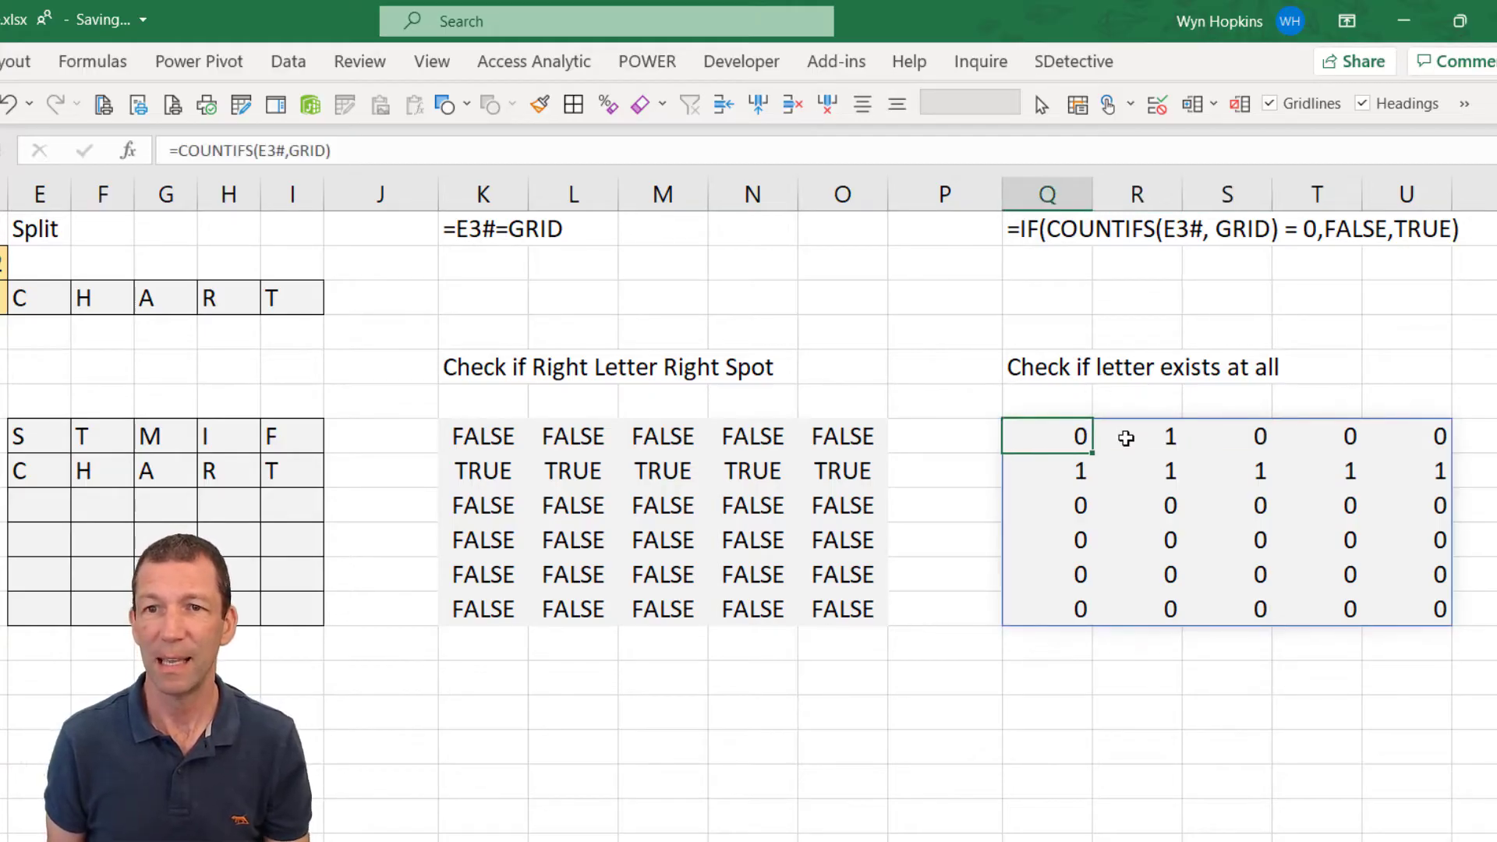
- Wrap the Q7 formula into =IF(COUNTIFS(E3#,GRID)=0,FALSE,TRUE) so TRUE/FALSE spills over Q7:U12
key(F2)
key(Left)
key(Left)
key(Left)
key(Left)
key(Left)
key(Left)
key(Left)
key(Left)
key(Left)
key(Left)
key(Left)
key(Left)
key(Left)
key(Left)
key(Left)
key(Left)
key(Left)
key(Left)
key(Left)
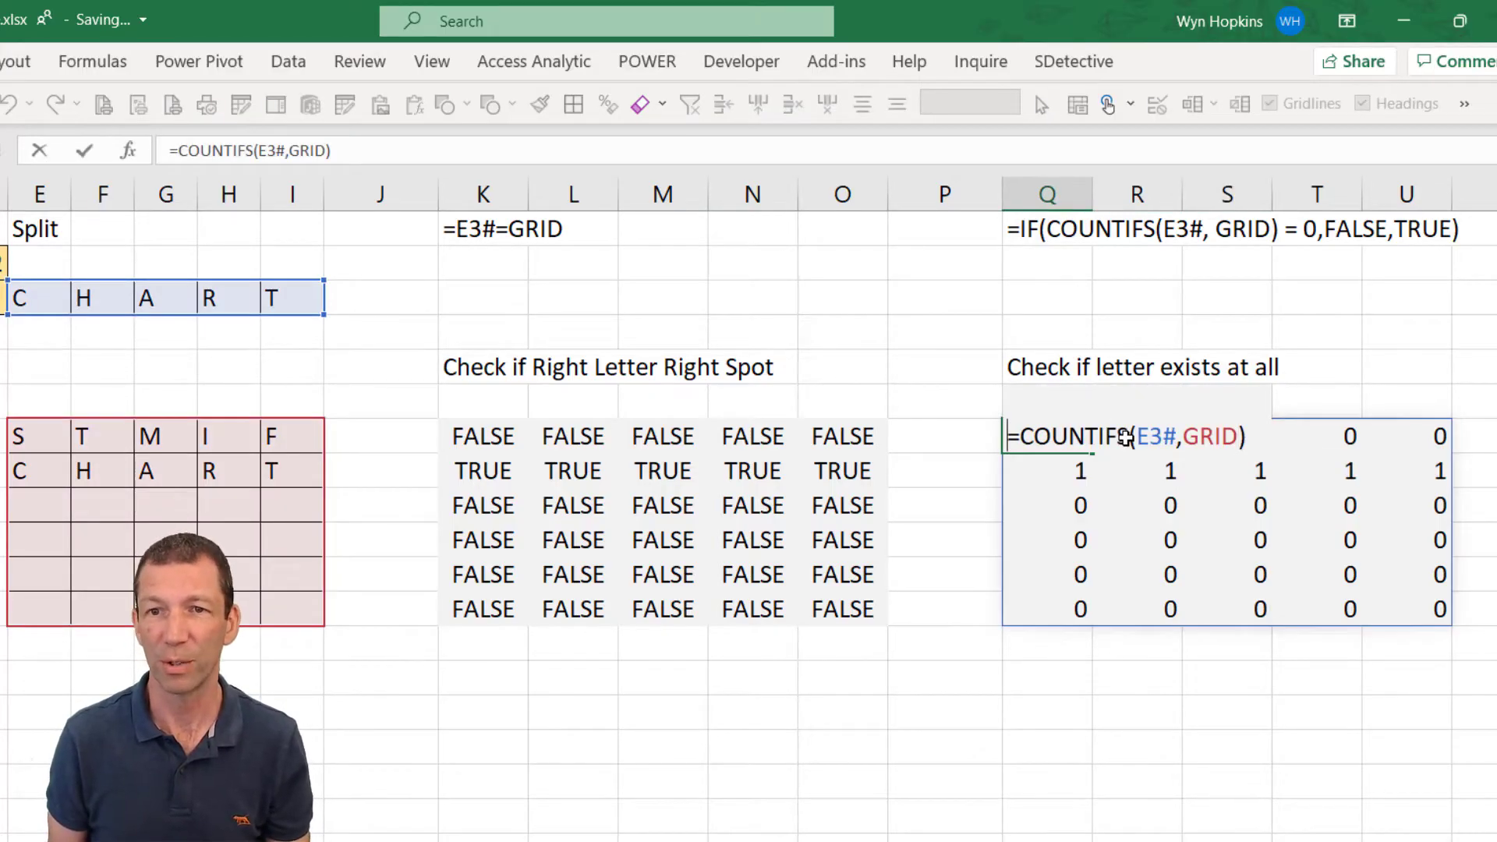
text(IF()
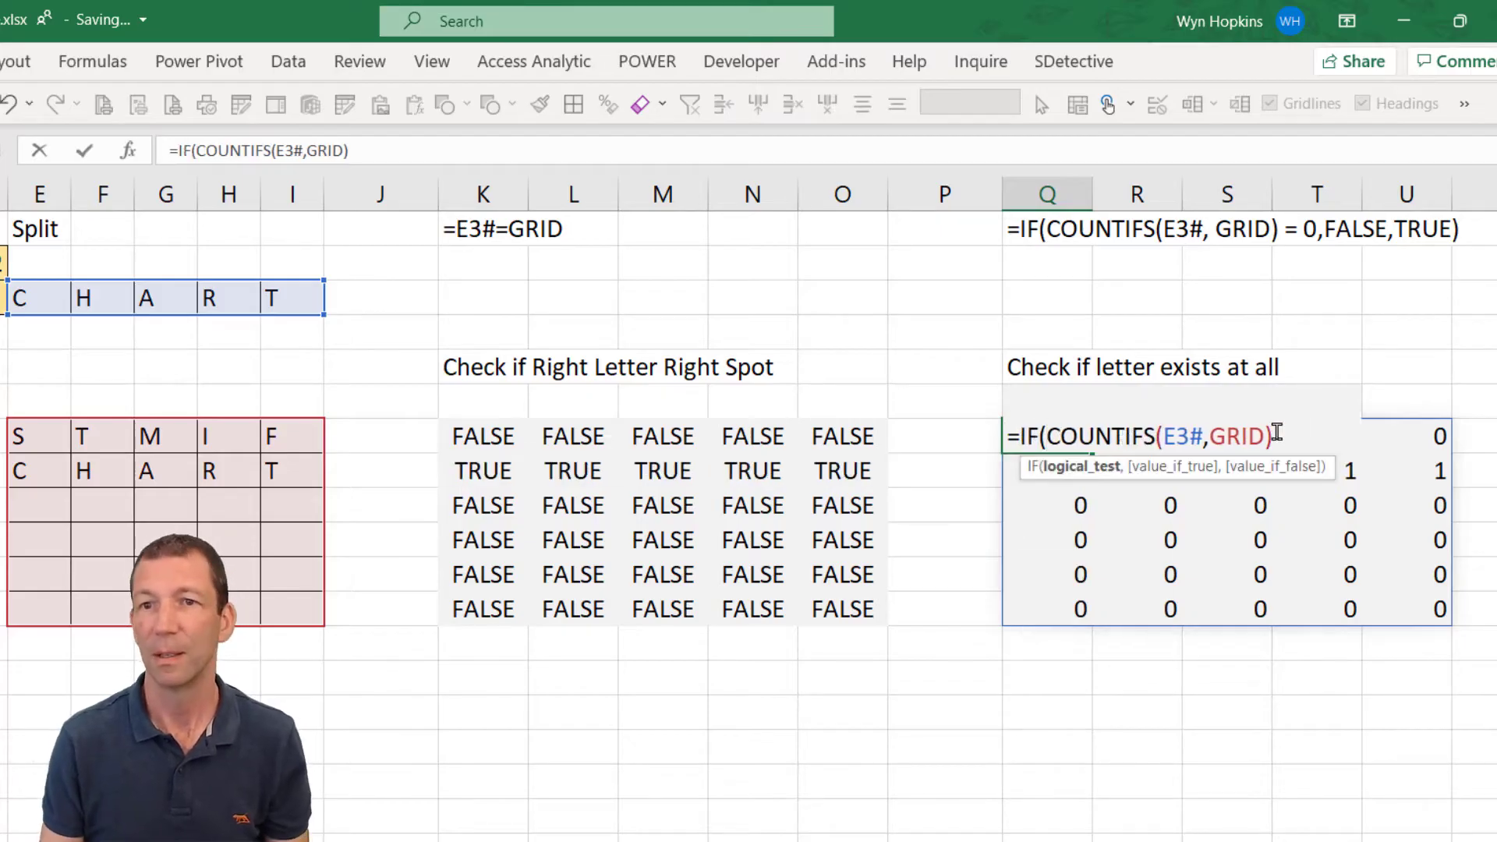
key(End)
text(=0,FALSE)
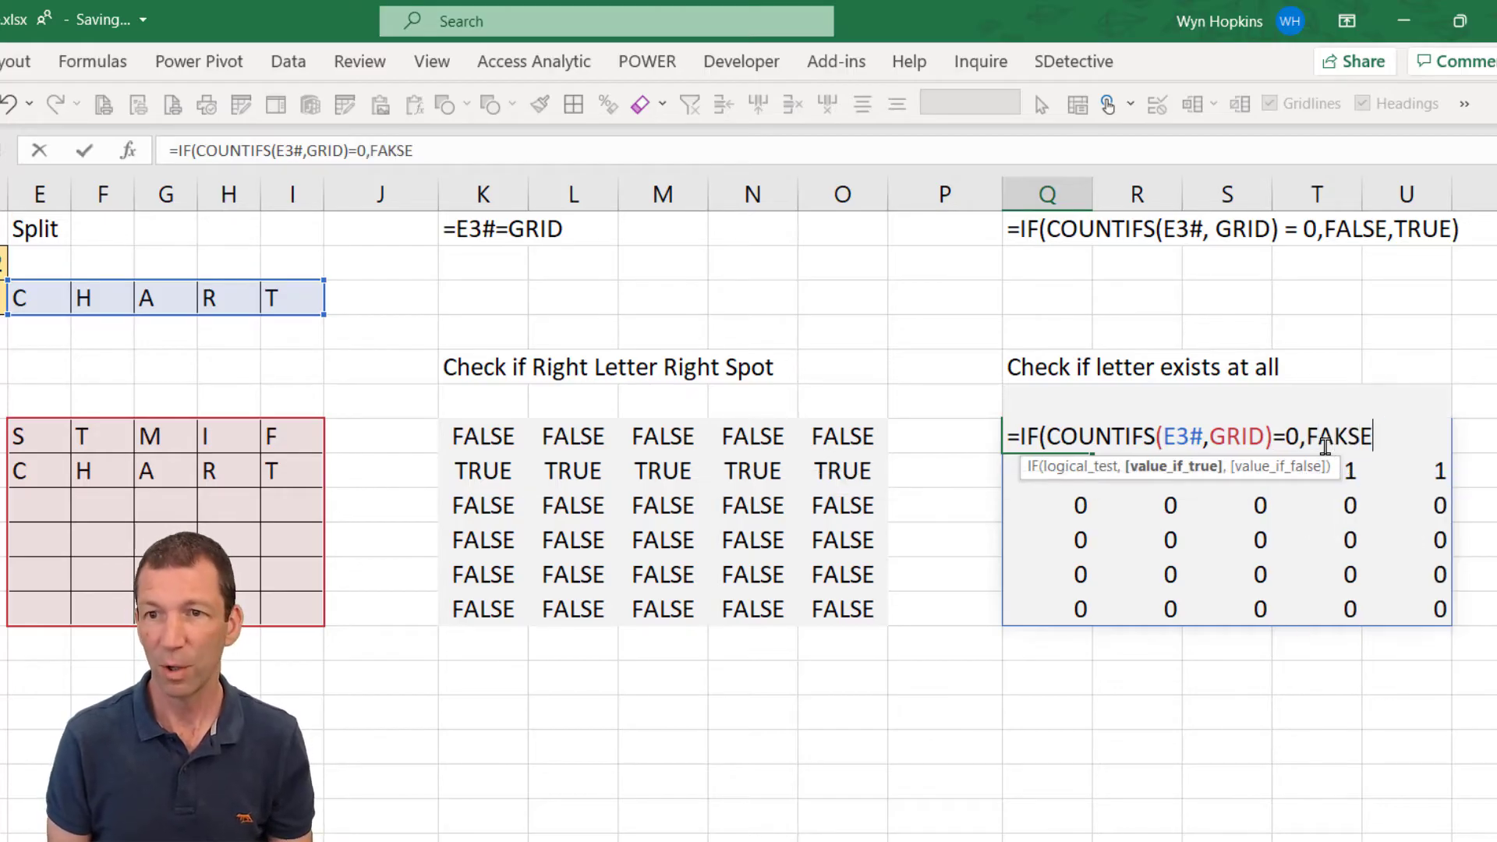
key(BackSpace)
key(BackSpace)
key(BackSpace)
key(Down)
text(LSE)
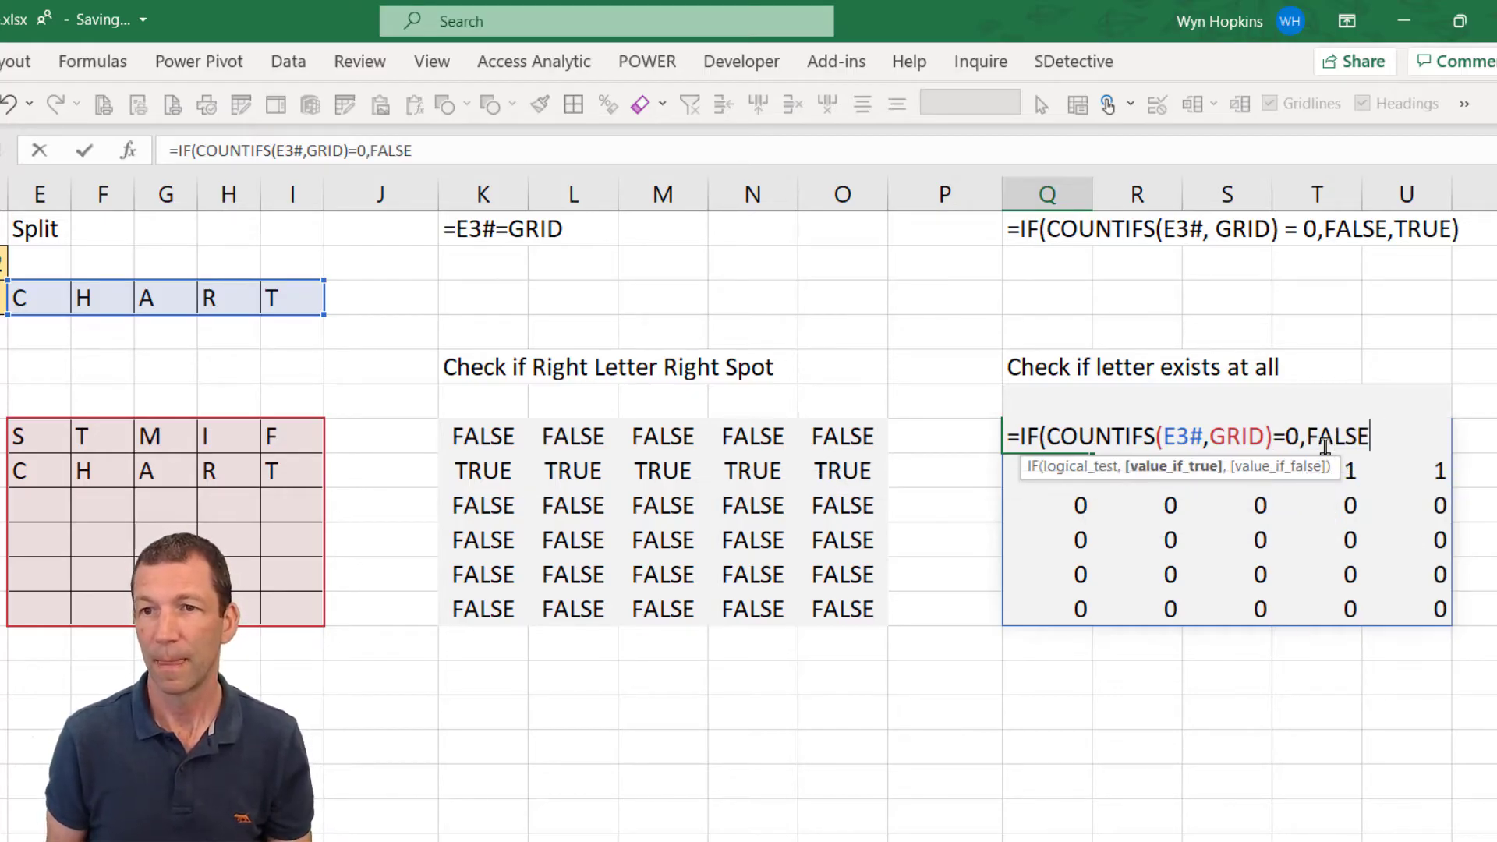
text(,TRUE)
key(BackSpace)
key(BackSpace)
key(Down)
key(Down)
key(Down)
key(Down)
text(UE))
key(Return)
key(Up)
key(Right)
key(Right)
key(Right)
key(Right)
key(Right)
key(Right)
key(Right)
key(Right)
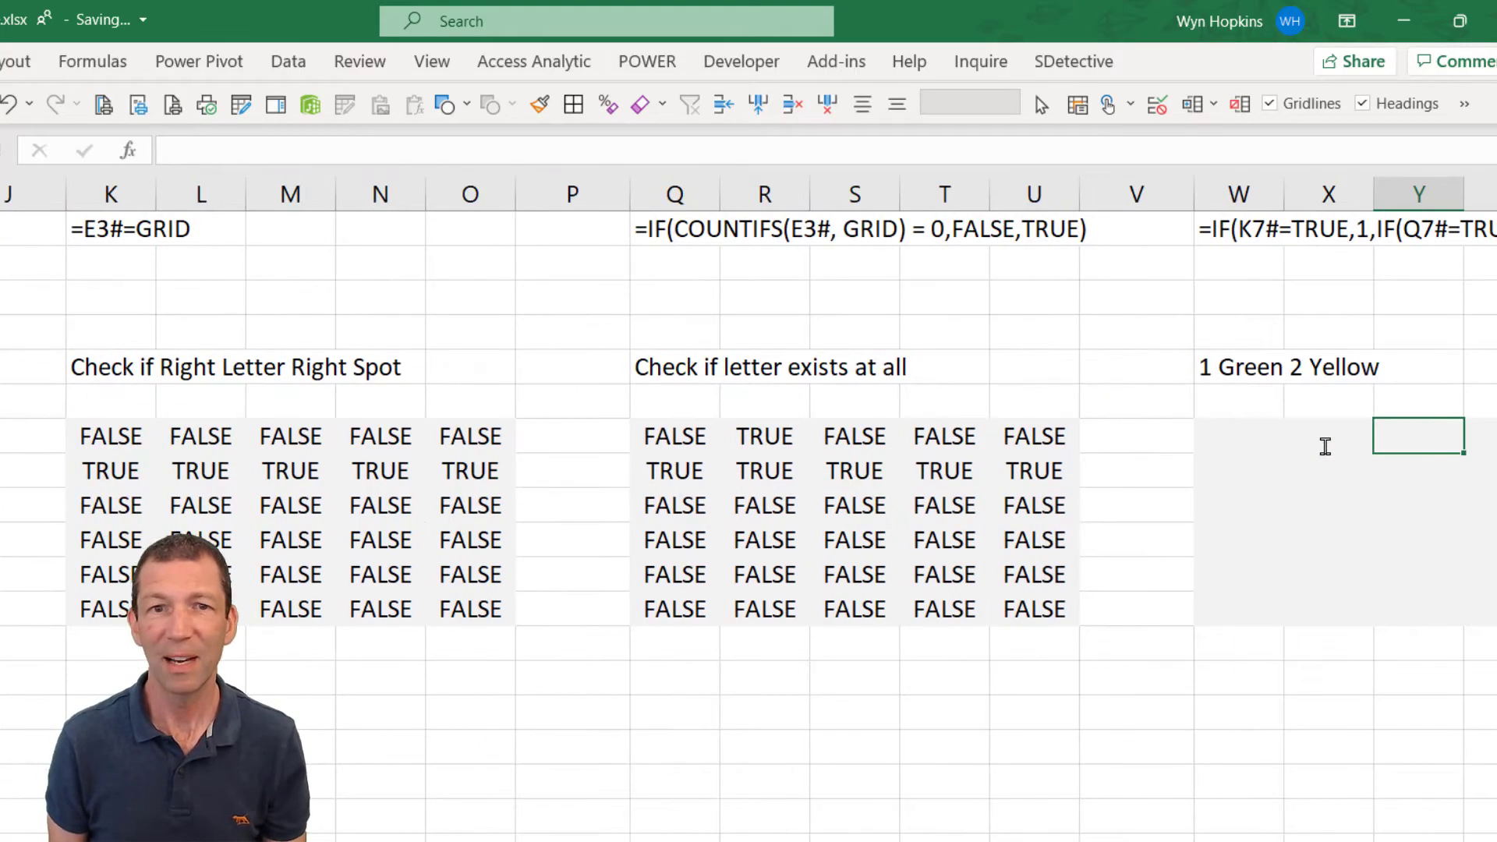
- Review the right-spot and letter-exists check formulas before building the score
key(Right)
key(Right)
key(Left)
key(Left)
key(Left)
key(Left)
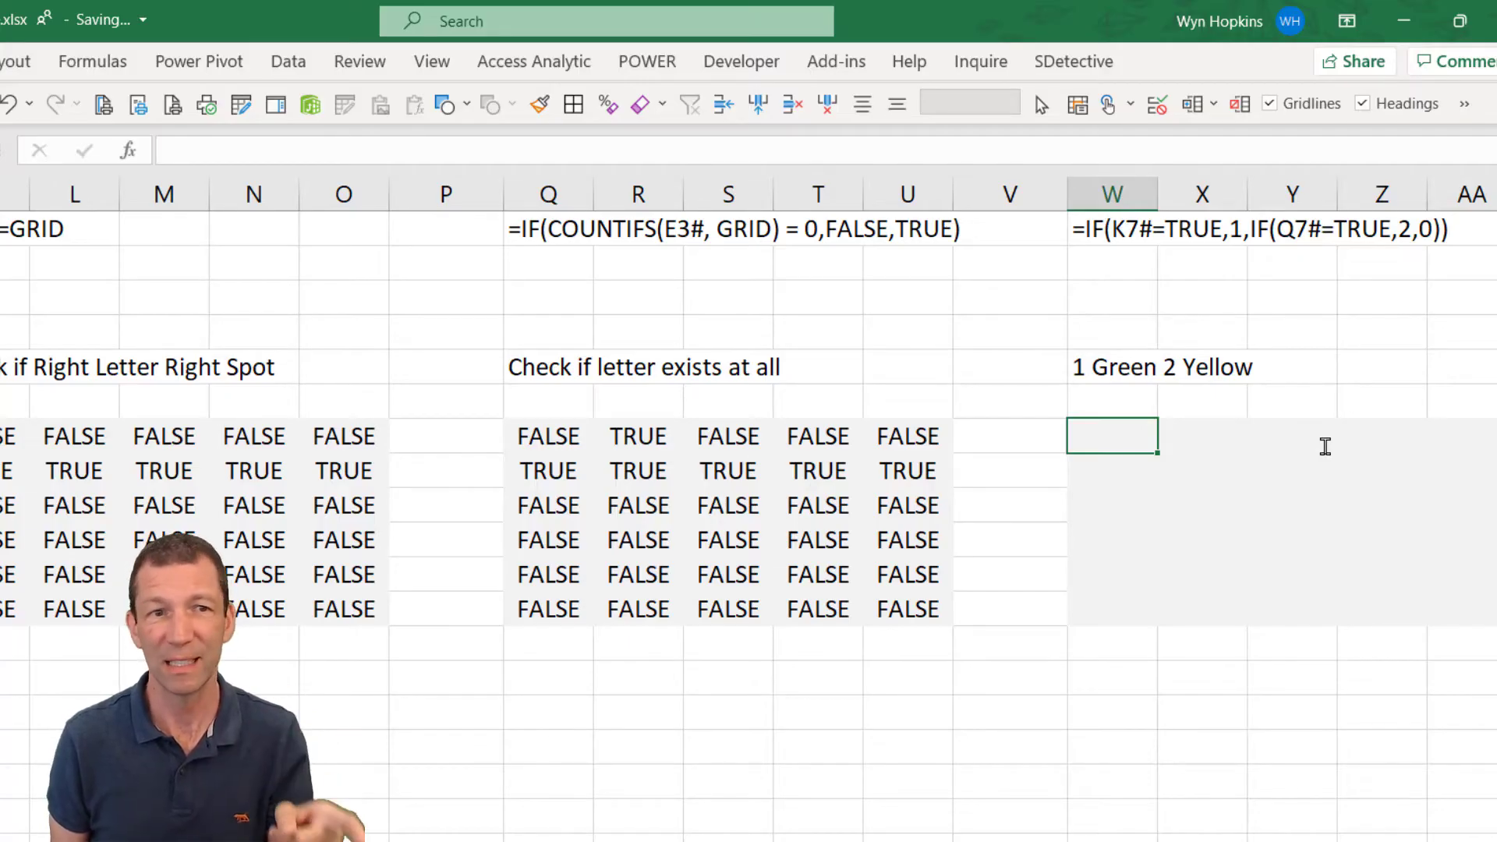
click(72, 438)
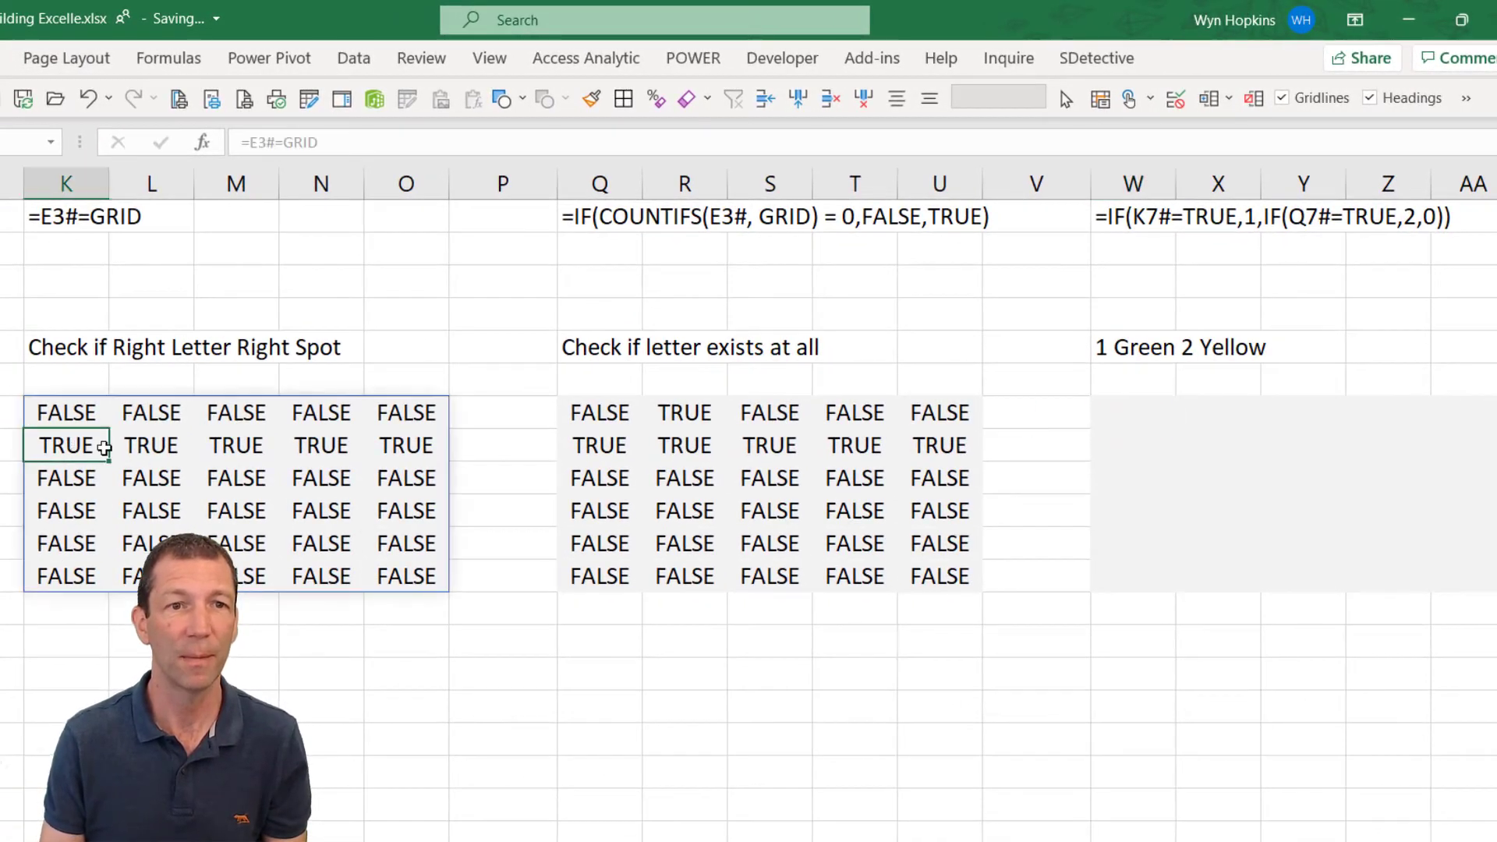
click(662, 440)
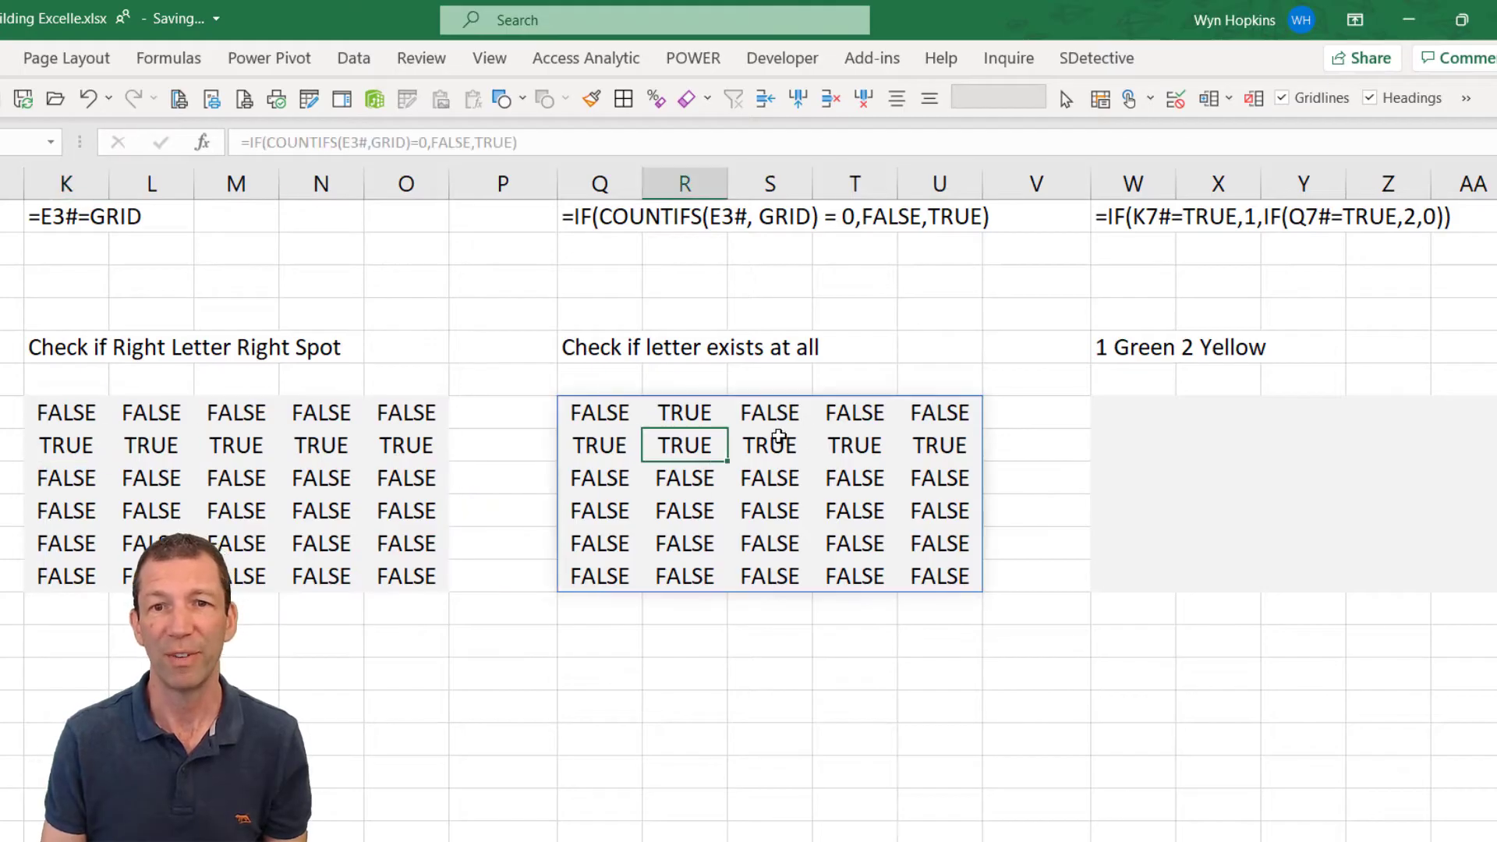
click(795, 440)
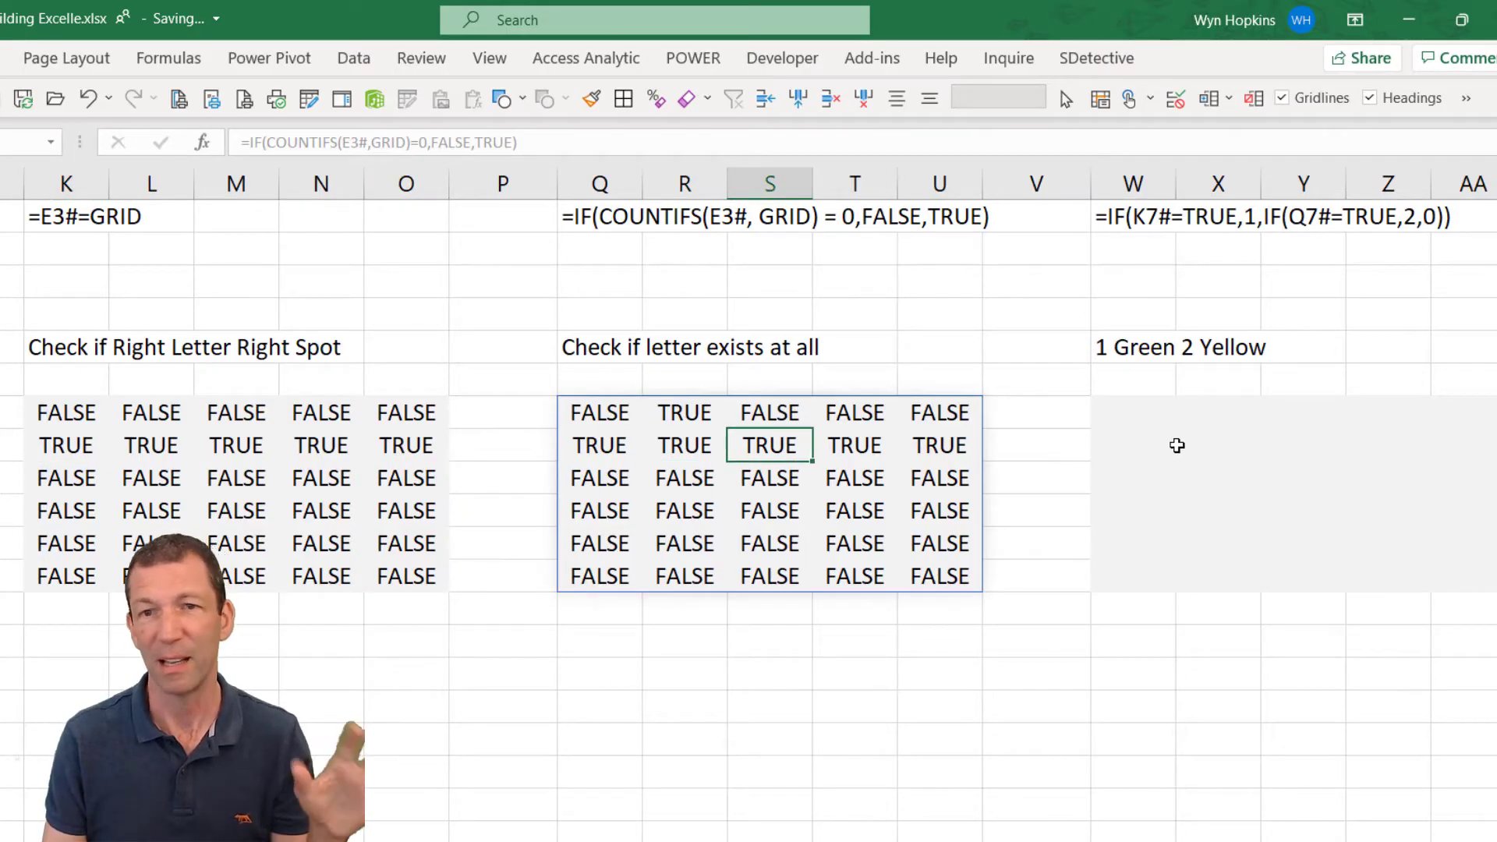
- In W7 enter =IF(K7#=TRUE,1,IF(Q7#=TRUE,2,0)) so scores spill across W7:AA12
click(1155, 416)
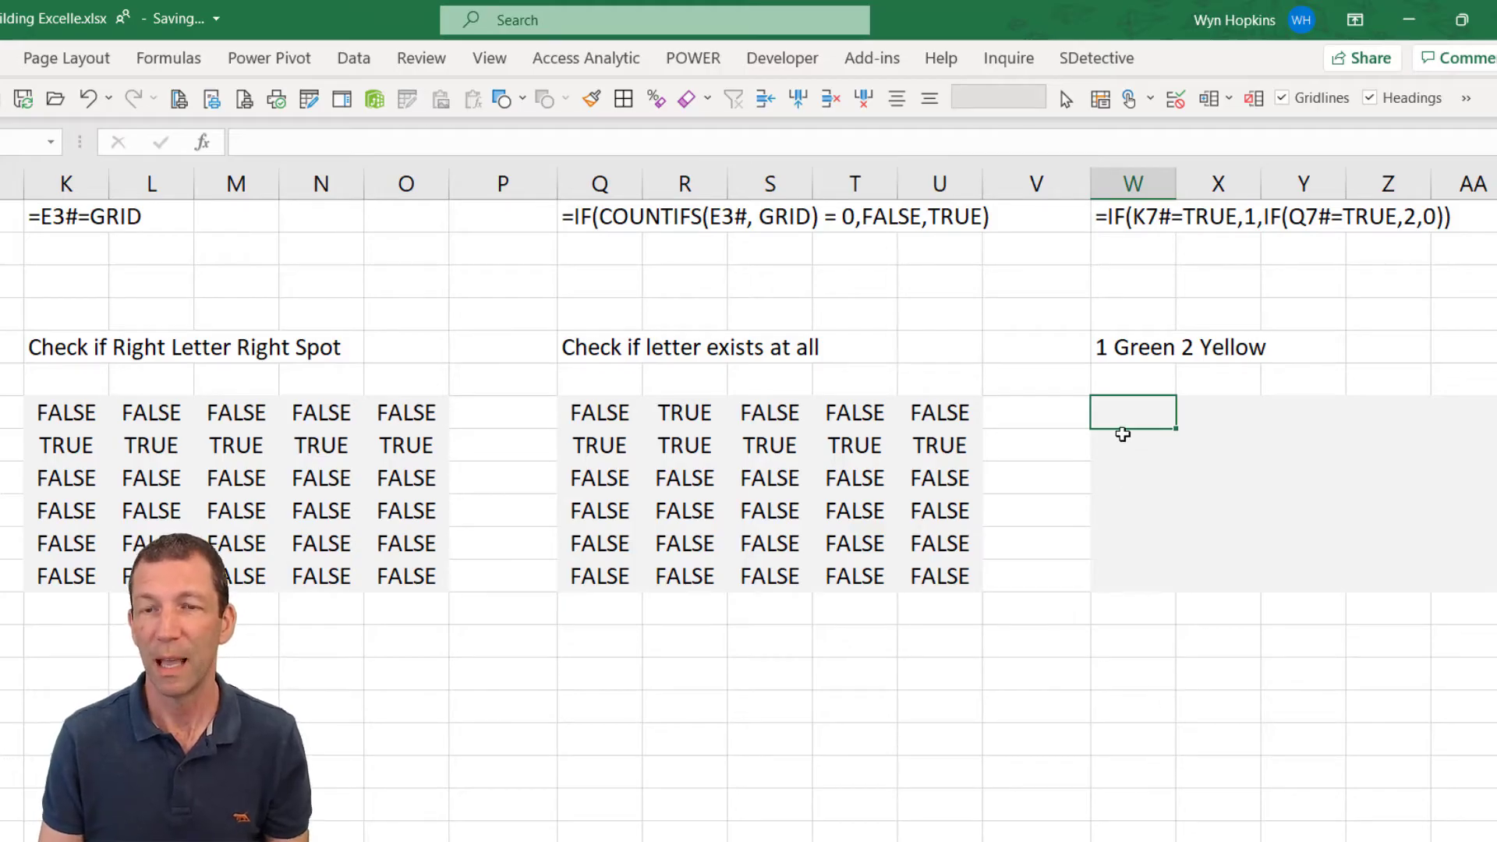
text(if()
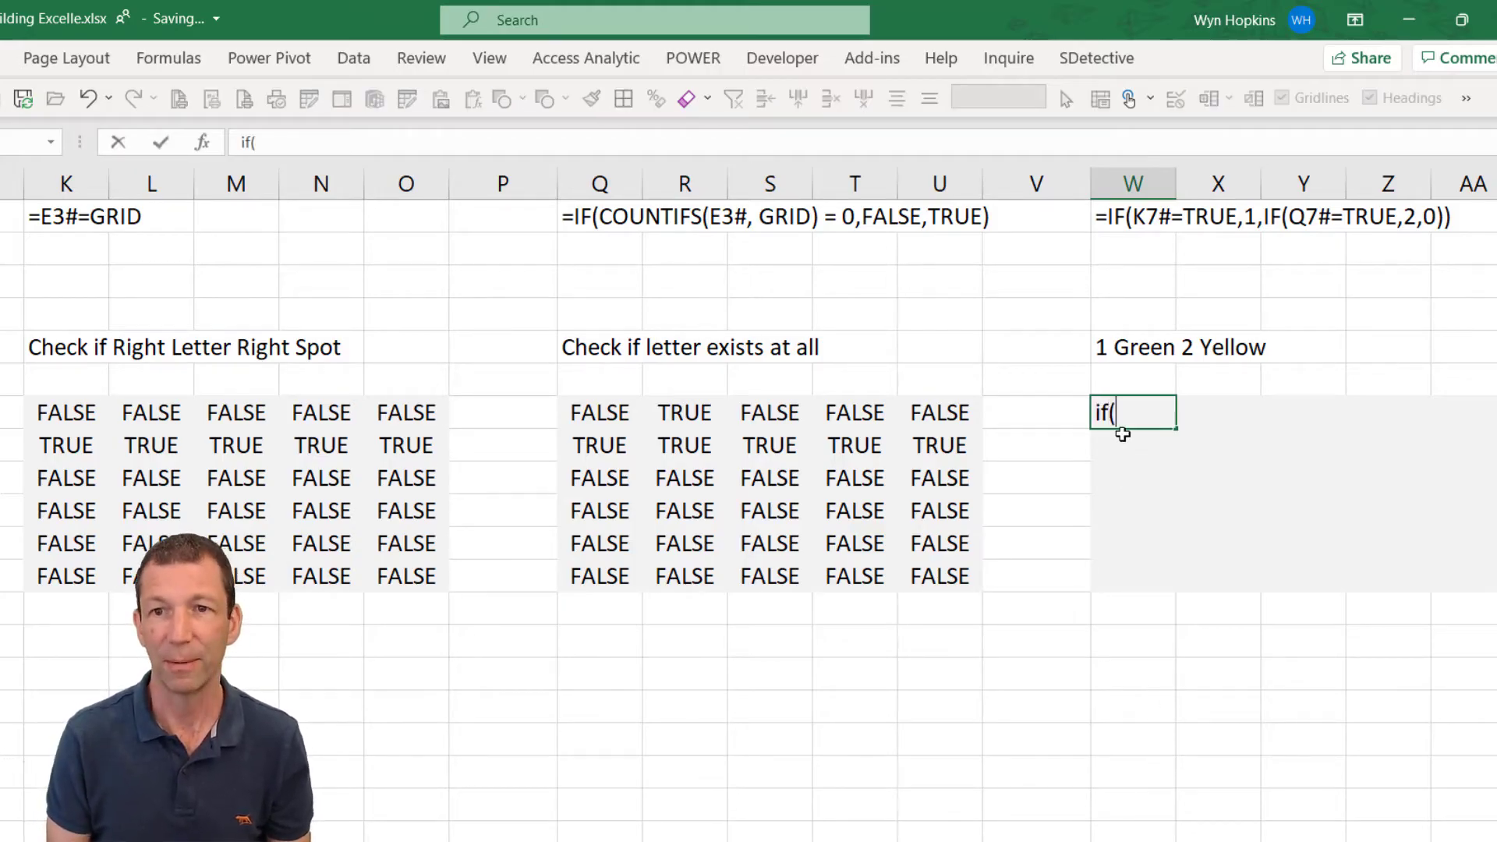
key(BackSpace)
key(BackSpace)
key(BackSpace)
text(if()
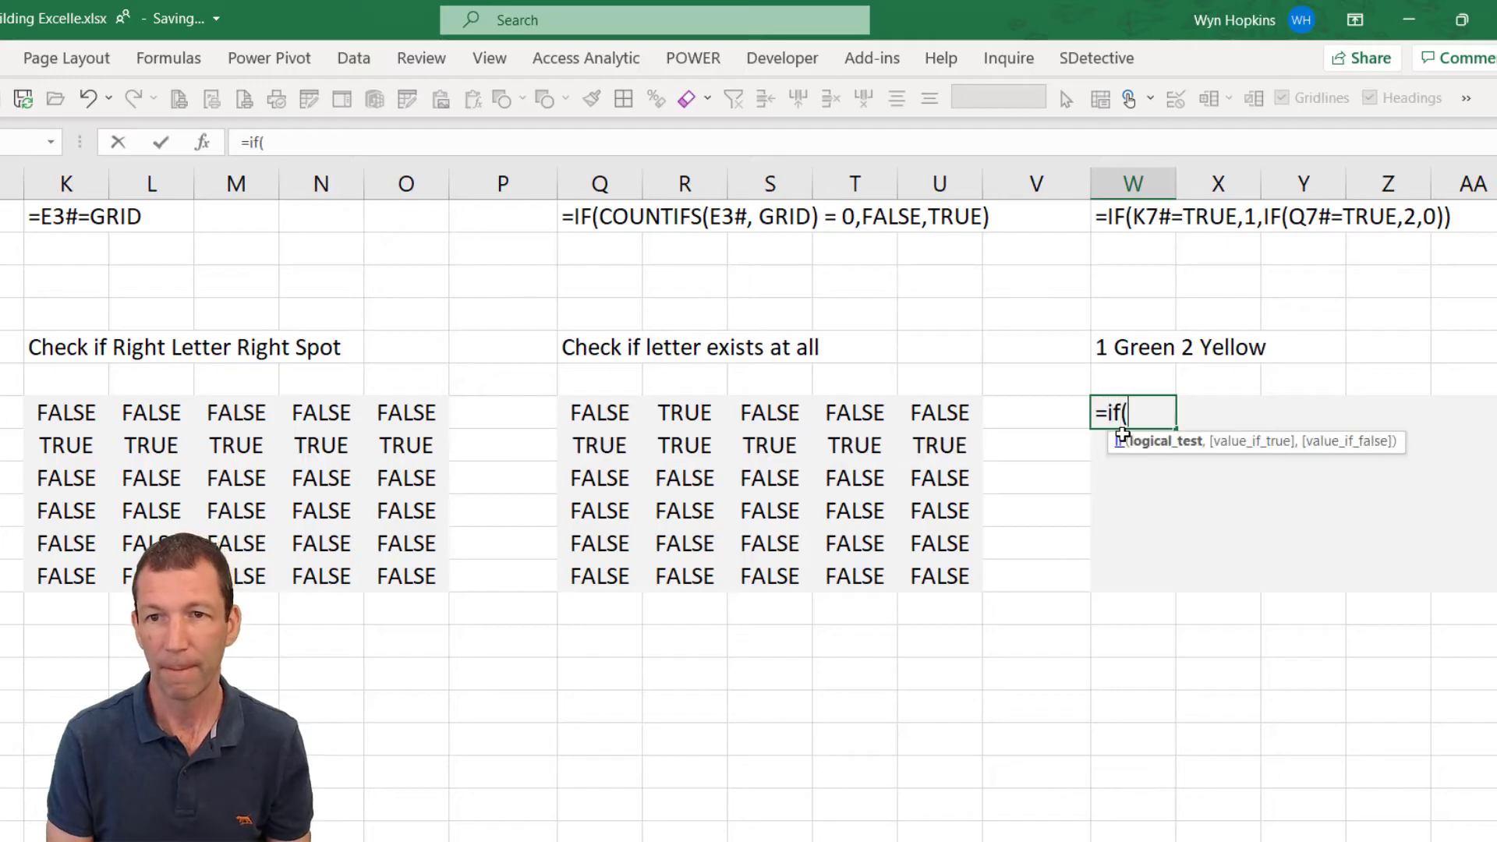
click(68, 420)
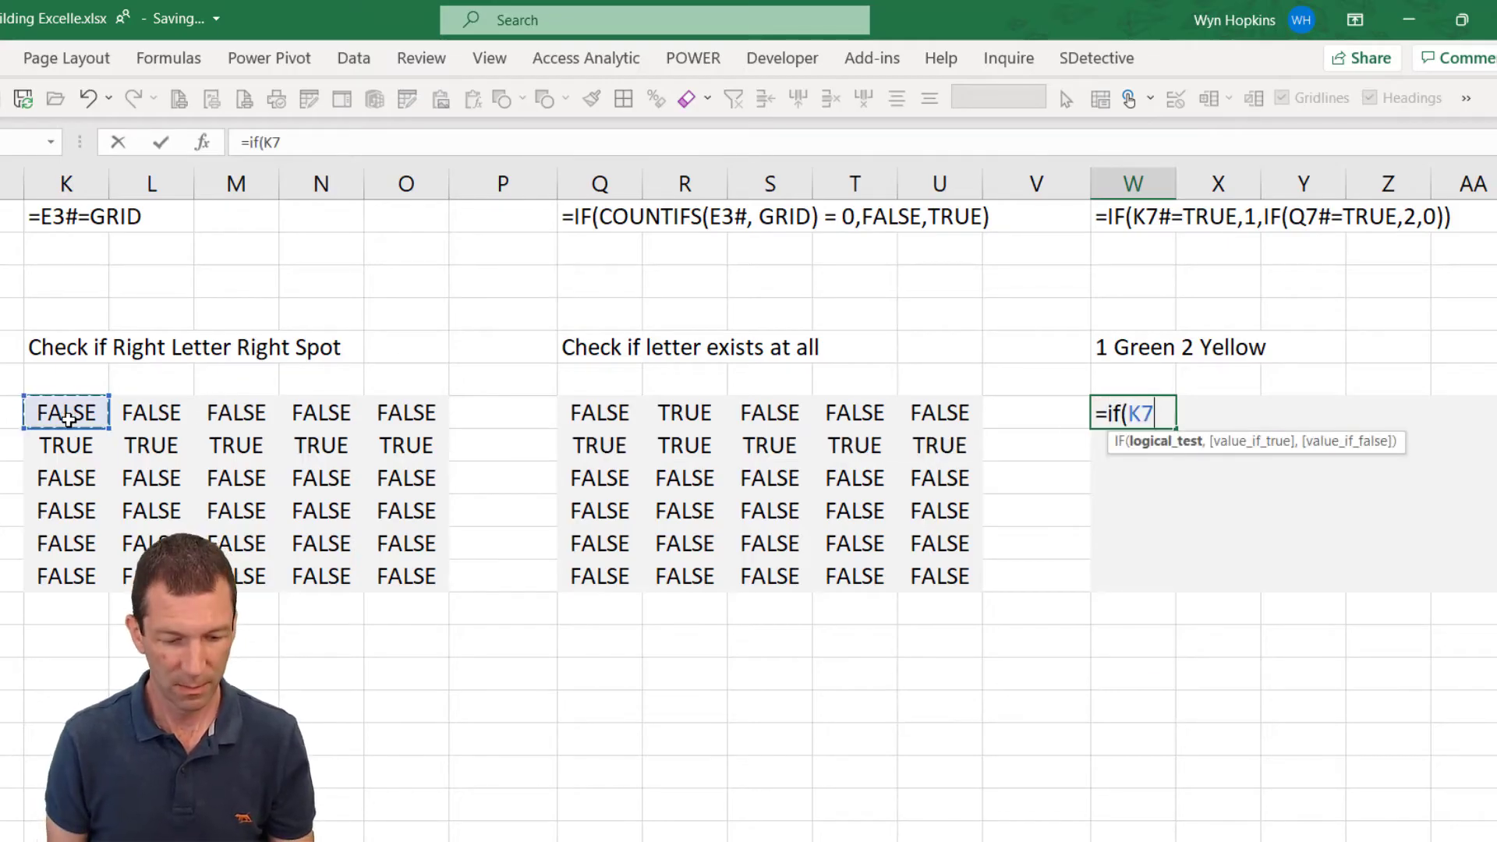
text(#=TRUE)
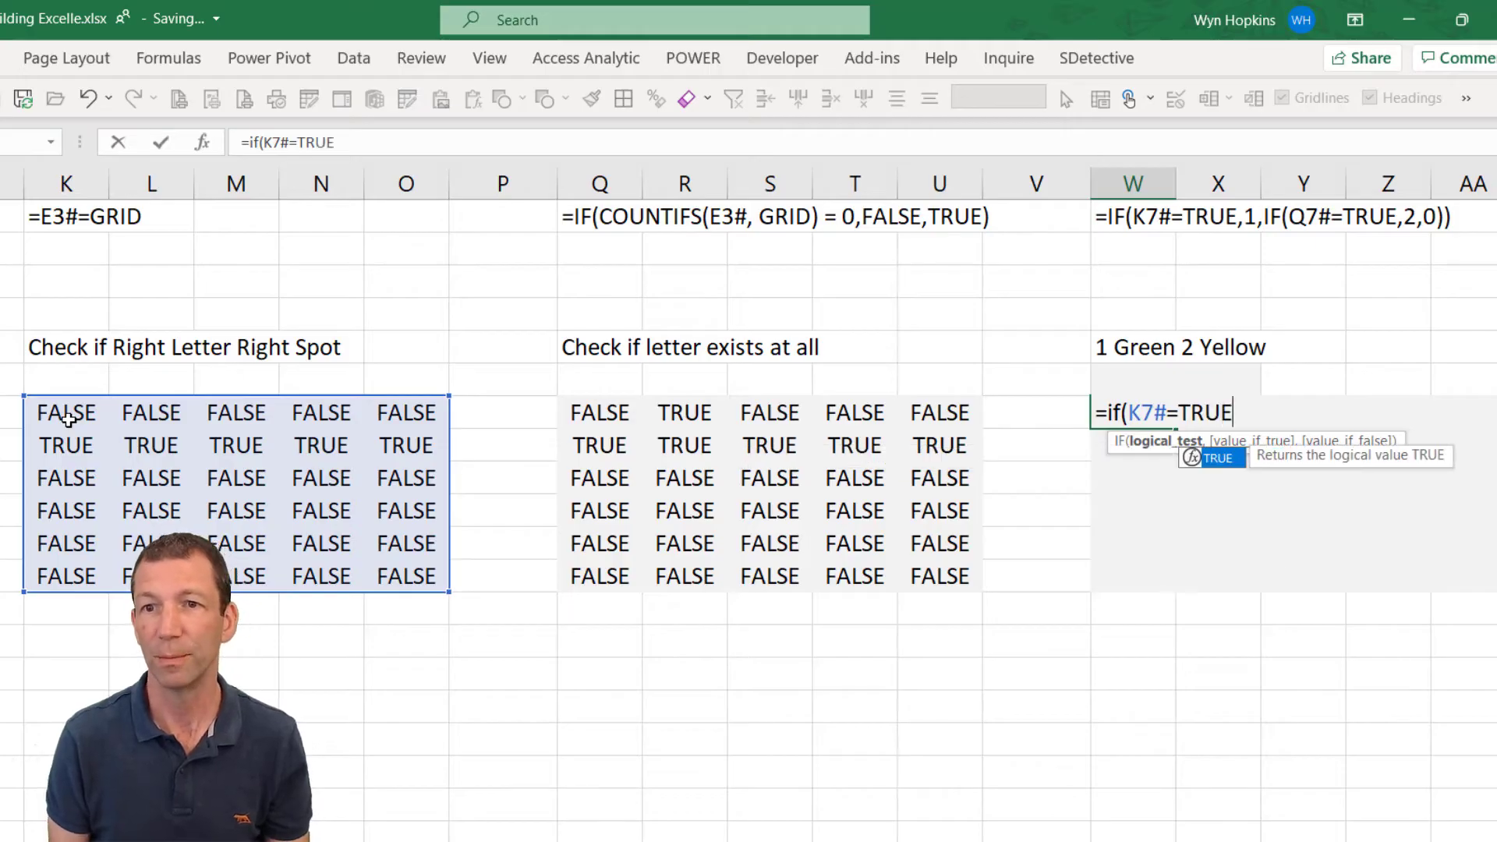
text(,1,)
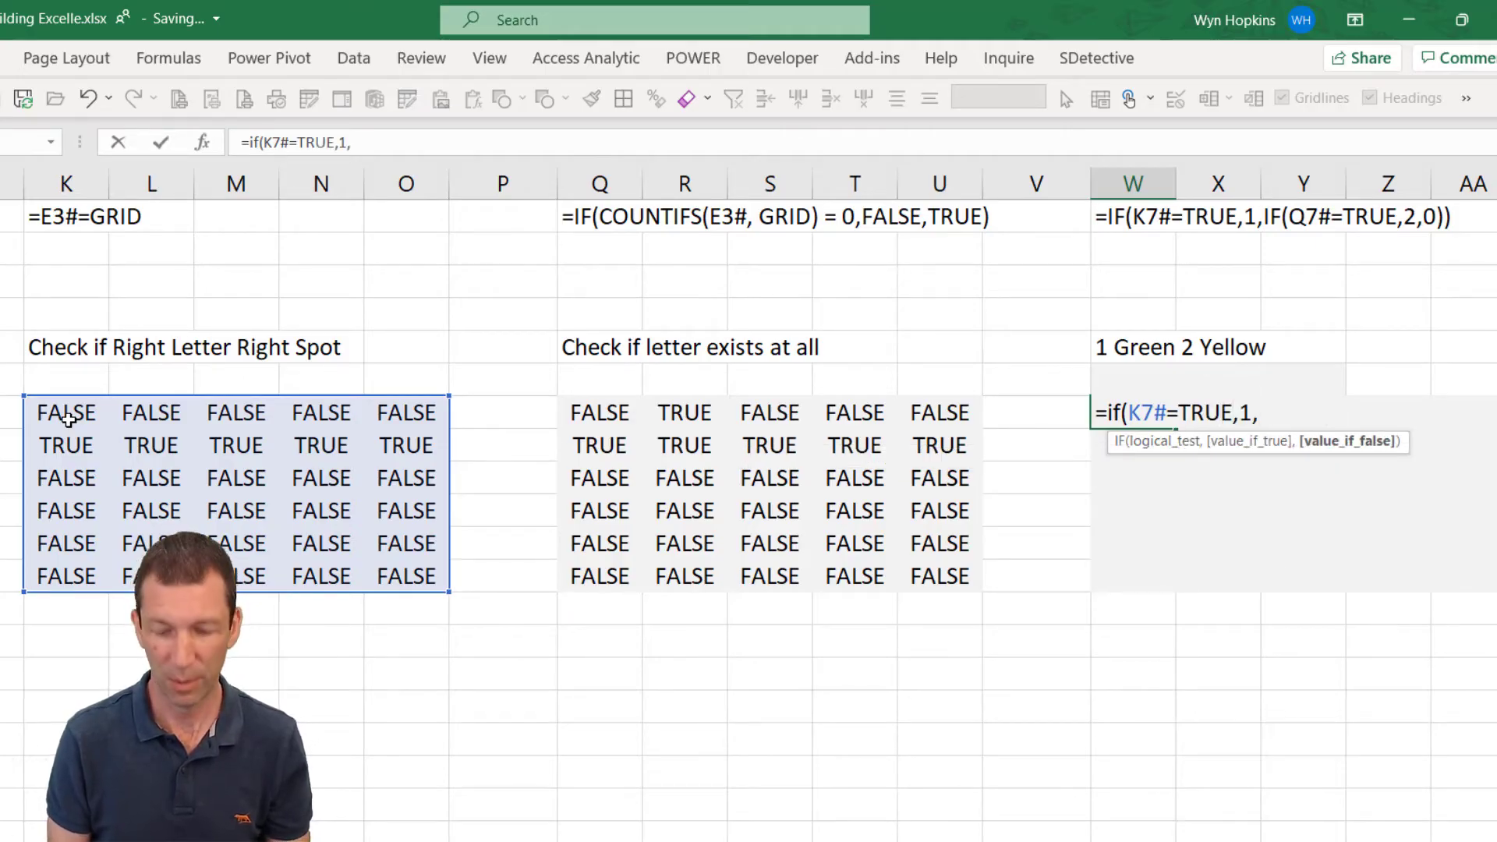
text(if()
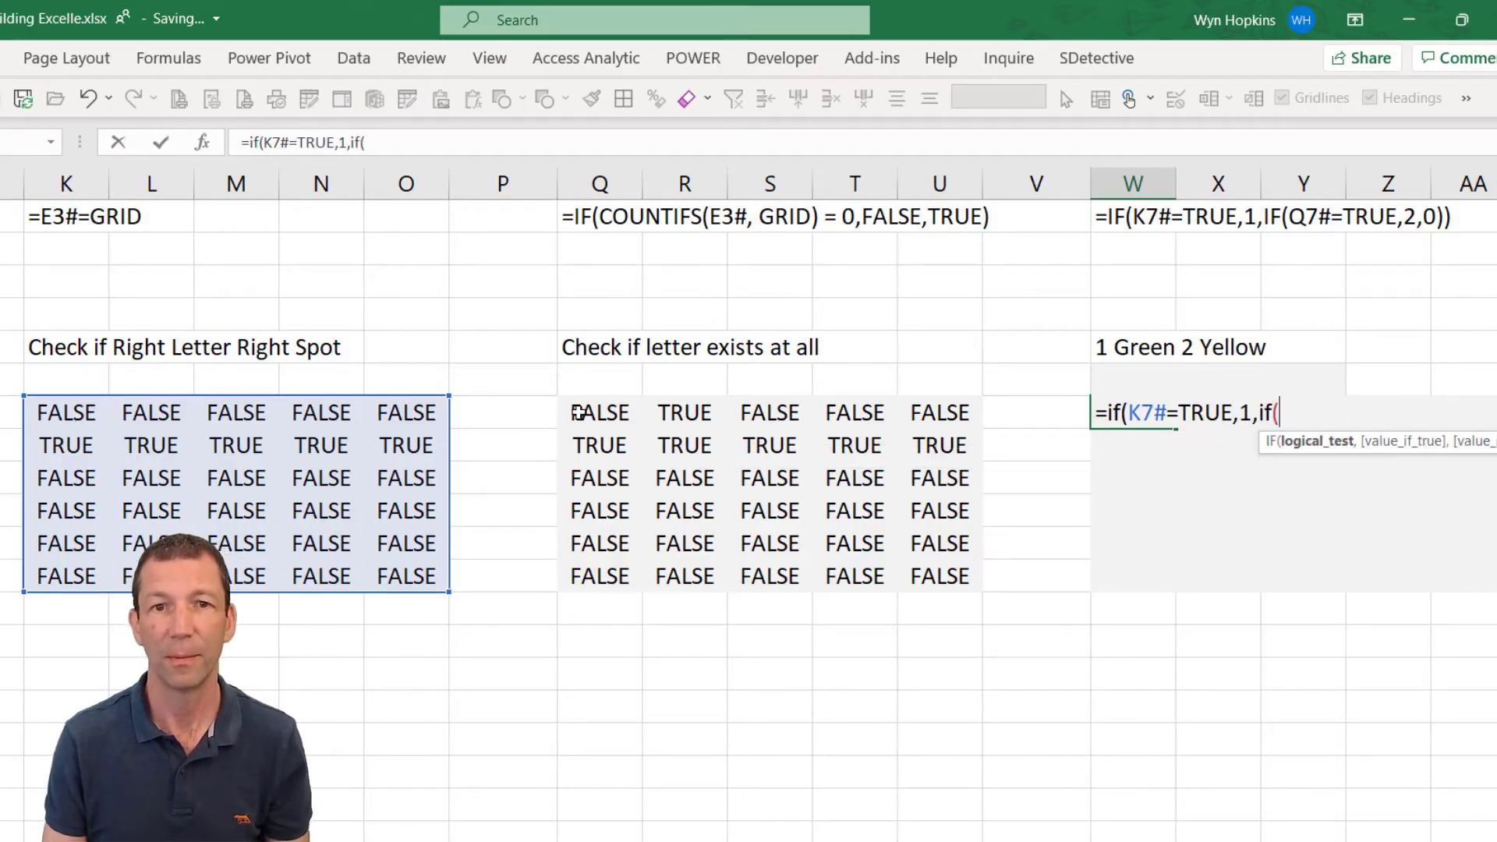
click(578, 412)
text(#)
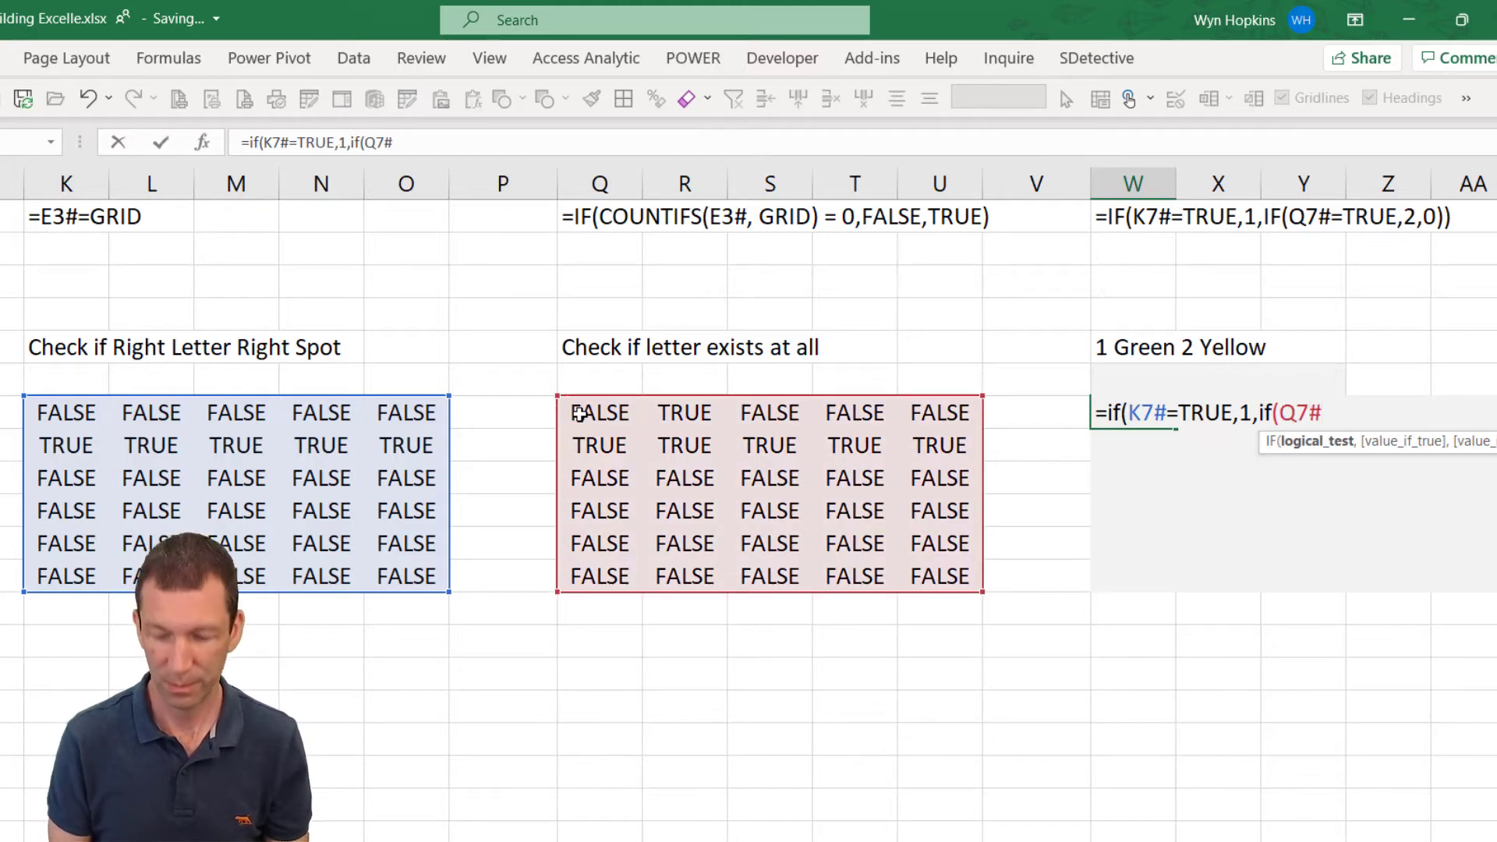
text(=TR)
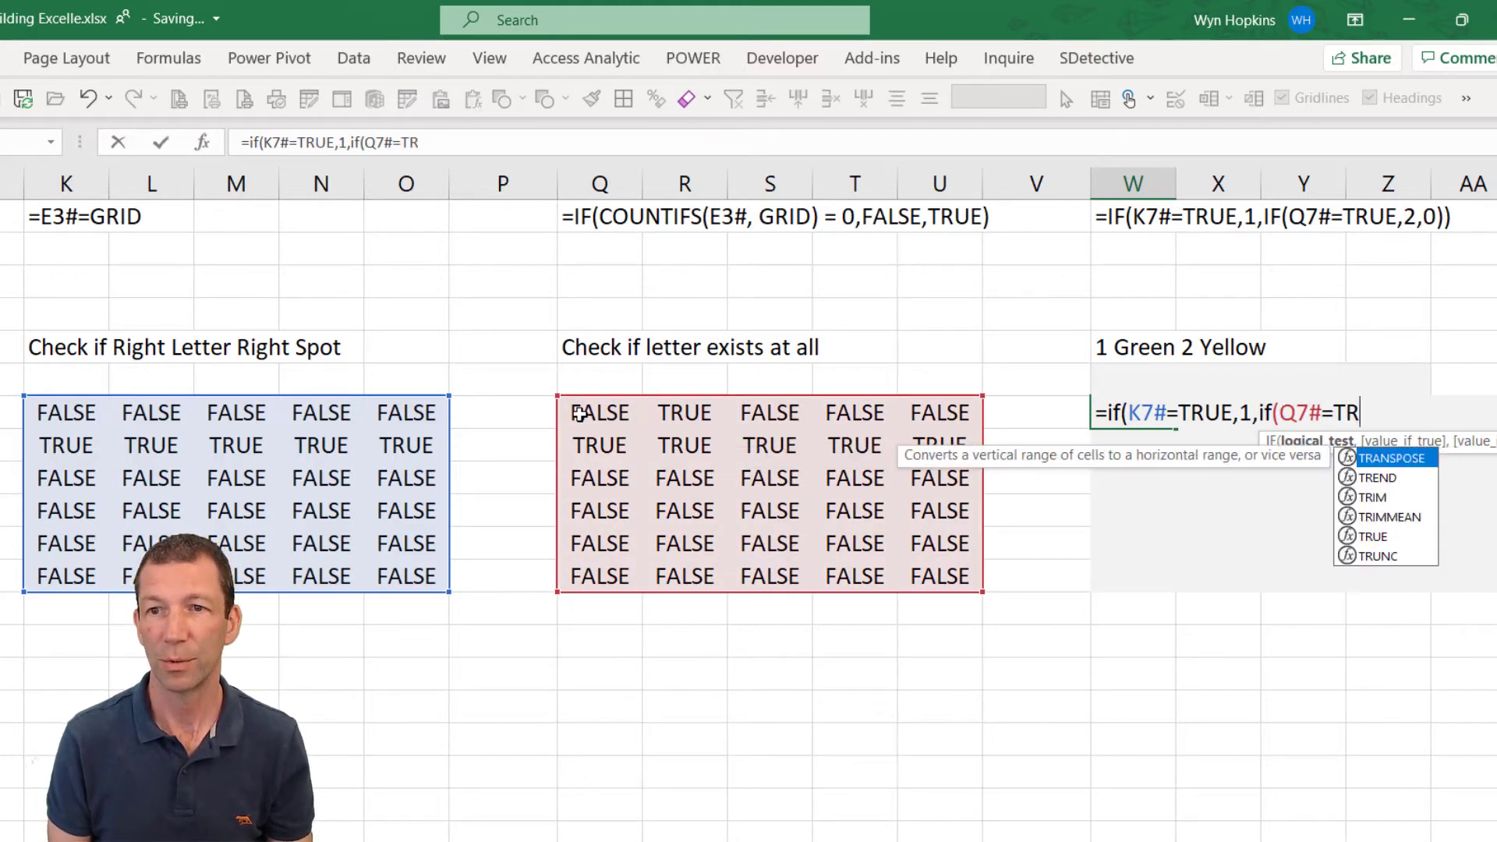
text(UE,2,0)
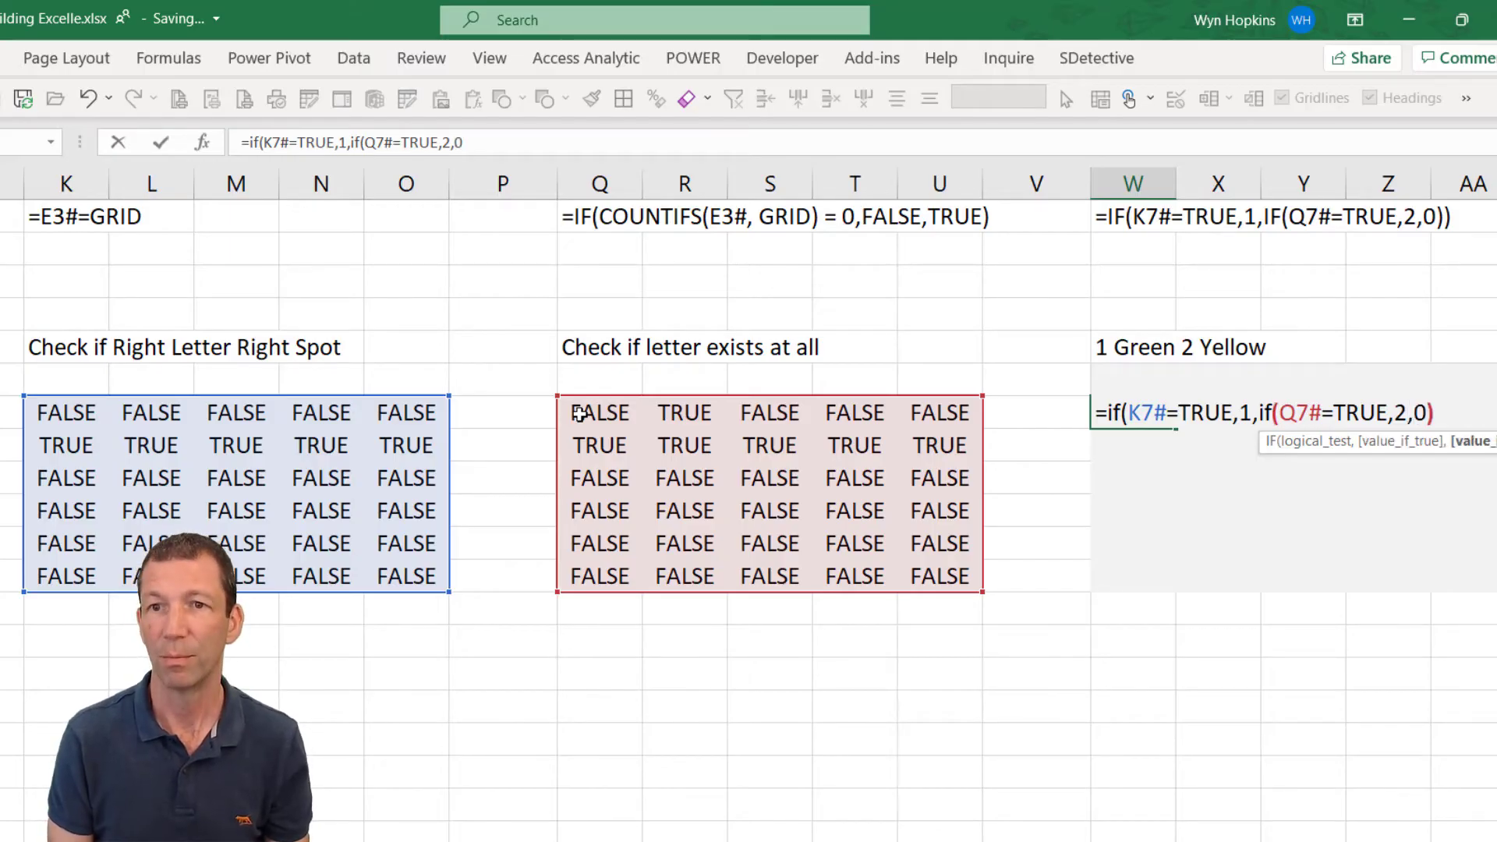
text())
key(Return)
key(Up)
key(Right)
key(Right)
key(Right)
key(Right)
key(Right)
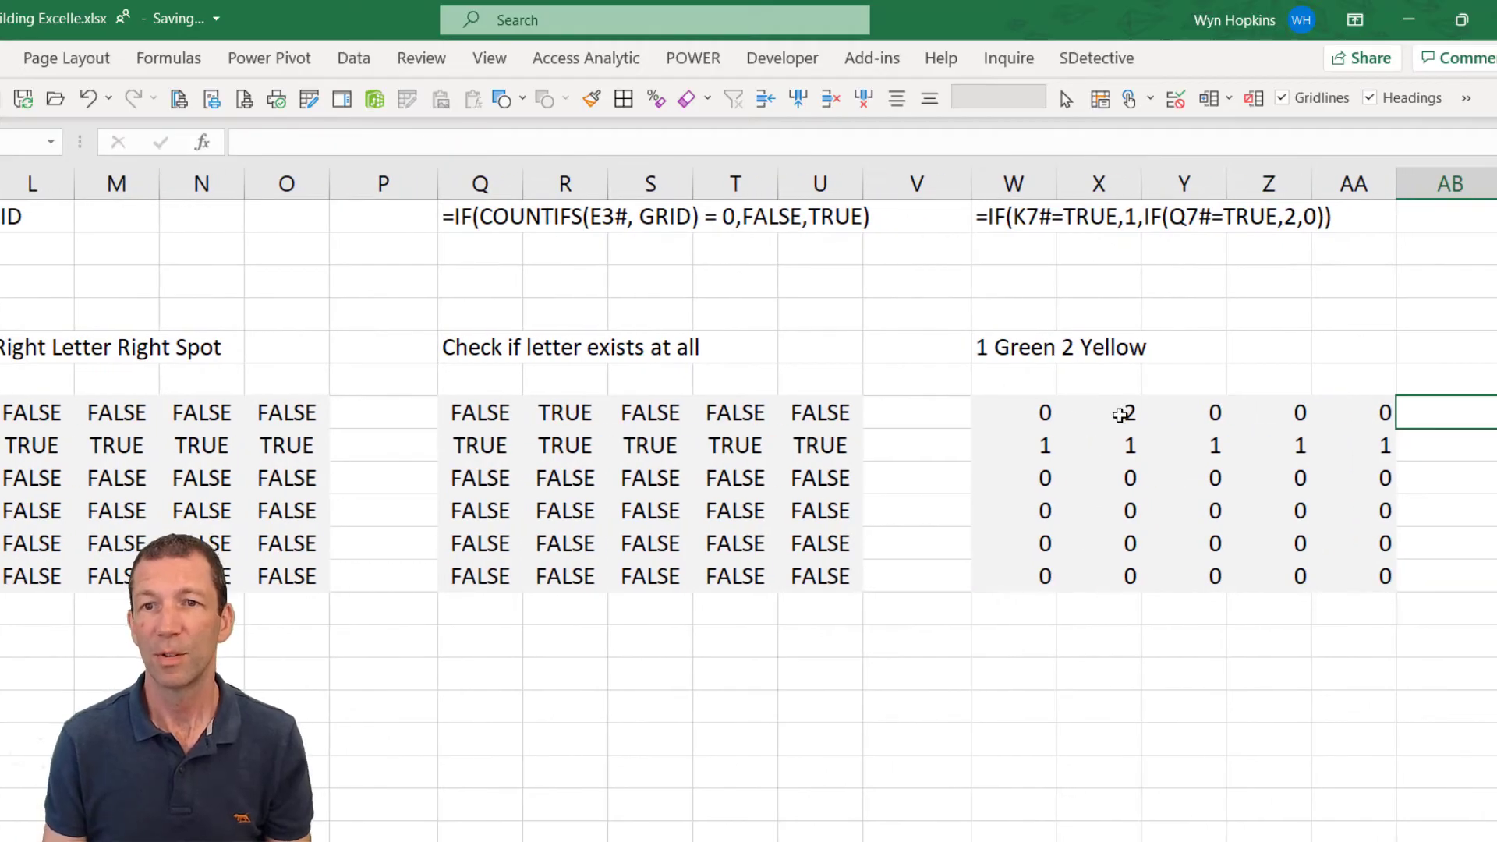
click(1108, 407)
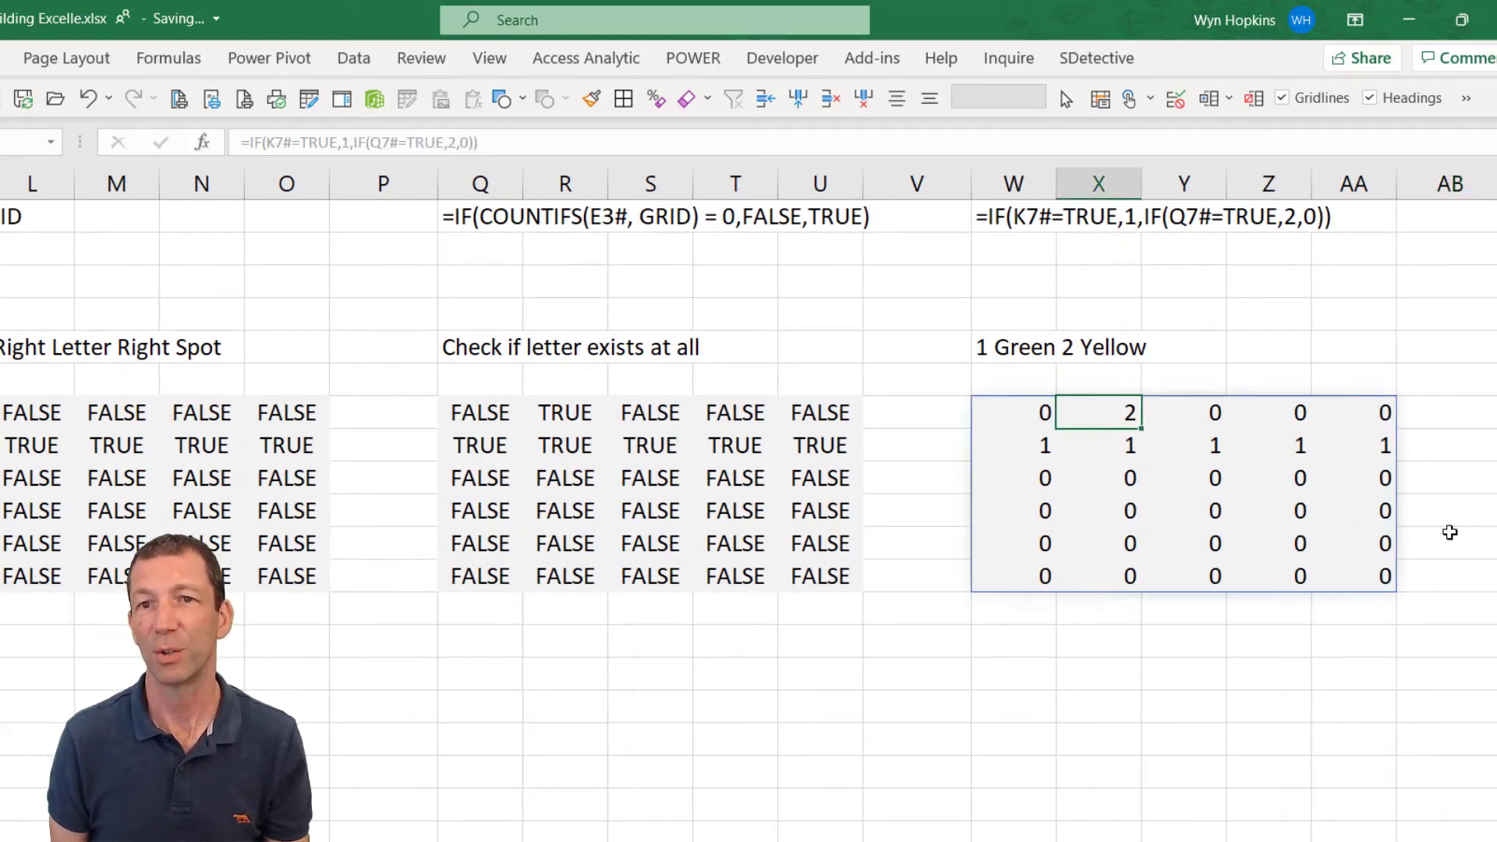
key(Left)
key(Left)
key(Left)
key(Left)
key(Left)
key(Left)
key(Left)
key(Left)
key(Left)
key(Left)
key(Left)
key(Left)
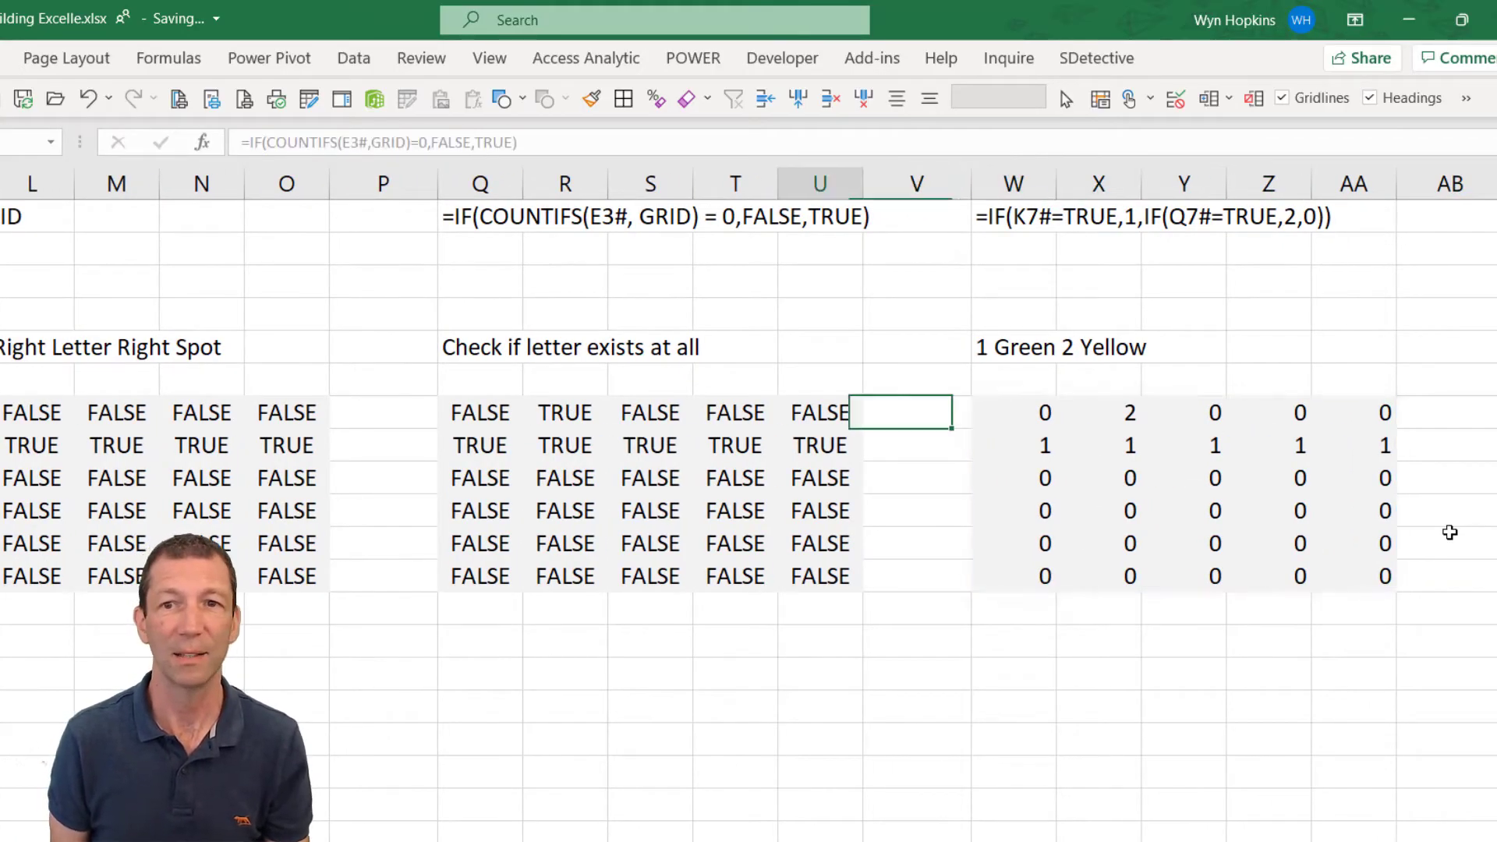
key(Left)
key(Left)
key(Left)
key(Left)
key(Left)
key(Left)
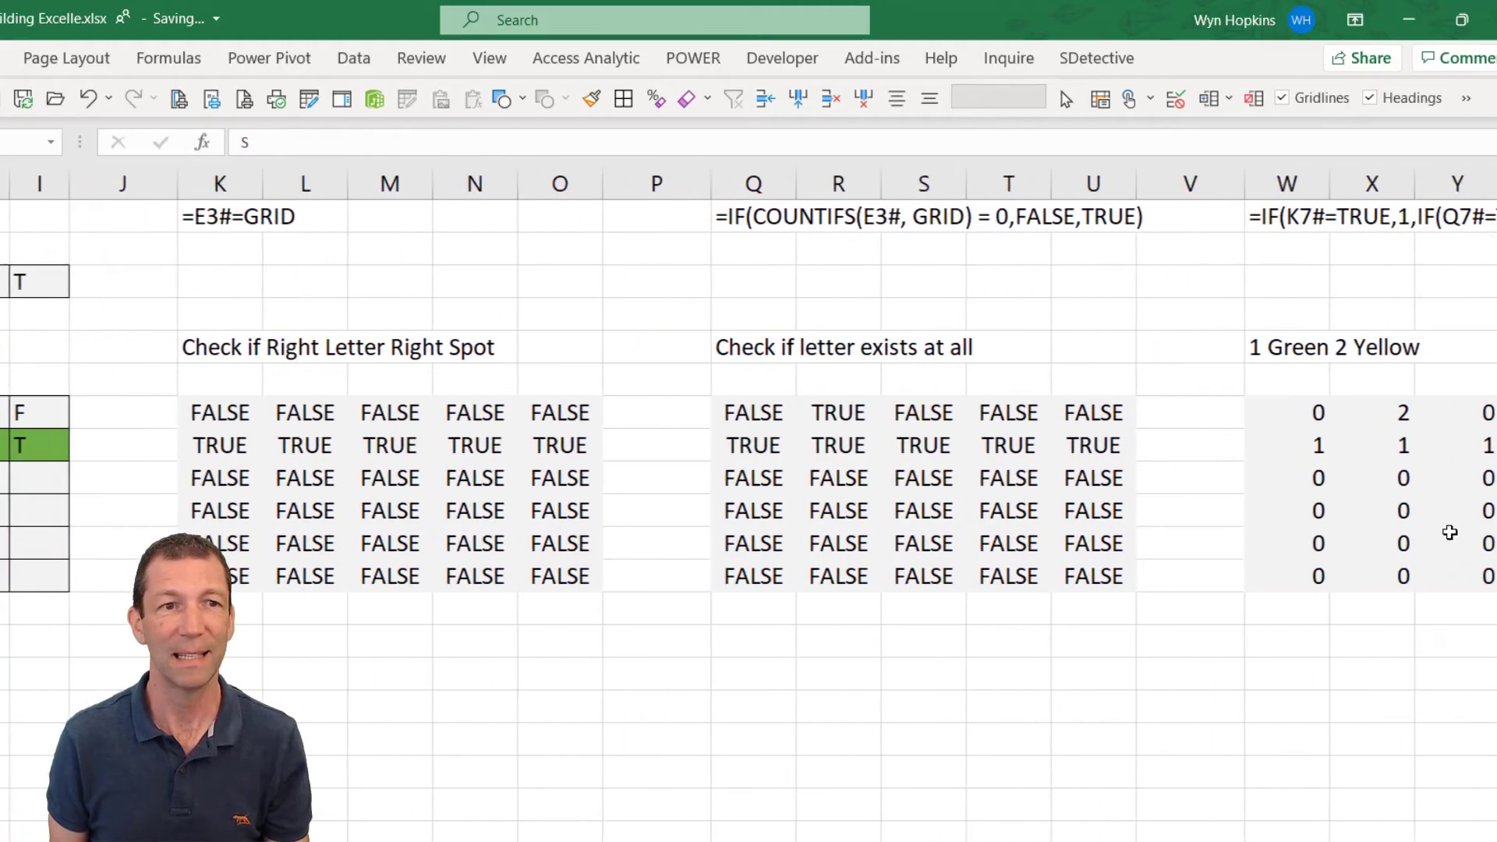
key(Left)
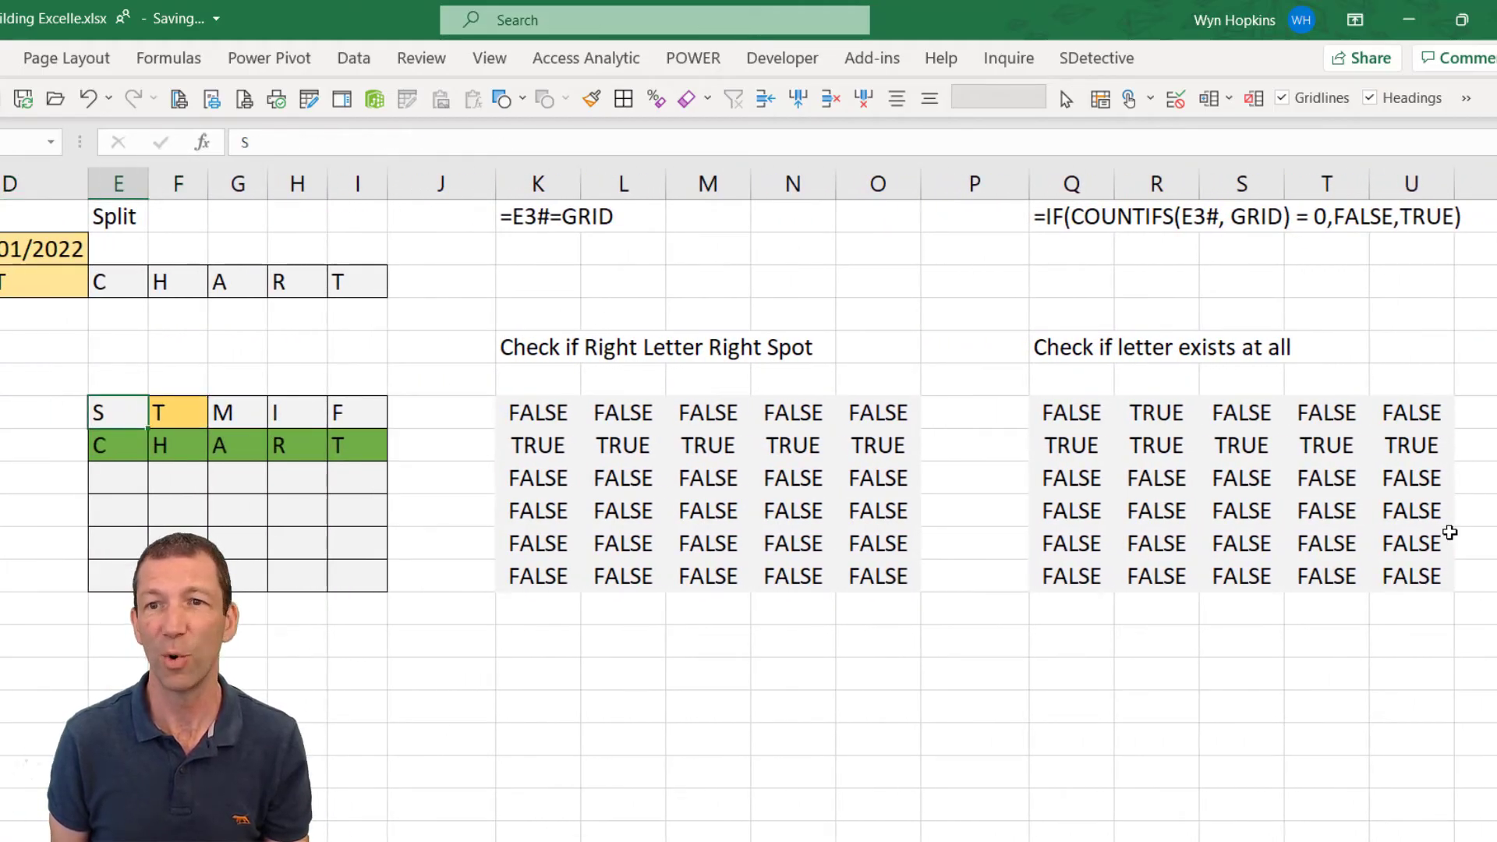
key(shift+Right)
key(shift+Right)
key(shift+Right)
key(shift+Right)
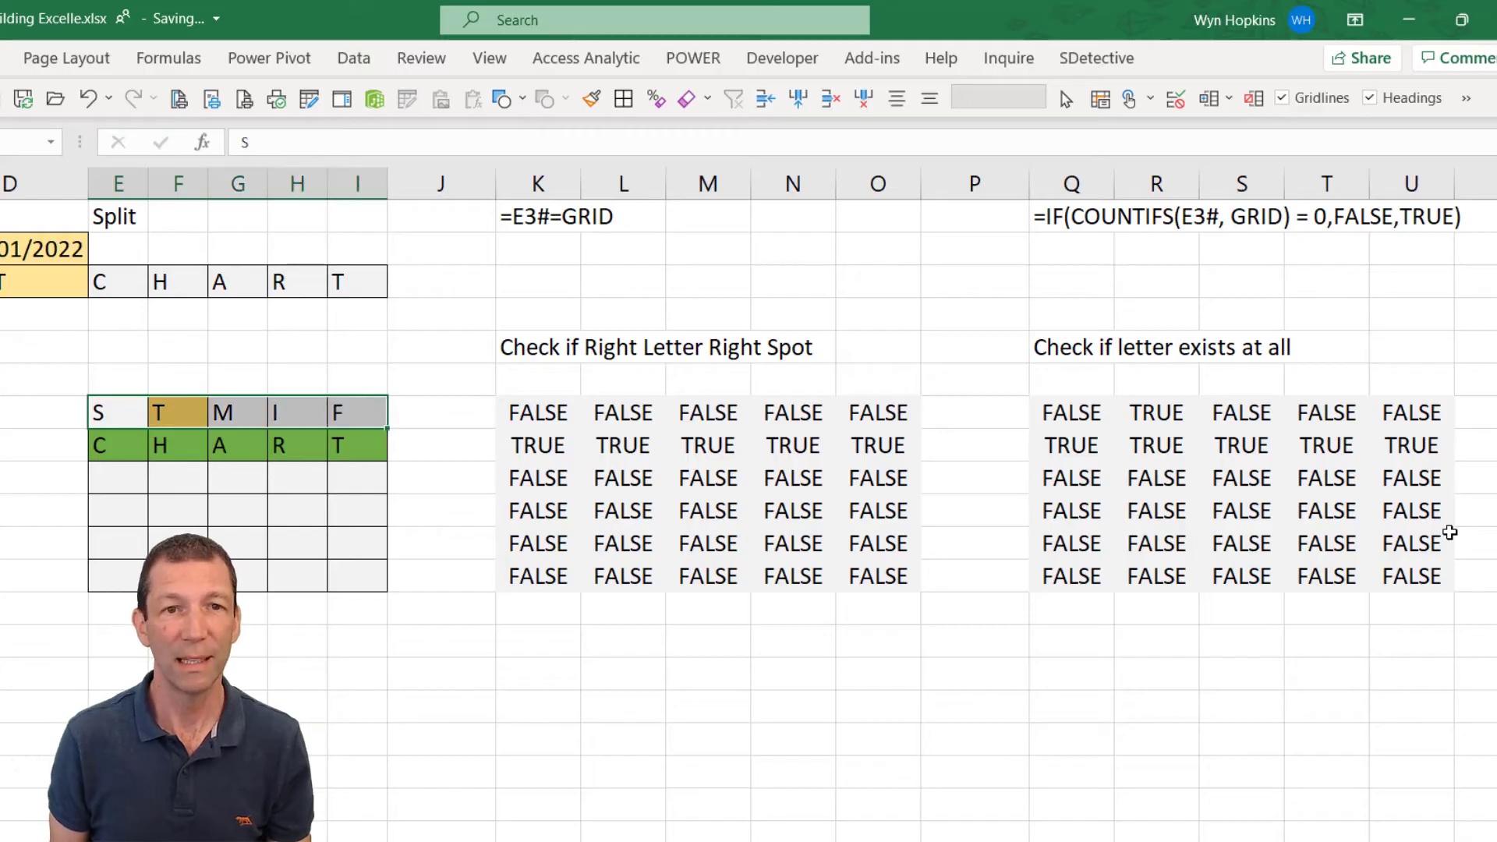
click(127, 414)
drag(127, 415, 373, 578)
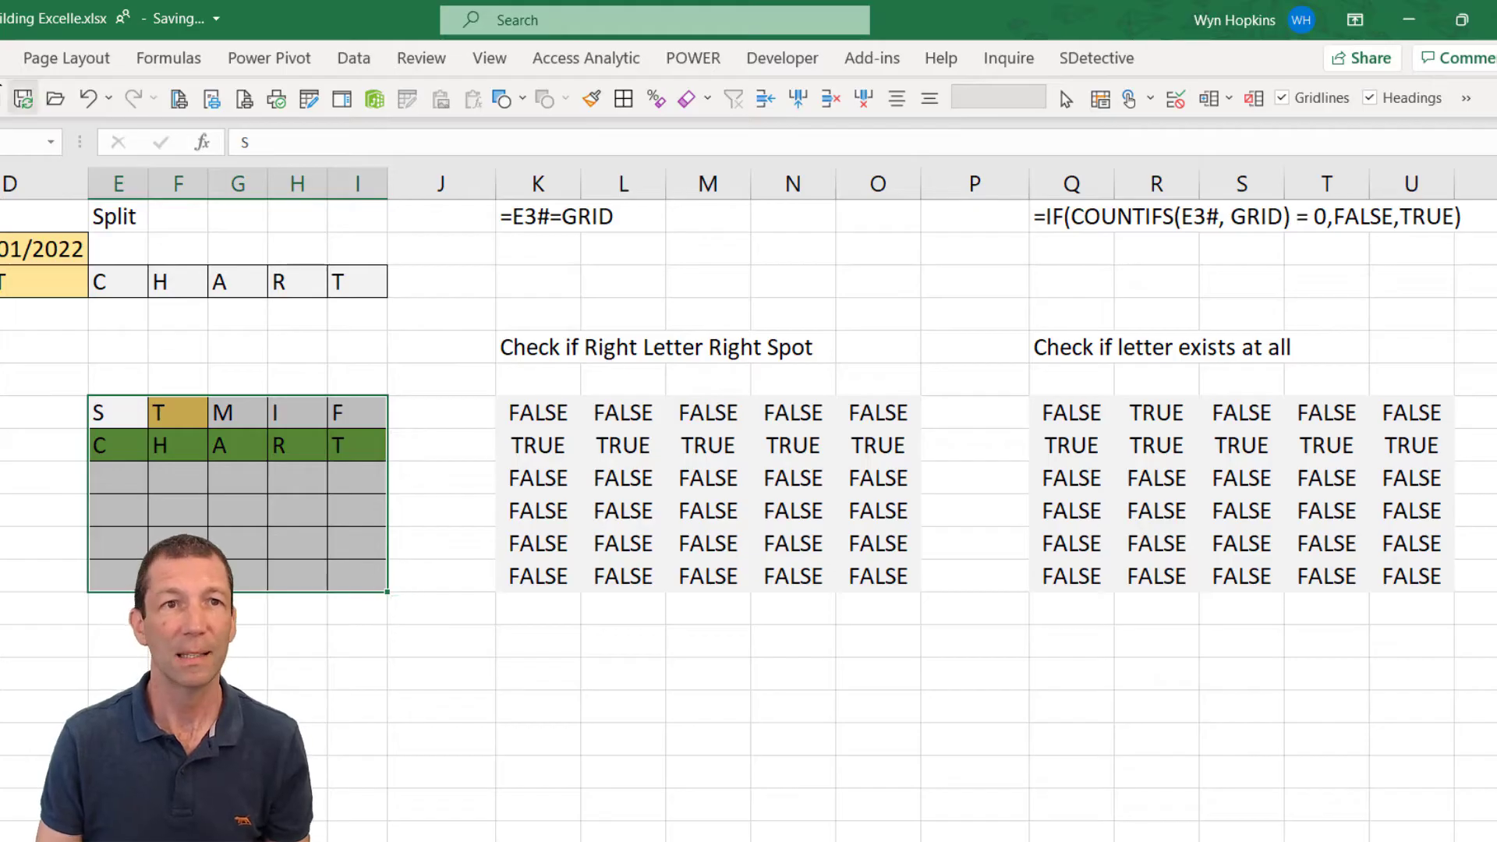
click(768, 124)
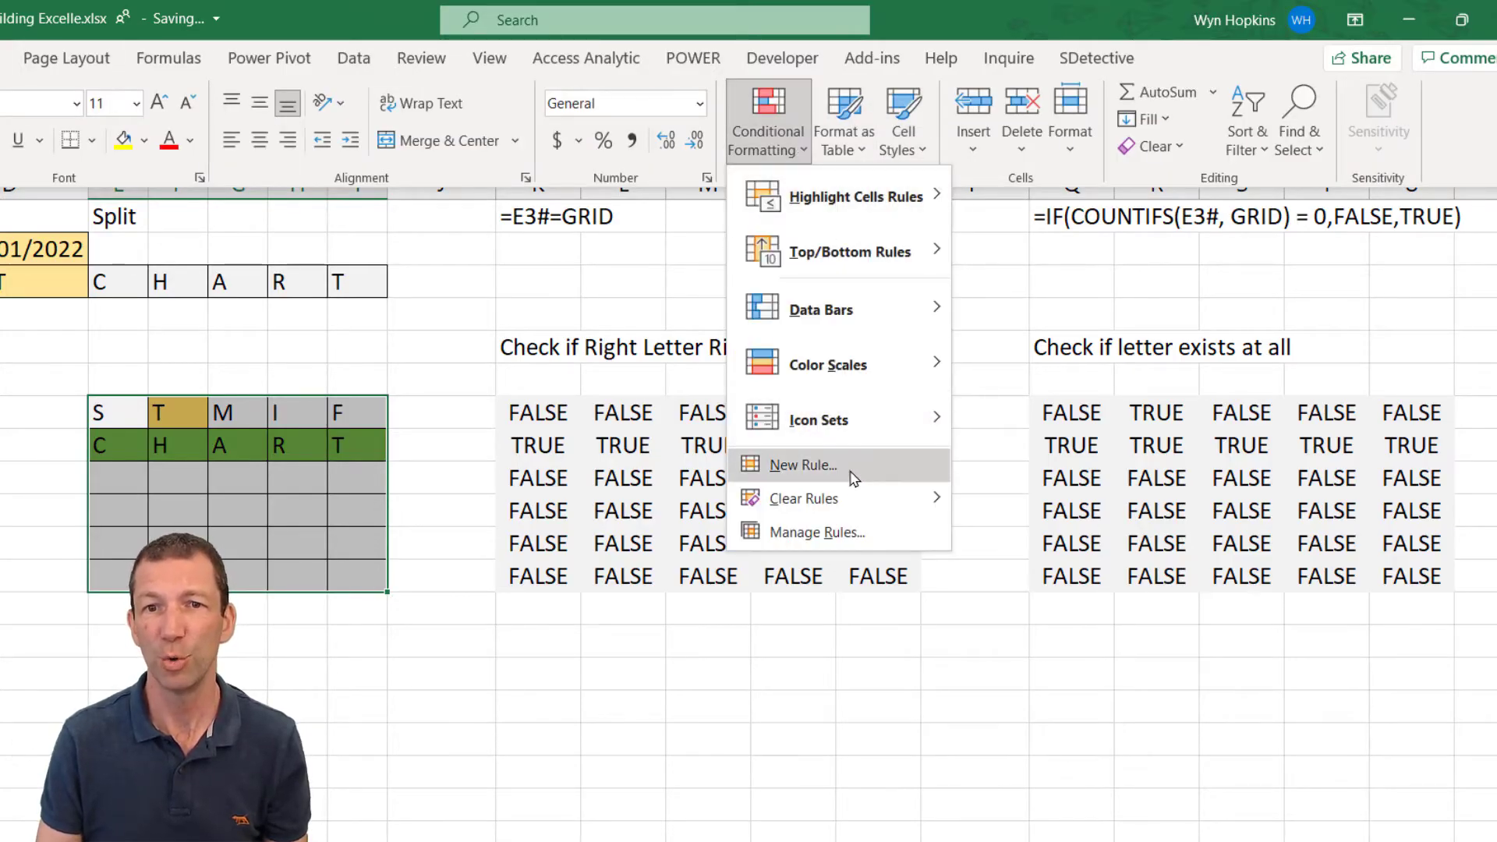
click(853, 471)
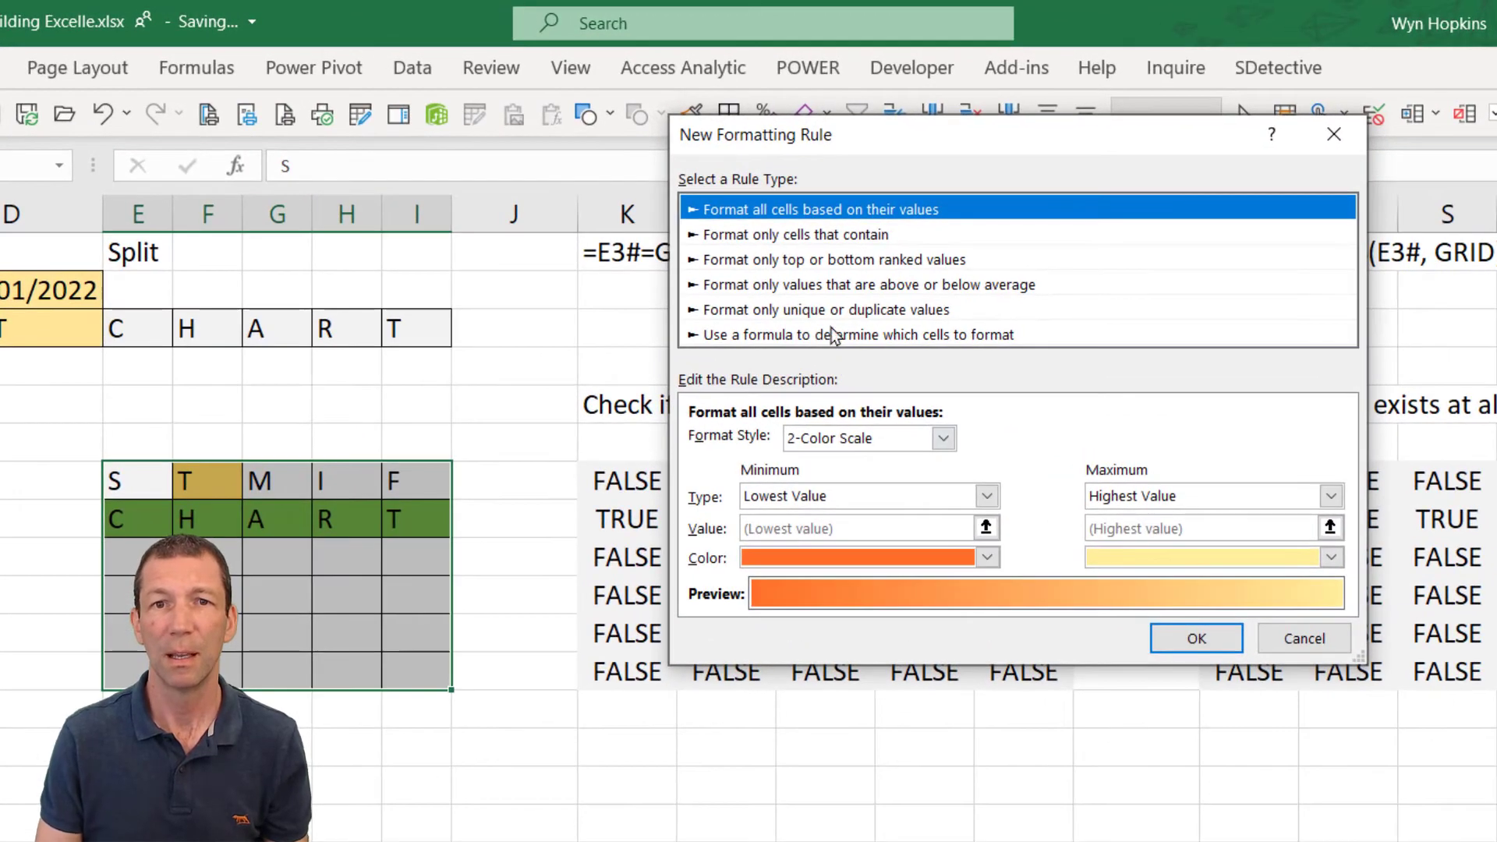
click(834, 335)
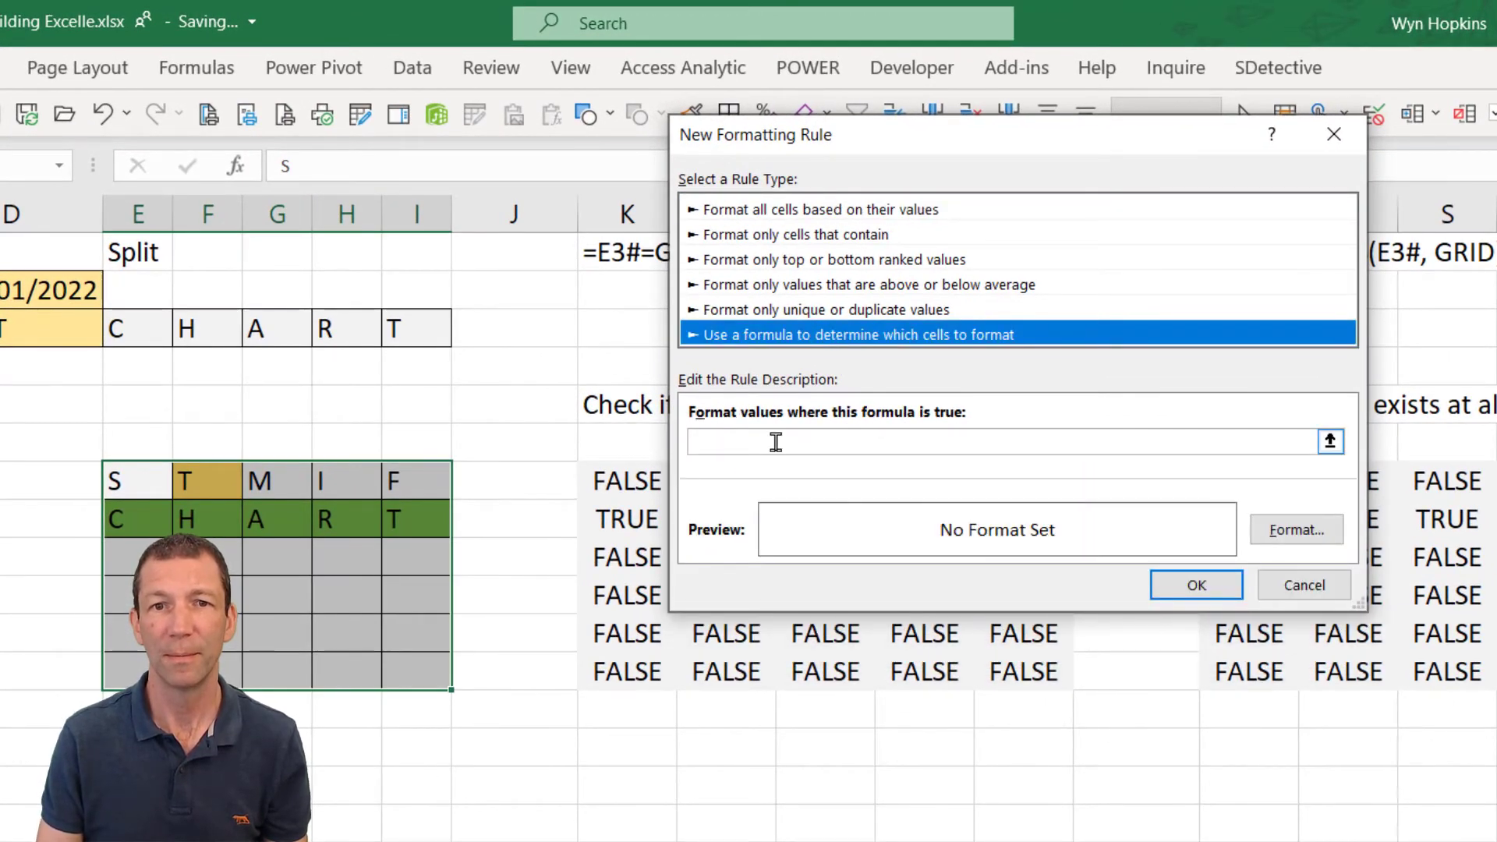
click(775, 442)
text(=)
scroll(1420, 493, right, 4)
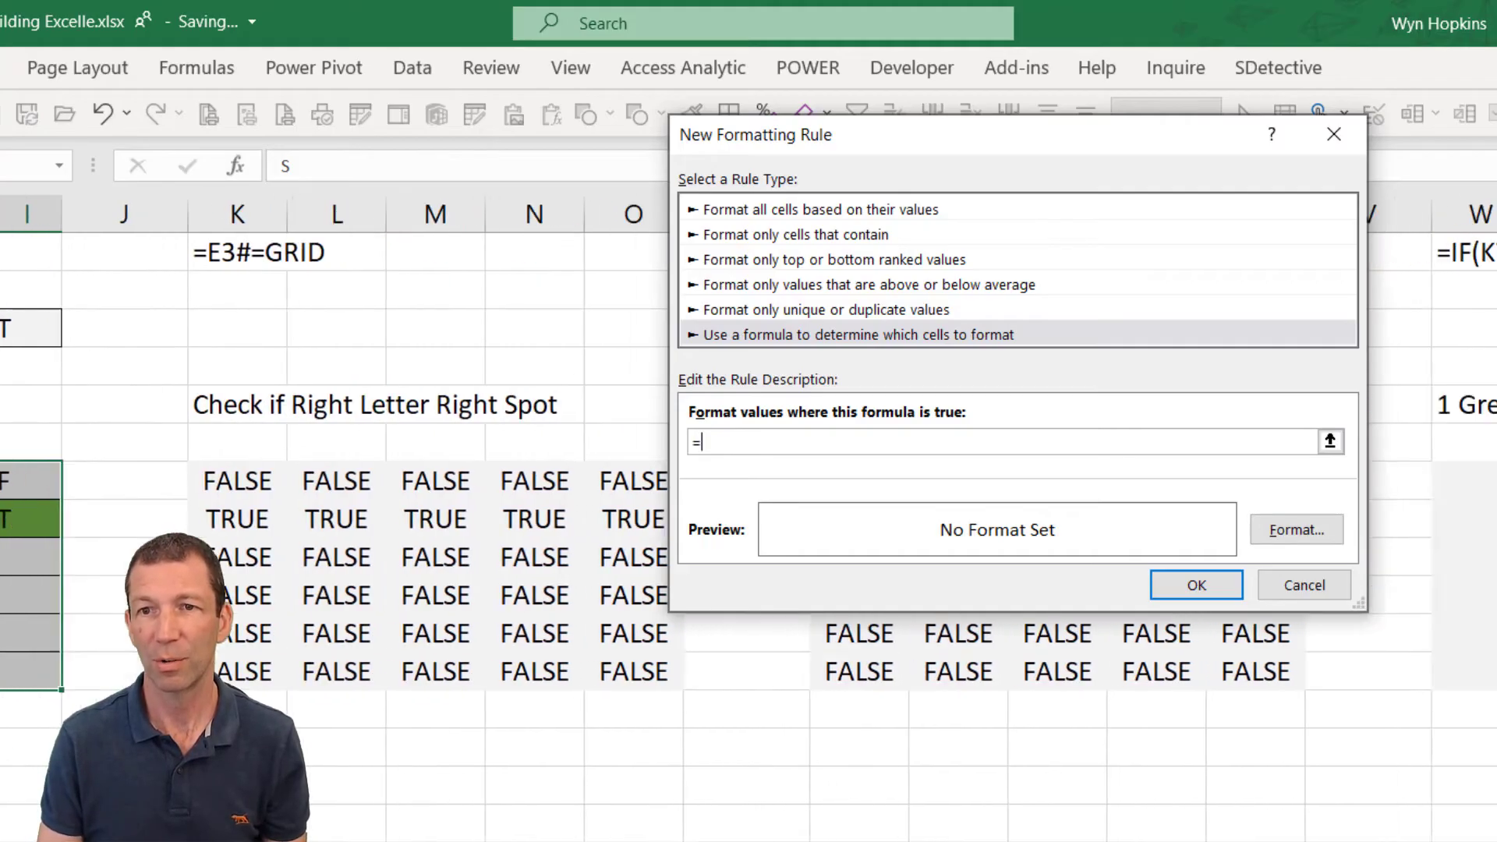
click(1420, 493)
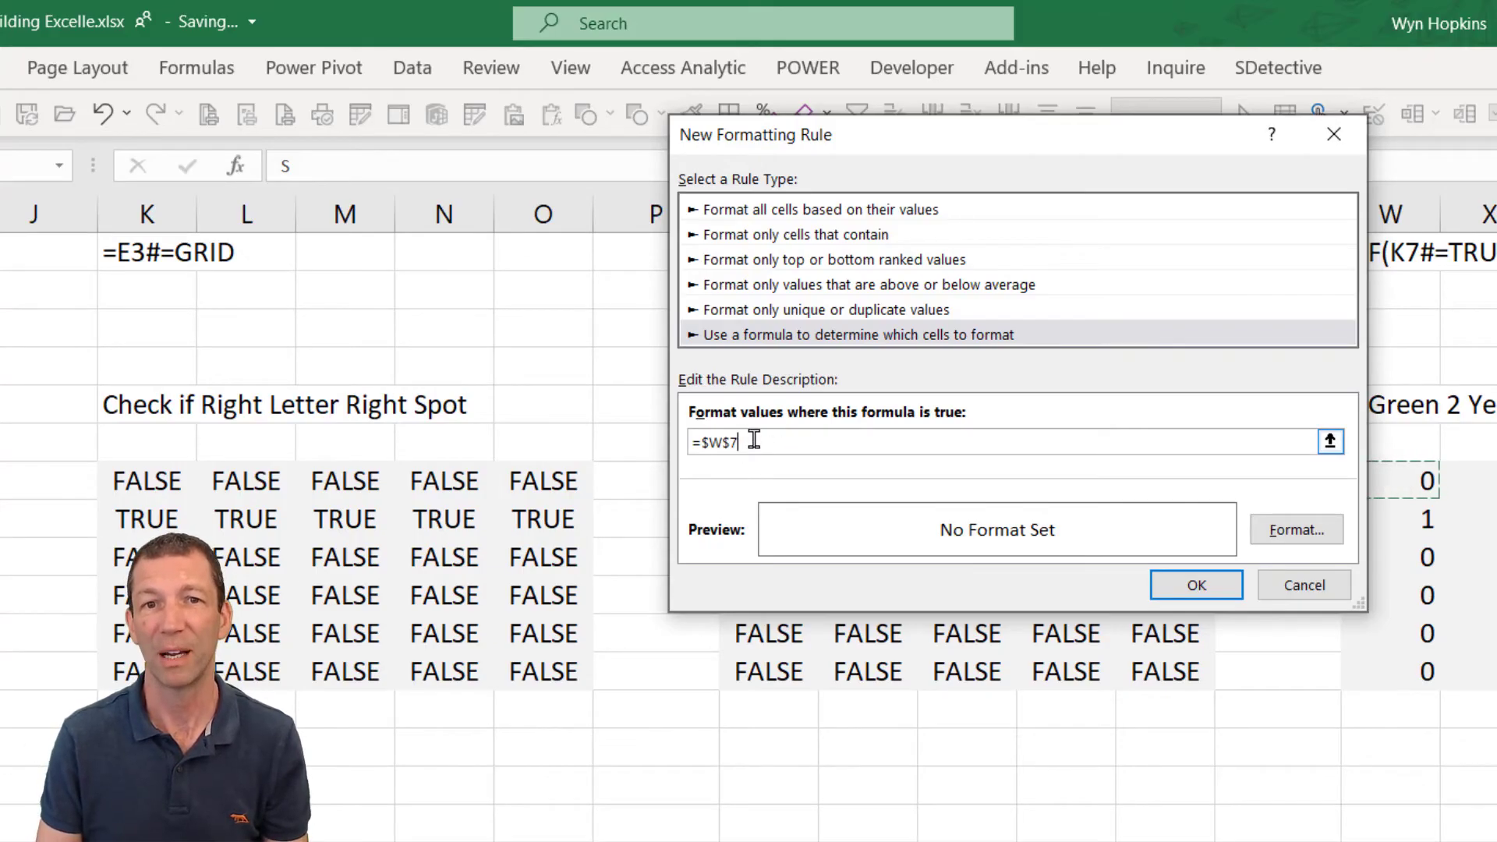
key(F4)
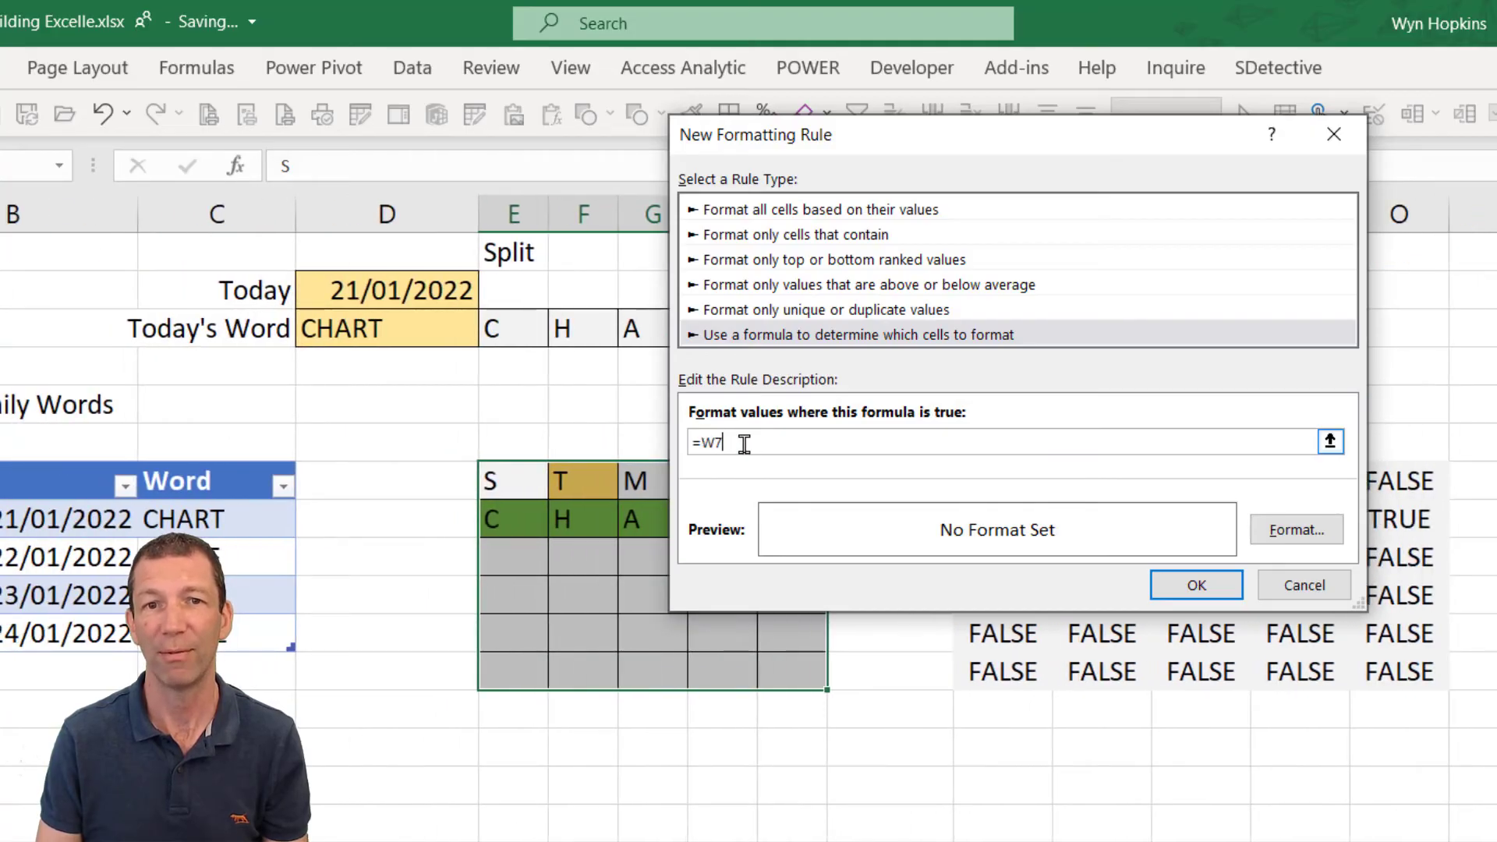
key(F4)
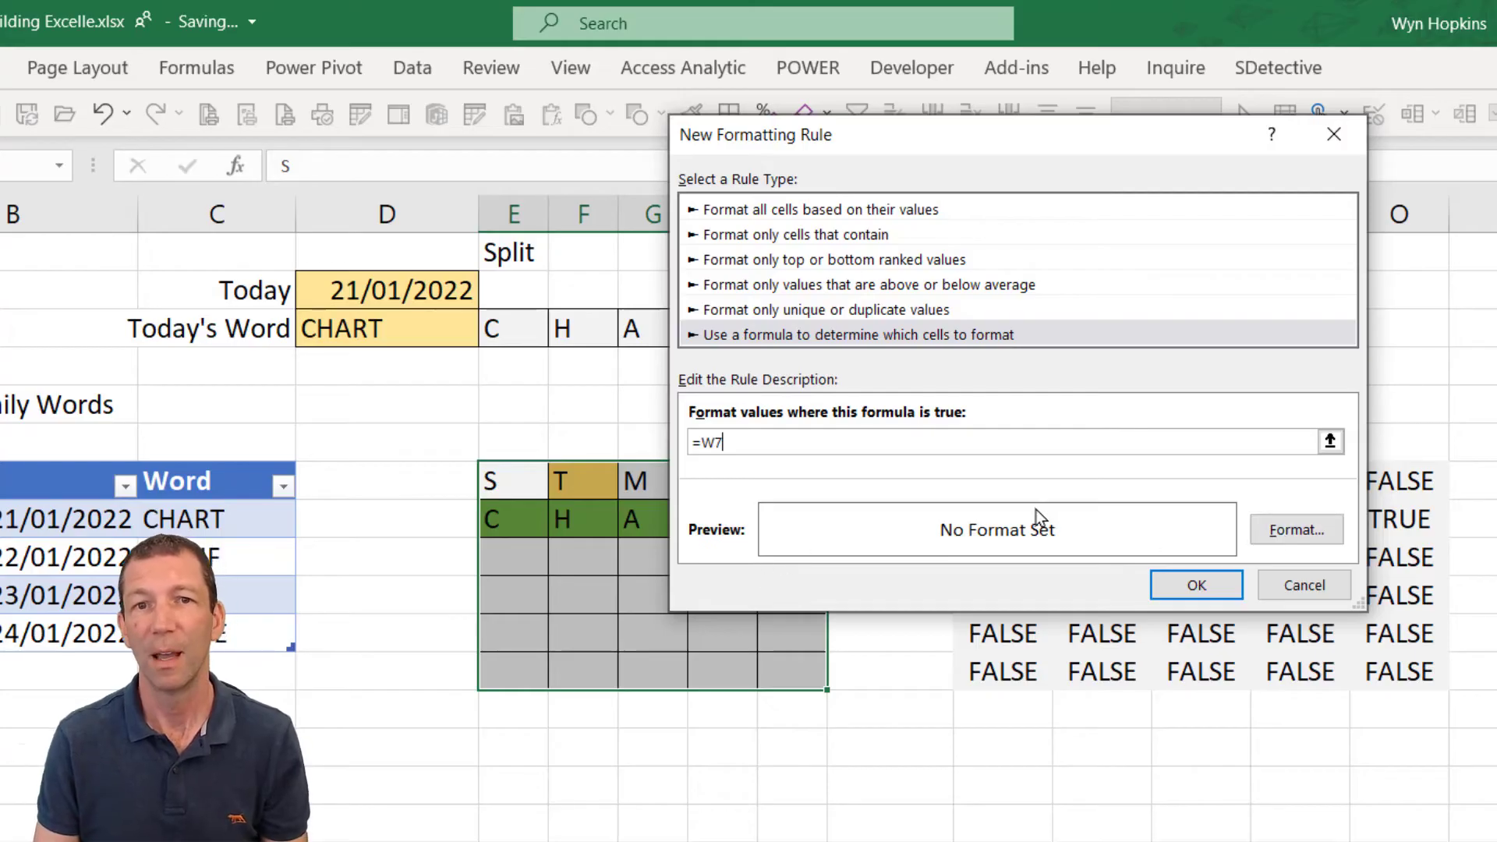
click(1295, 530)
key(Escape)
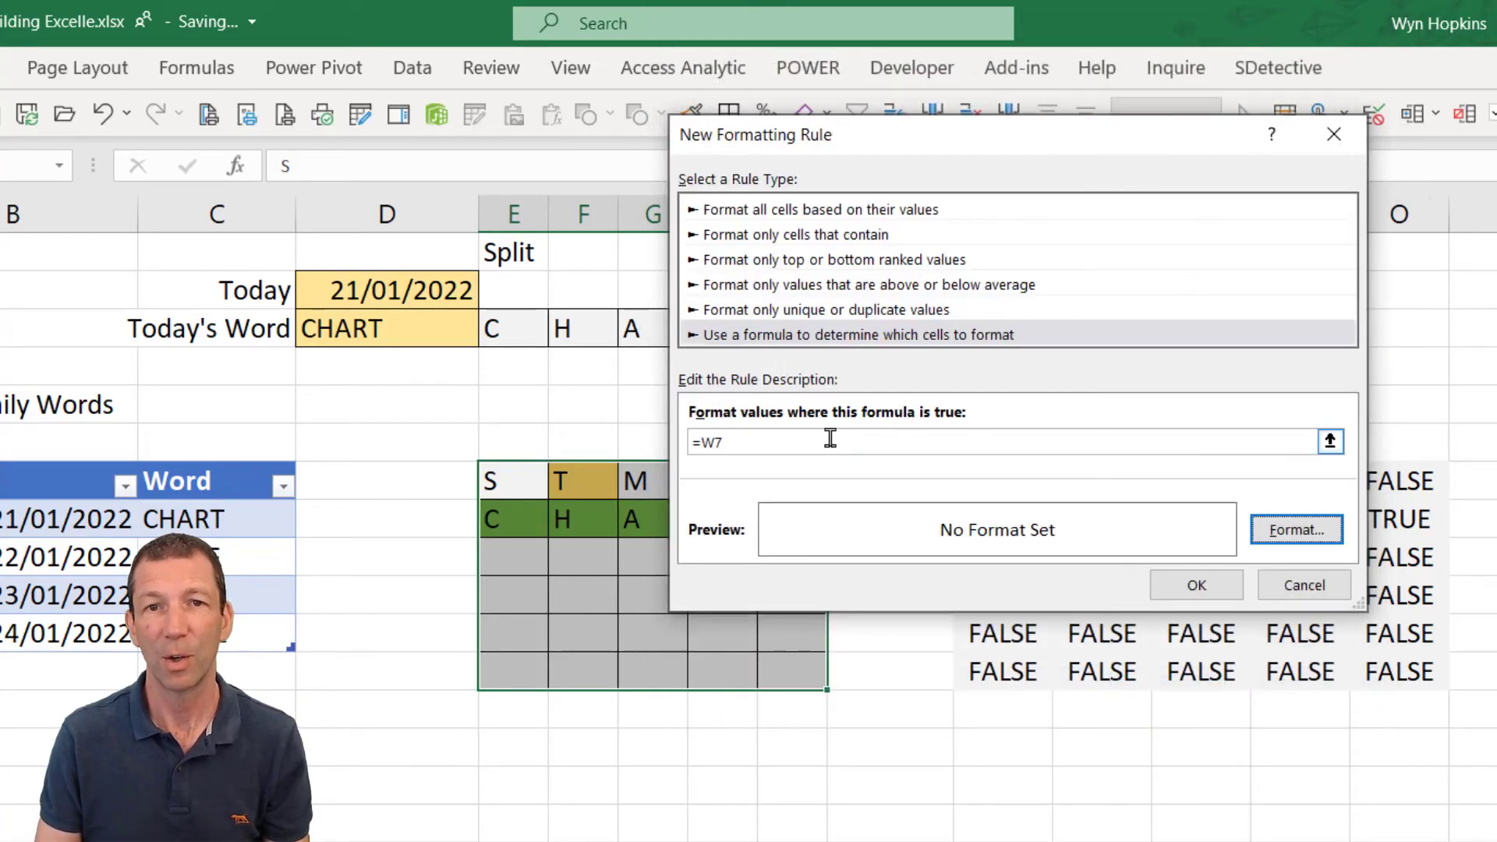
click(834, 443)
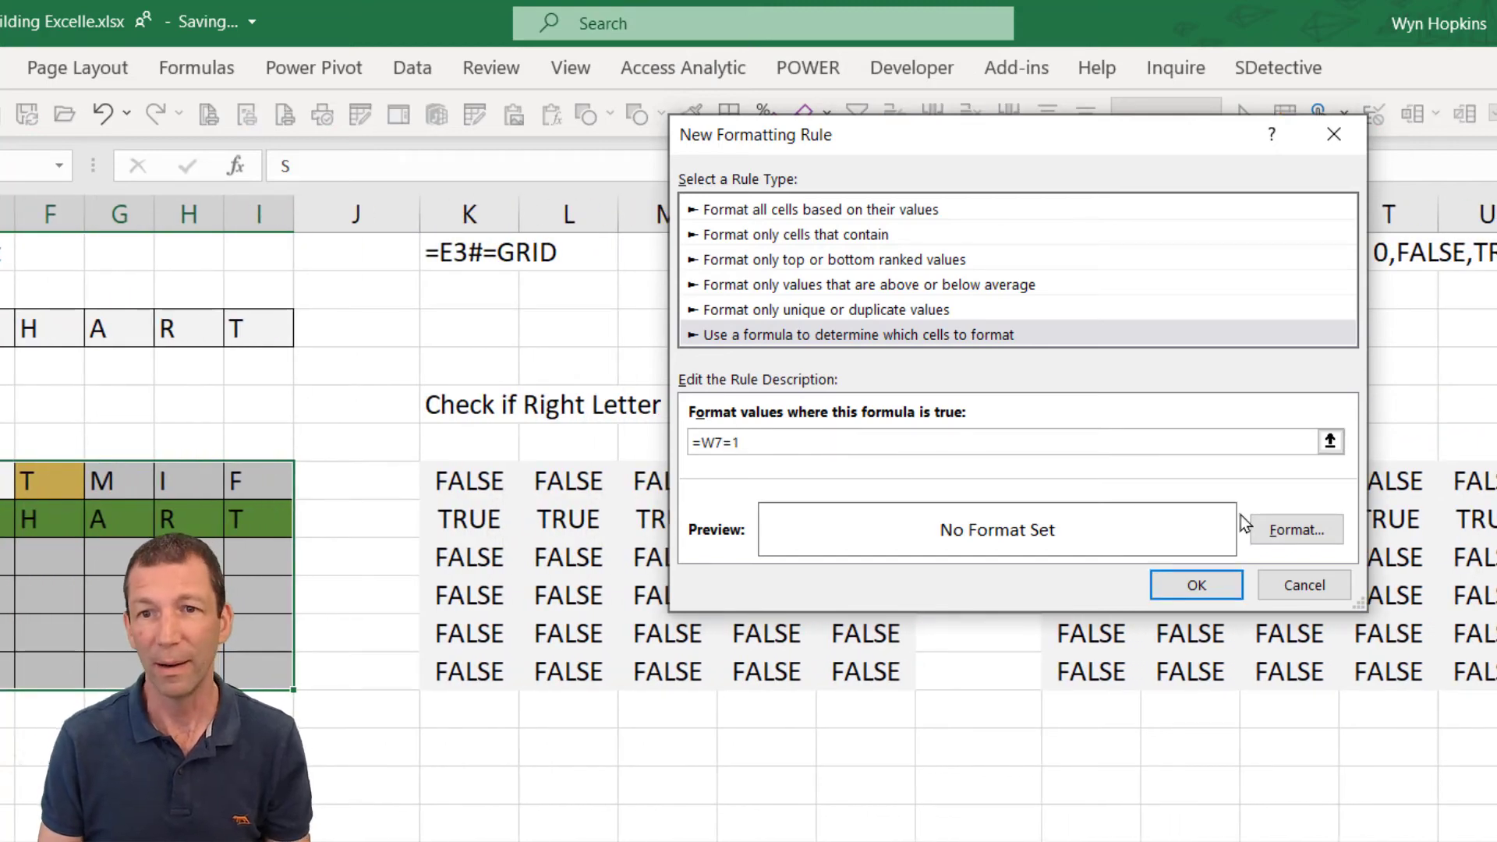
click(1294, 531)
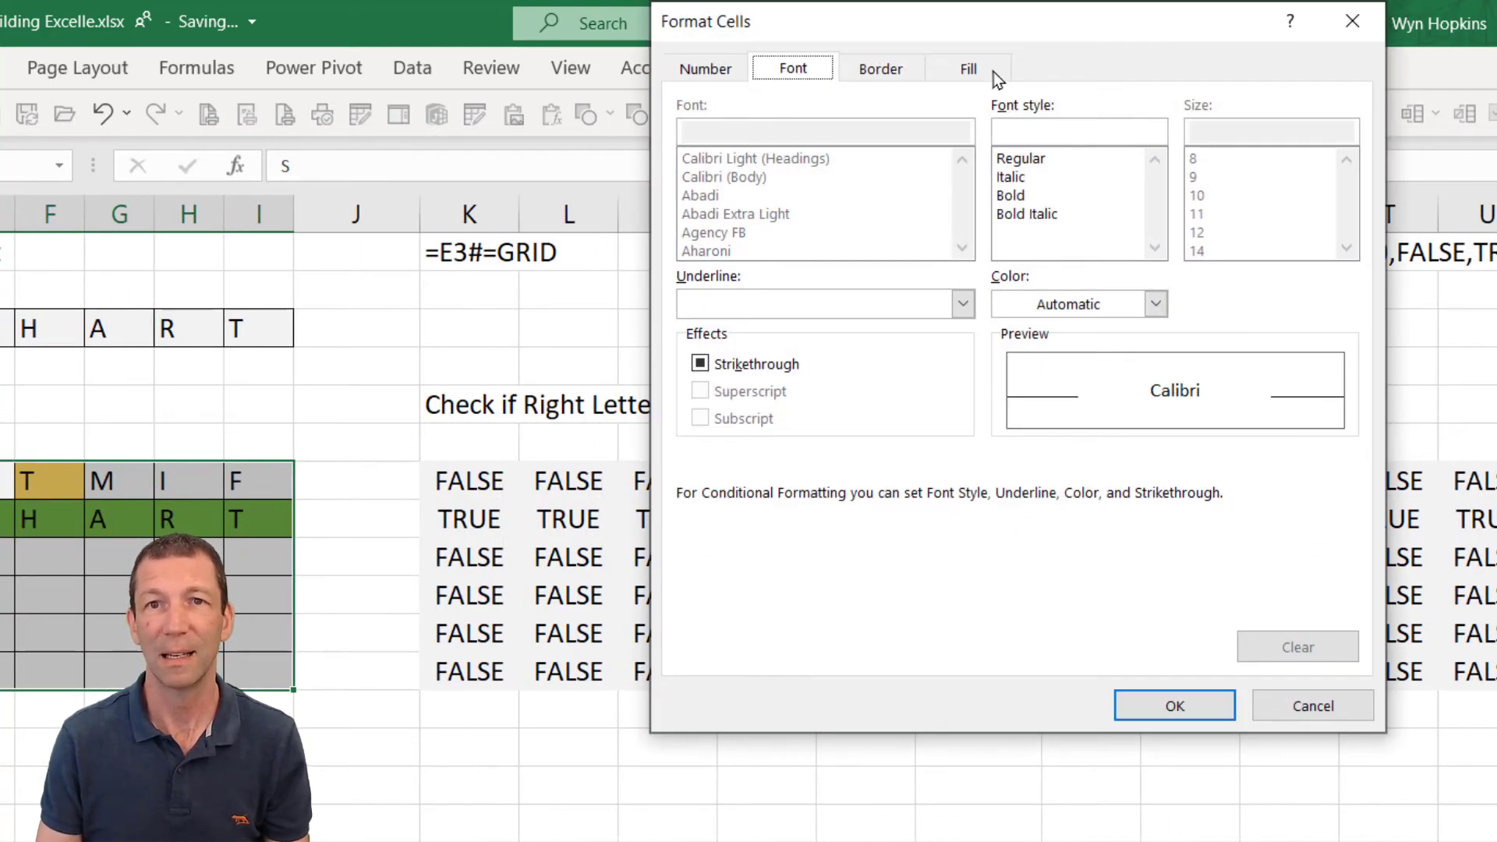
click(994, 71)
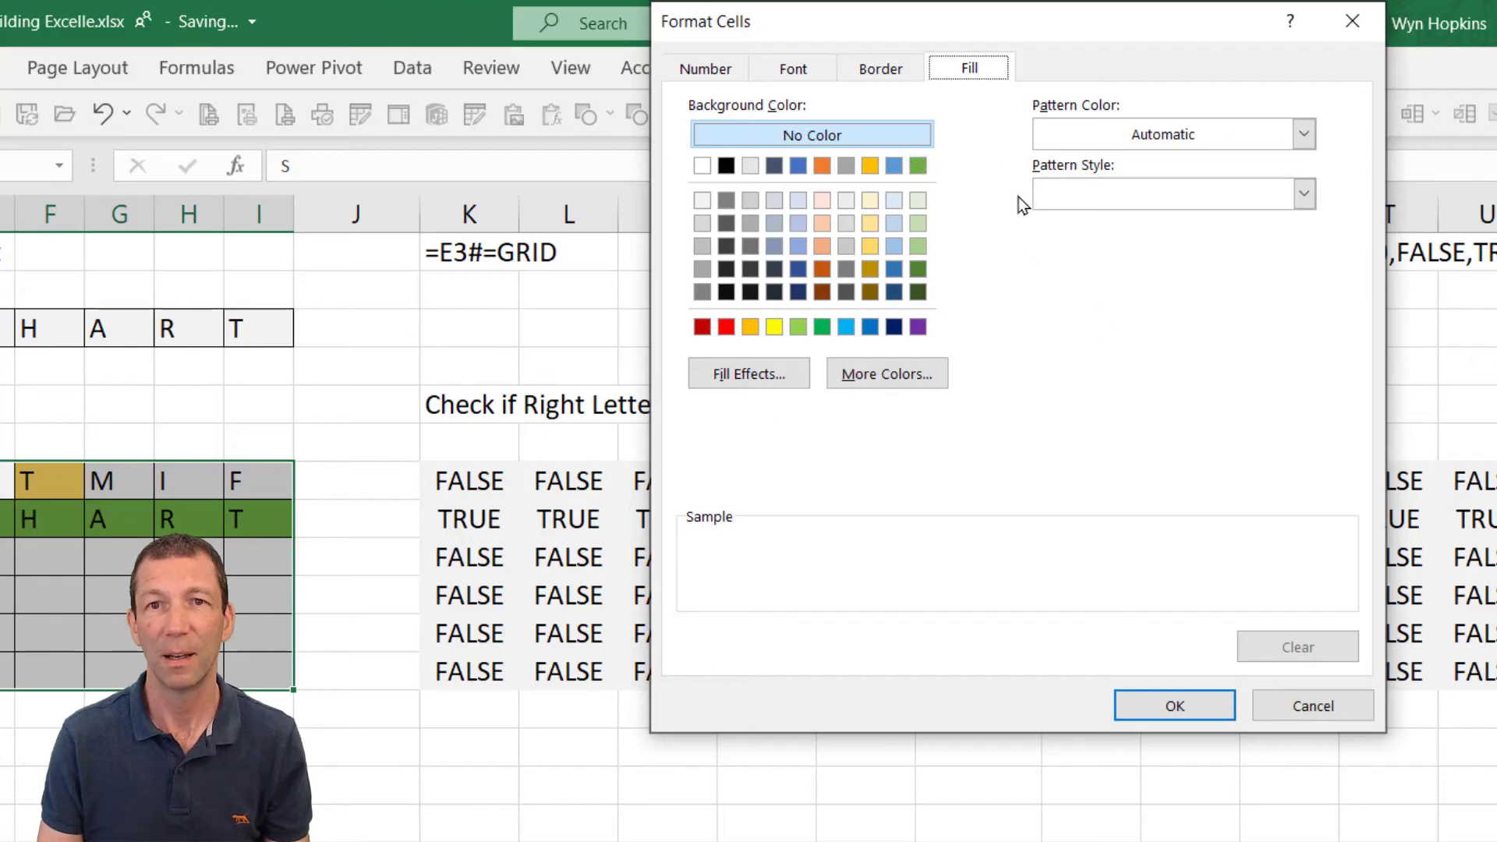
key(Escape)
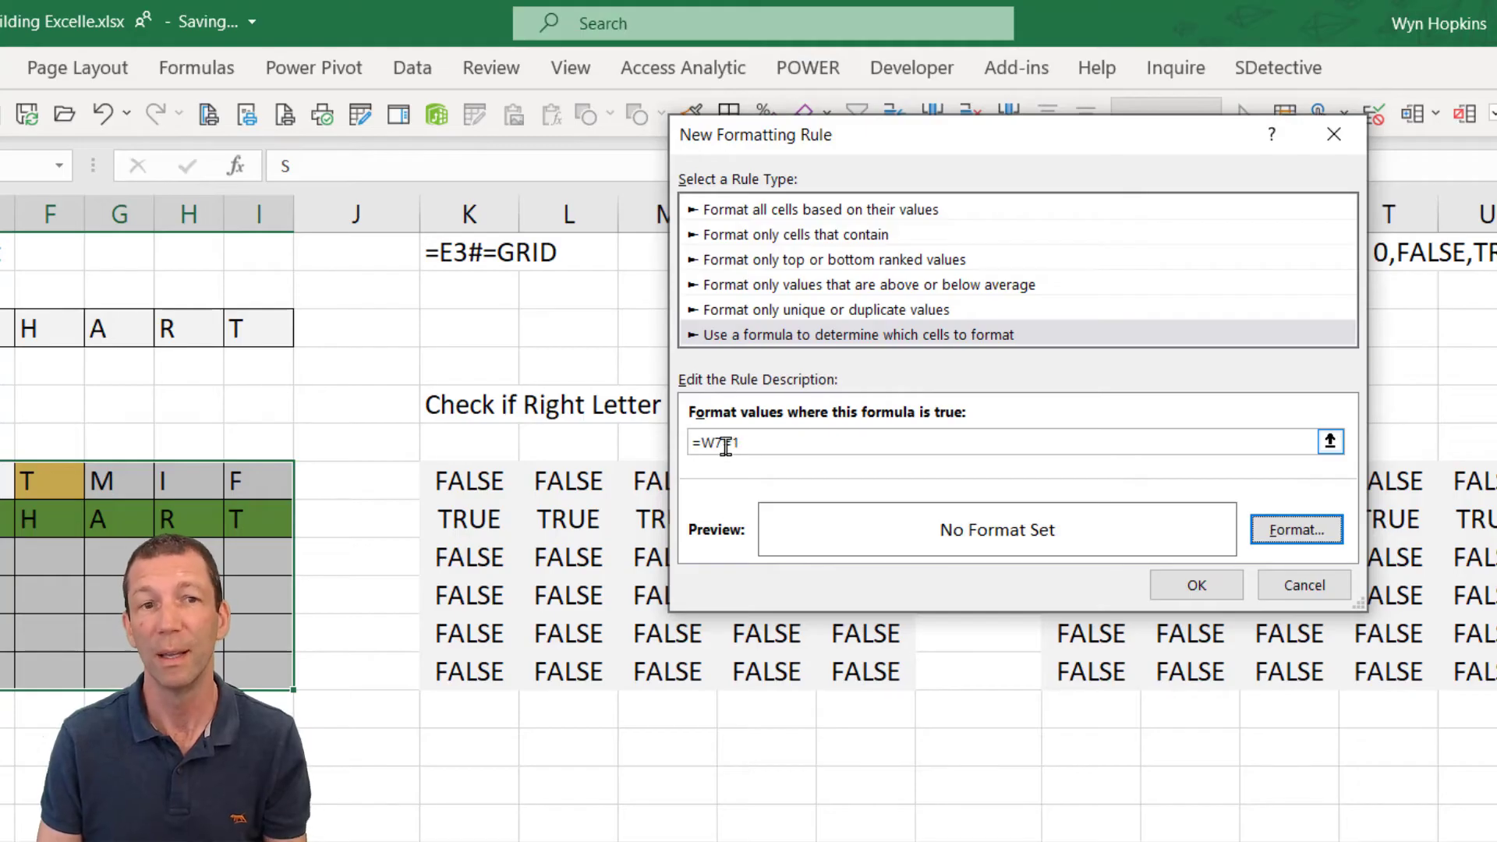
key(Escape)
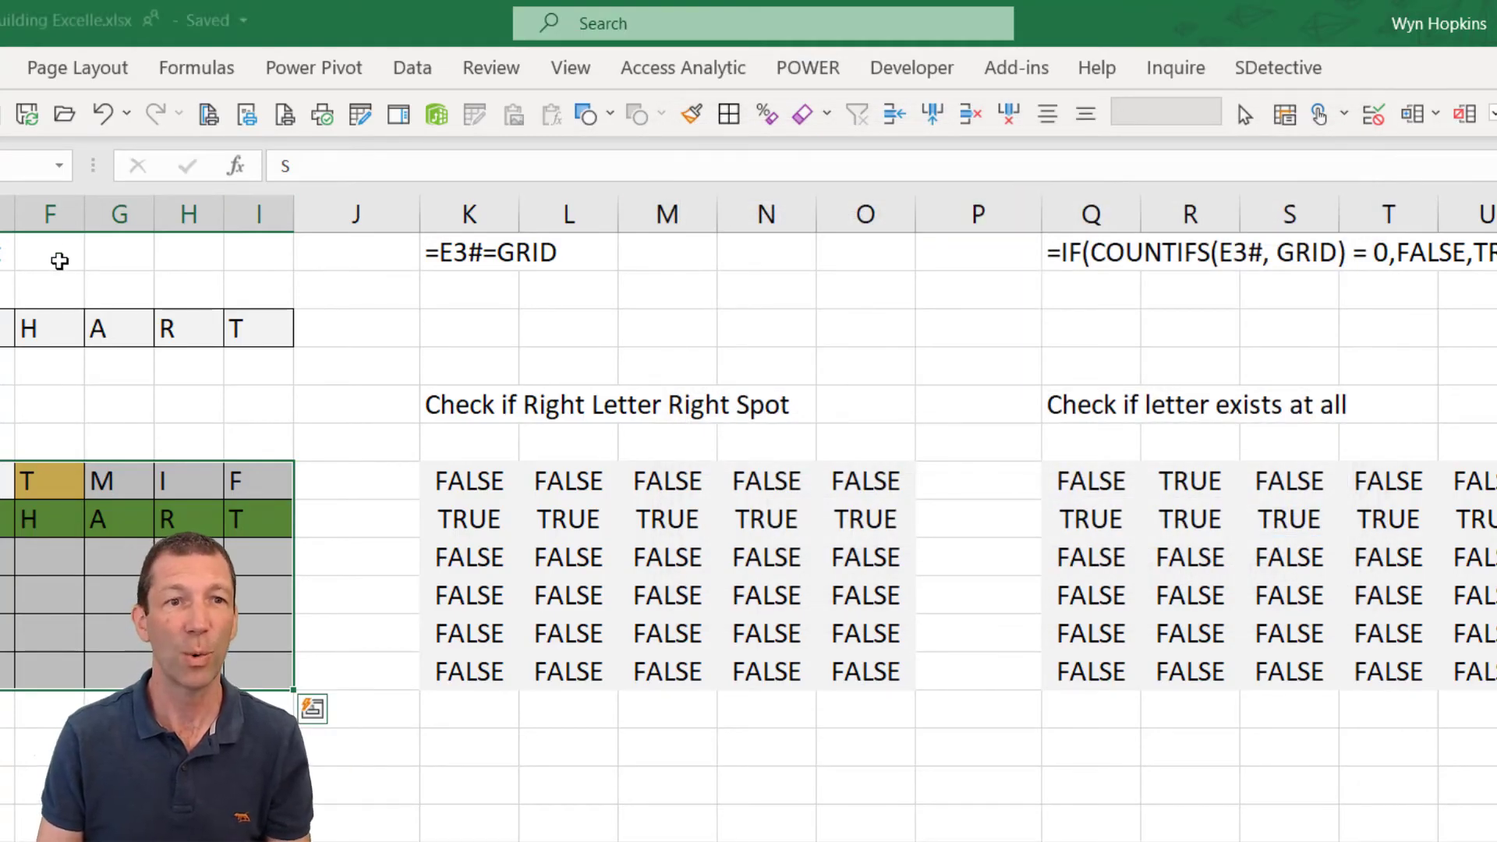
click(3, 68)
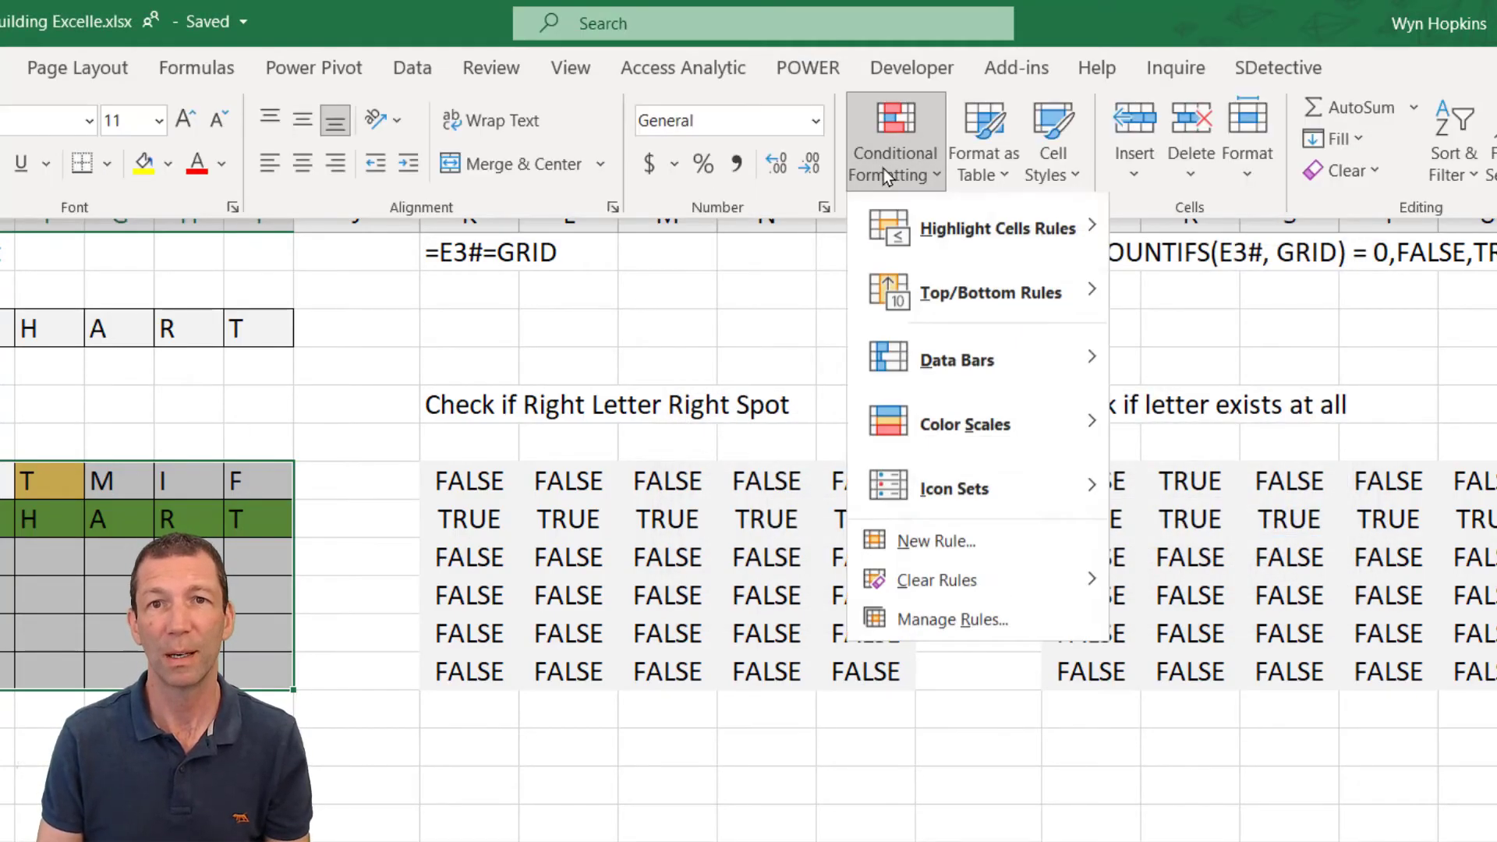
click(959, 622)
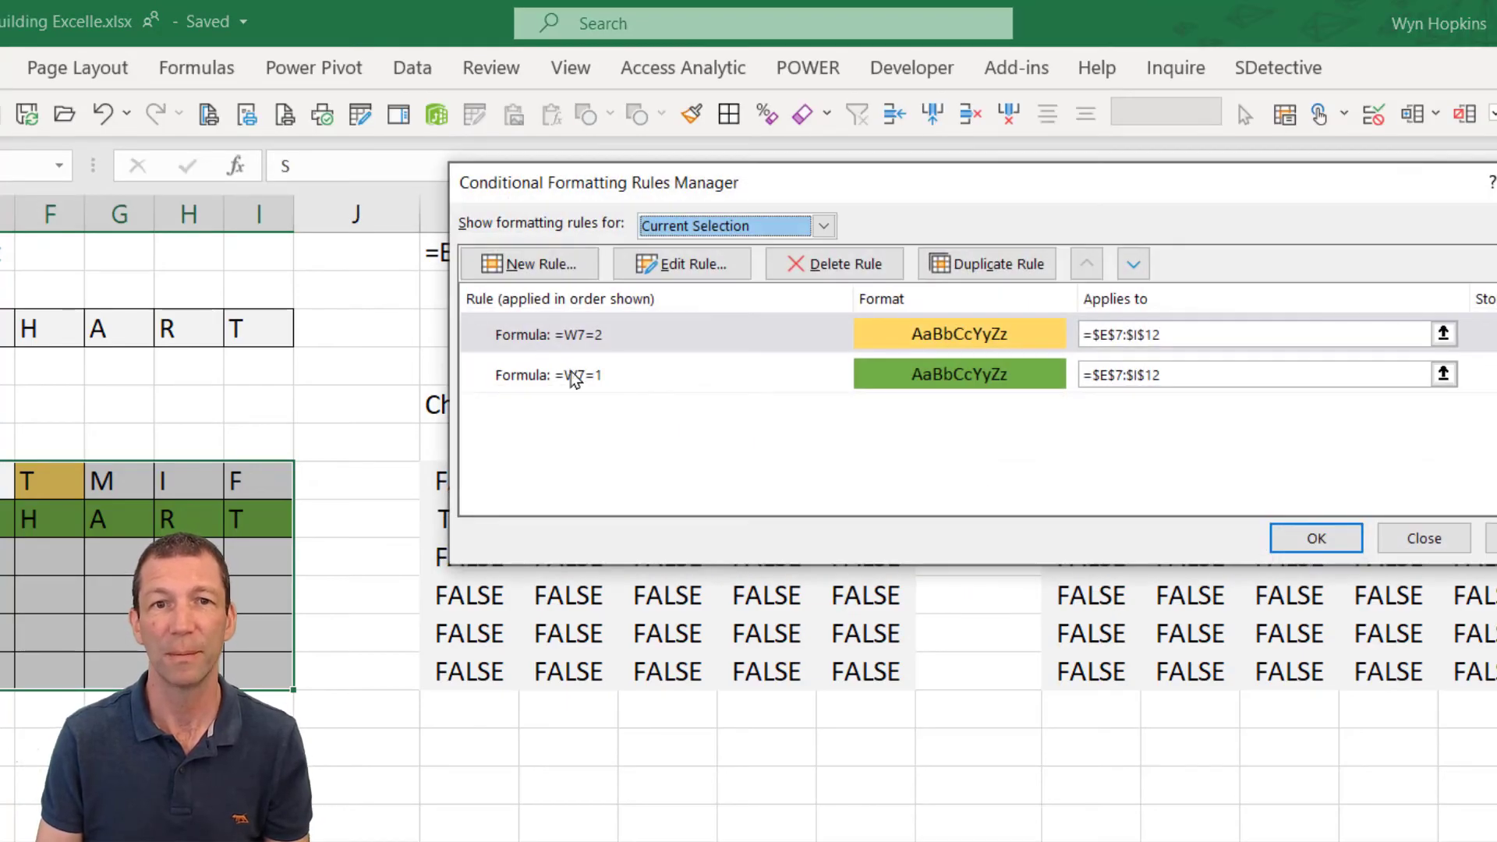
click(622, 386)
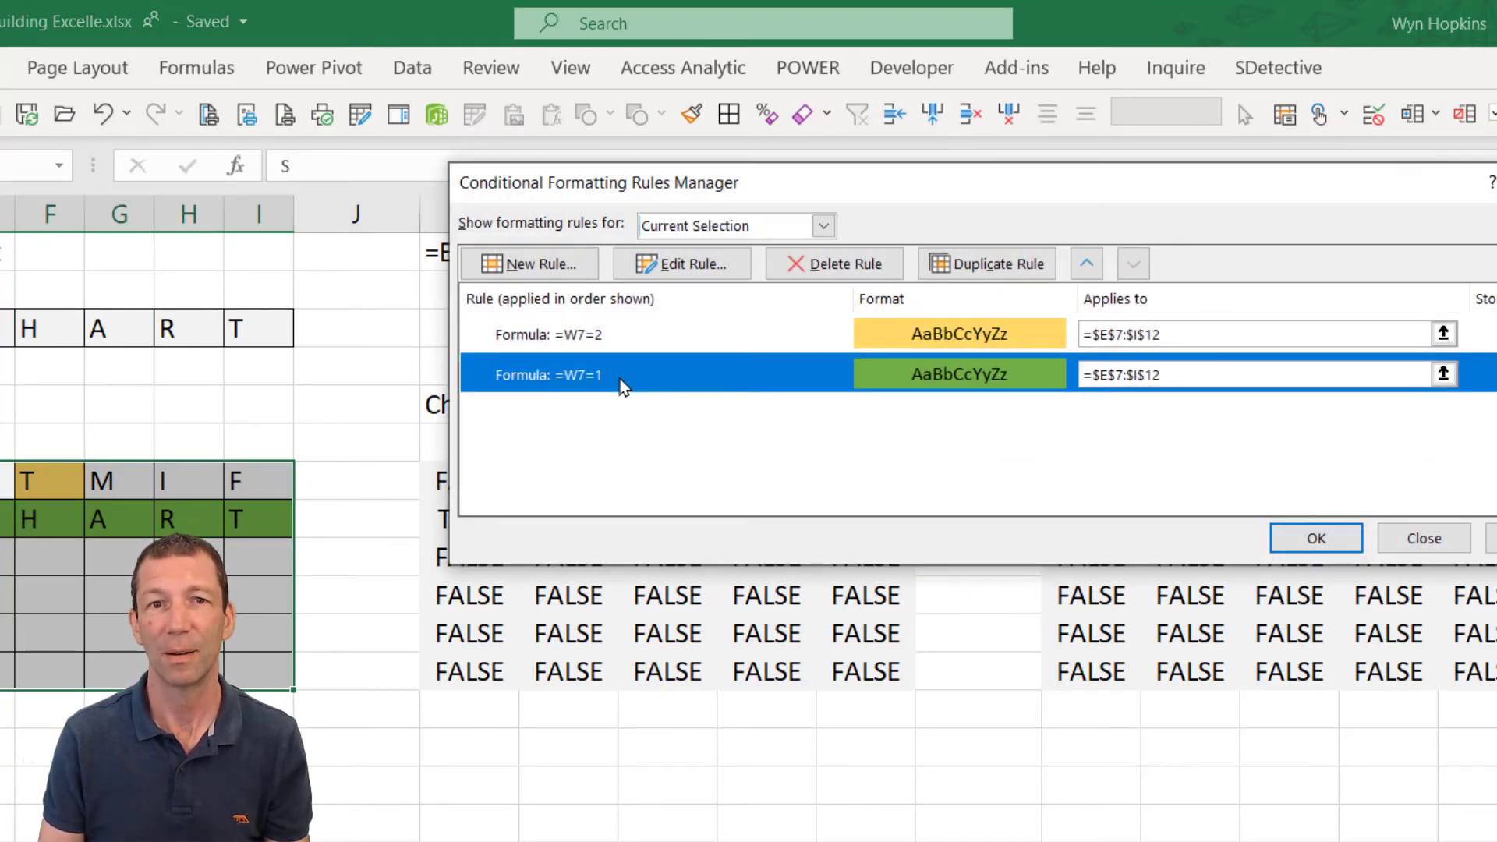
click(618, 331)
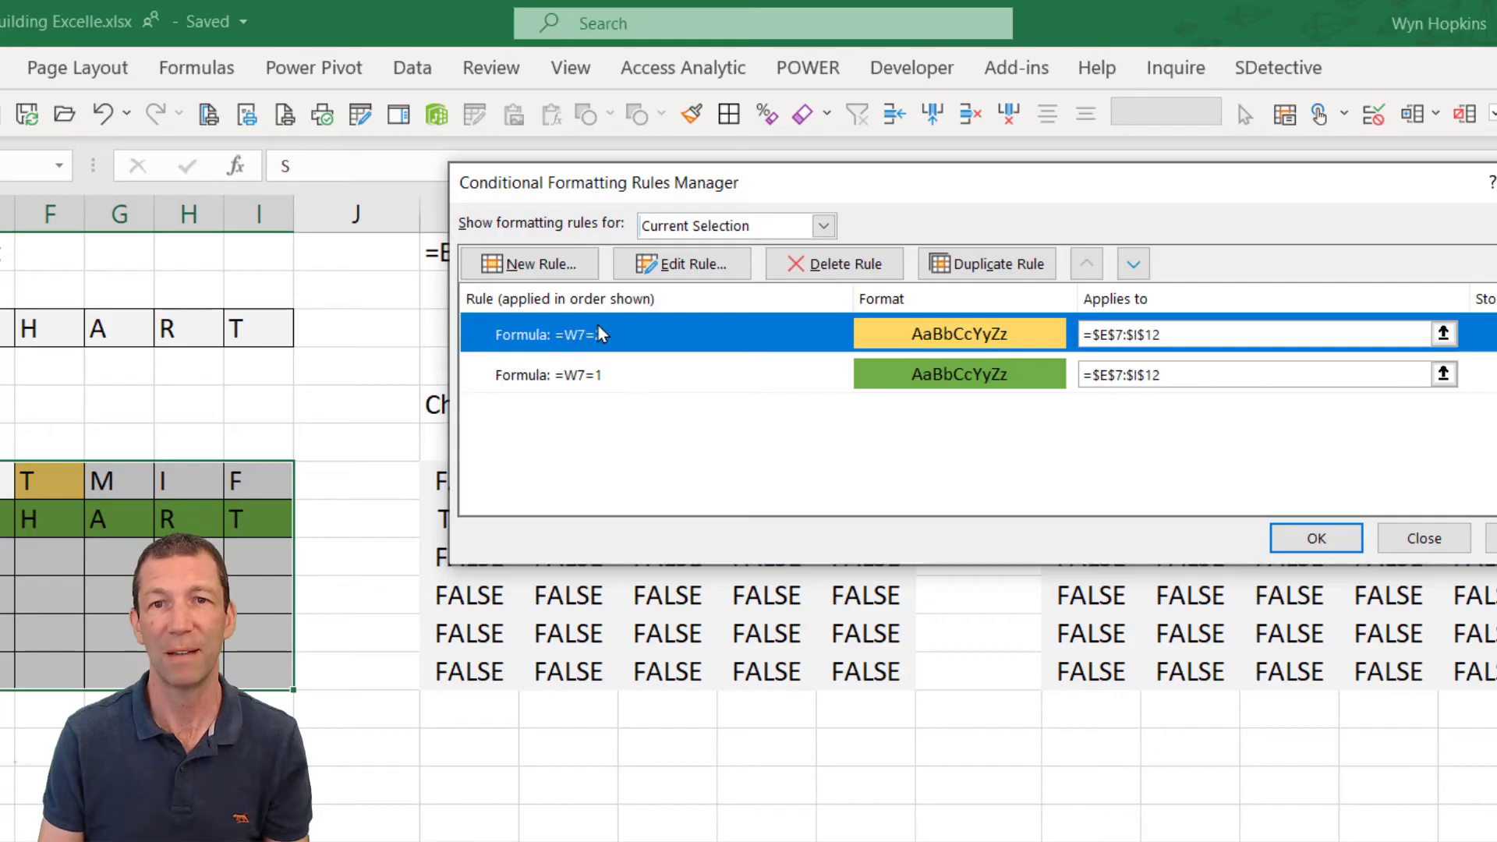
click(1423, 538)
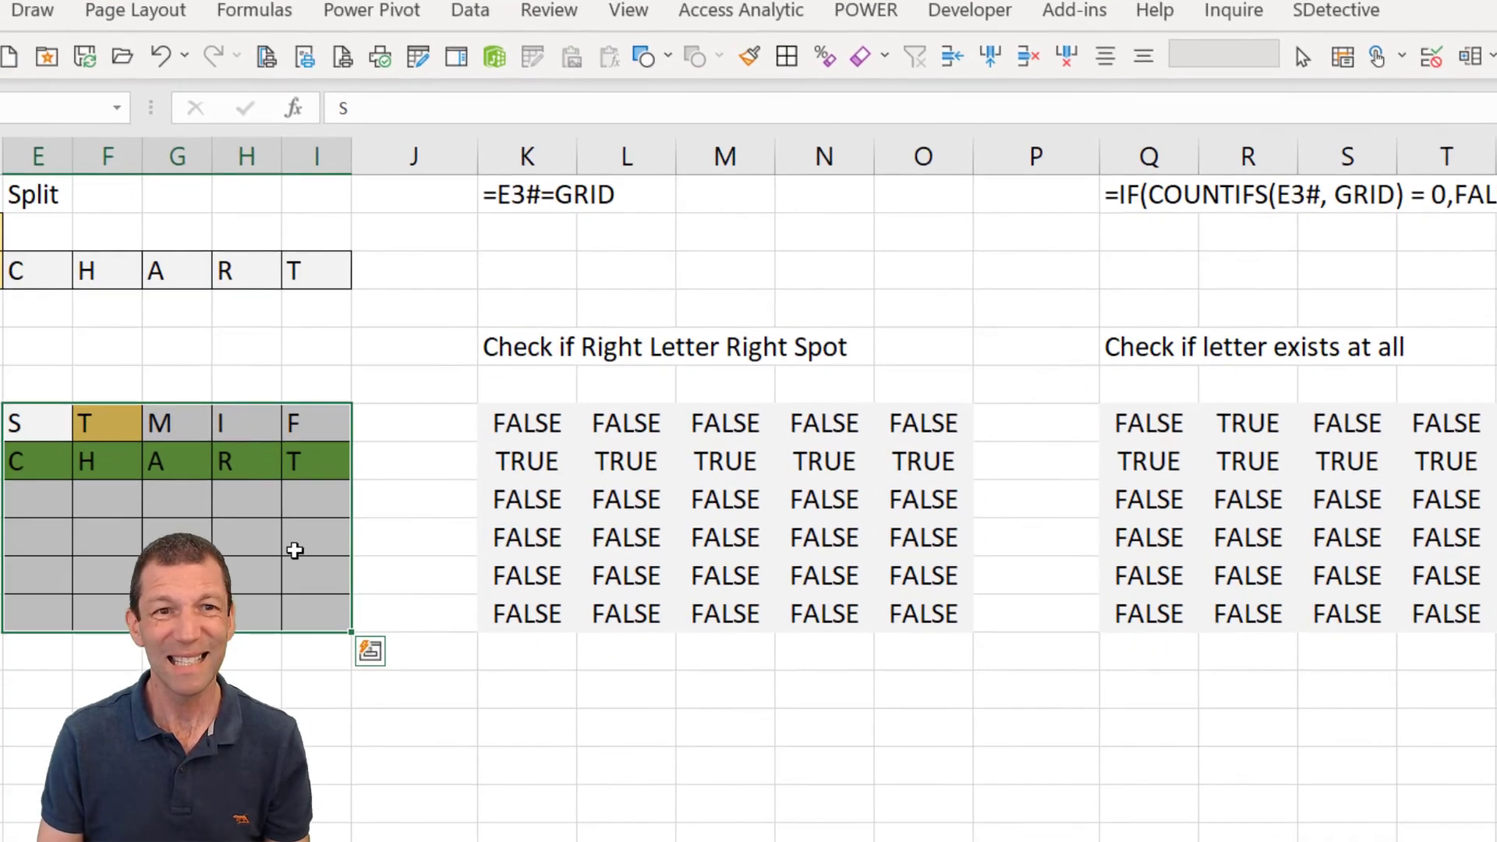
click(258, 595)
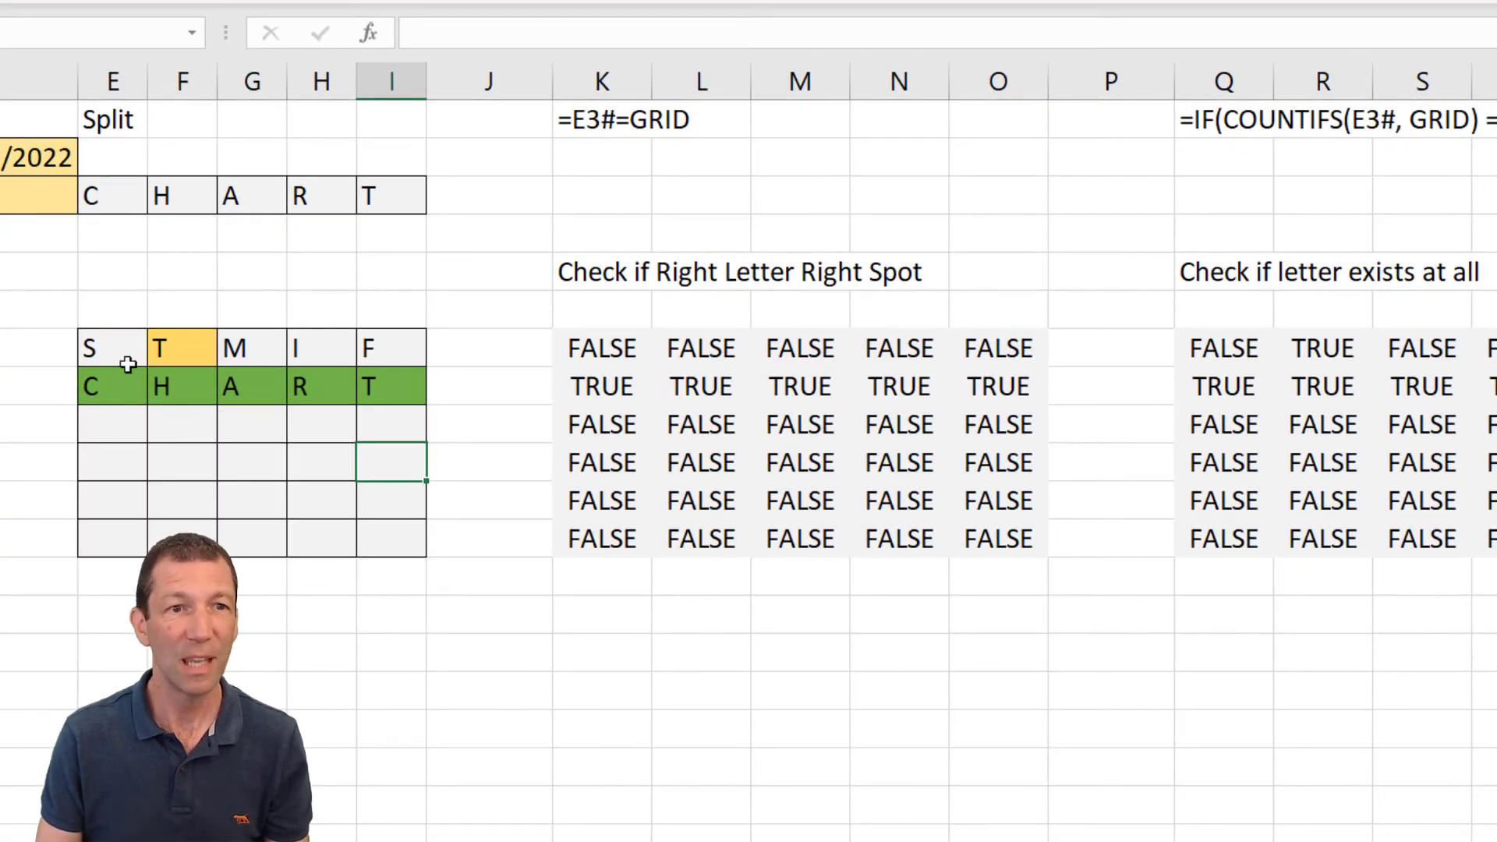
- Delete H, A, R, T from the second guess and retype C, leaving only the green C
click(126, 363)
drag(125, 363, 178, 396)
key(Delete)
key(Left)
key(Left)
key(Left)
key(Left)
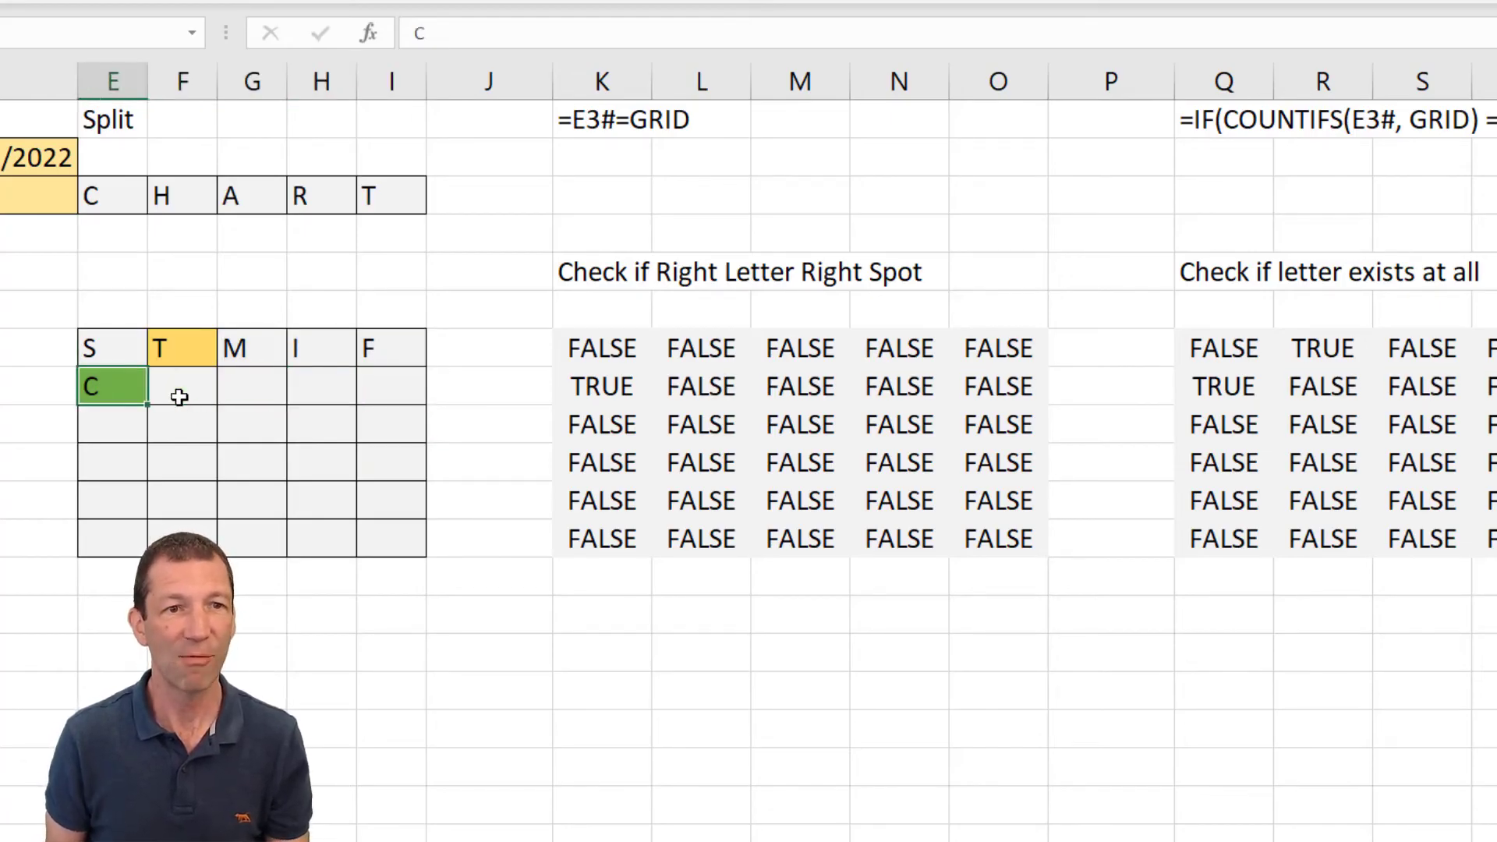
key(Delete)
text(c)
key(Right)
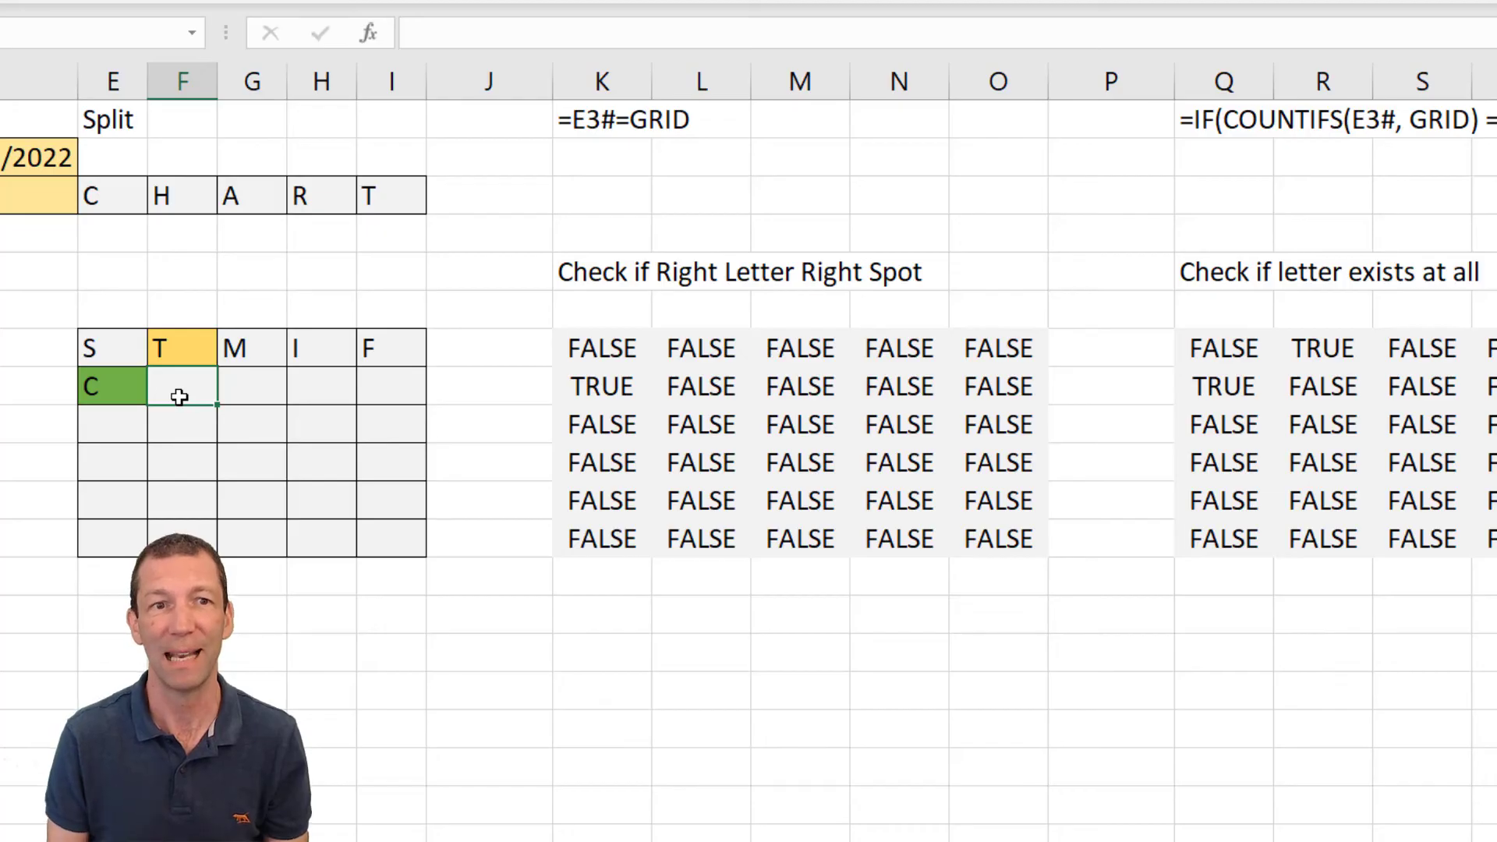
- Scroll right to select AC7 under ONLY FLAG WHEN COMPLETE
scroll(748, 452, right, 8)
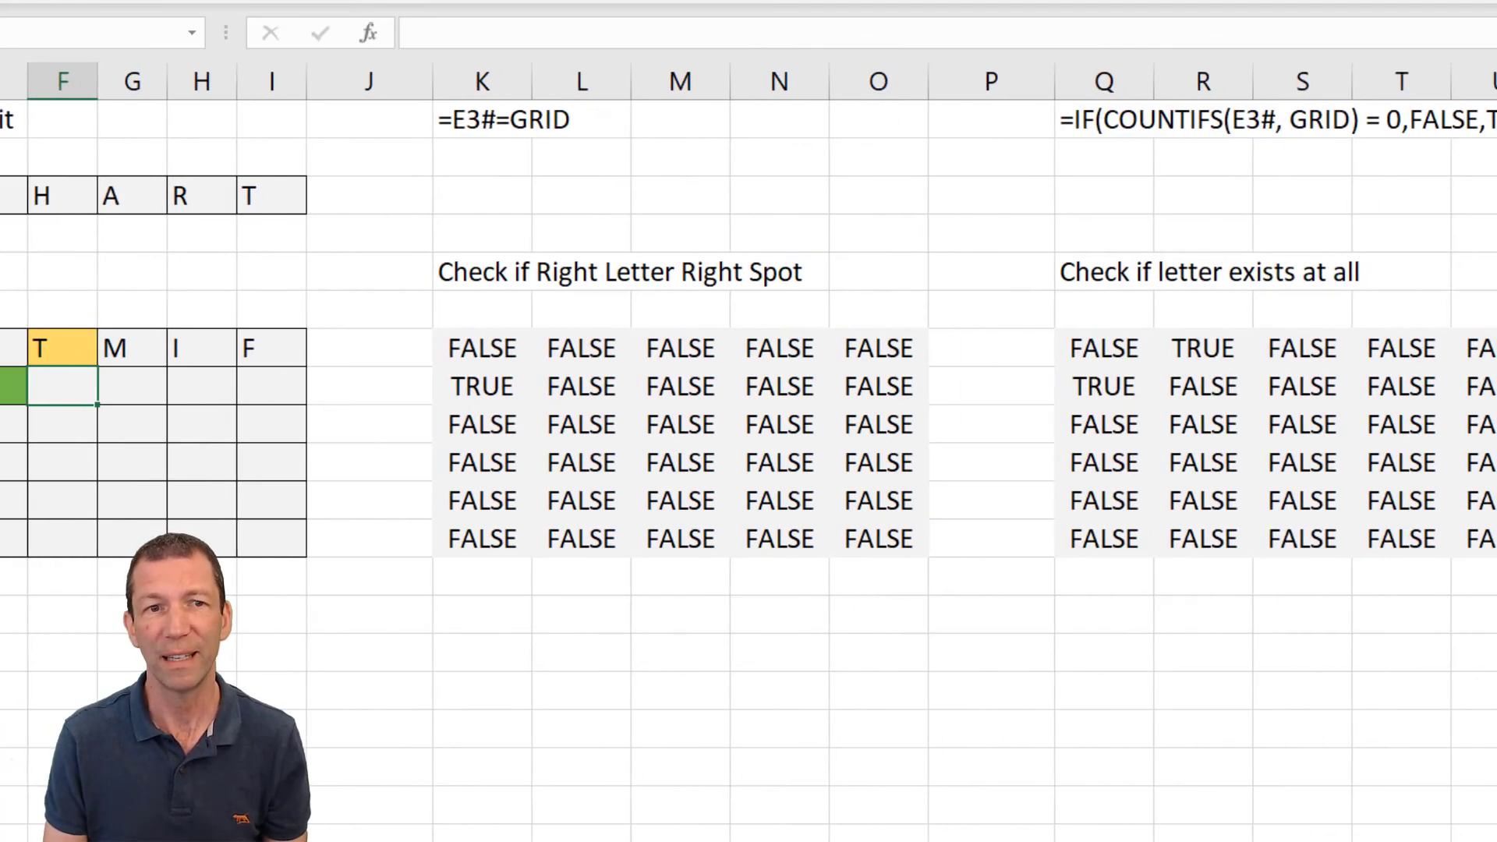
scroll(1396, 545, right, 5)
click(1361, 332)
key(Right)
key(Right)
key(Left)
key(Left)
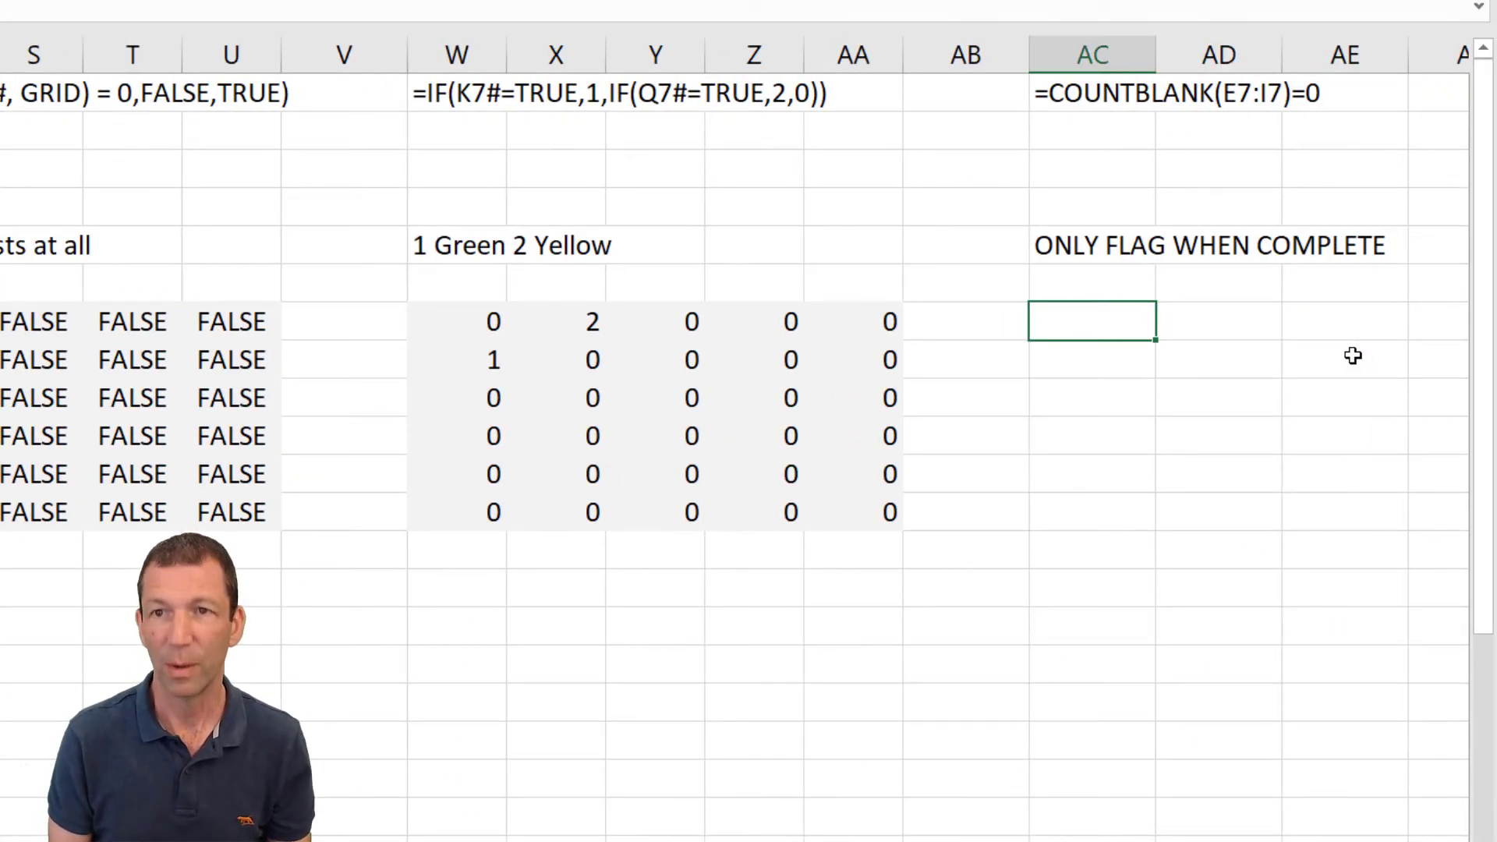
- In AC7 enter =COUNTBLANK(E7:I7)=0 to flag a fully filled guess row
text(=count)
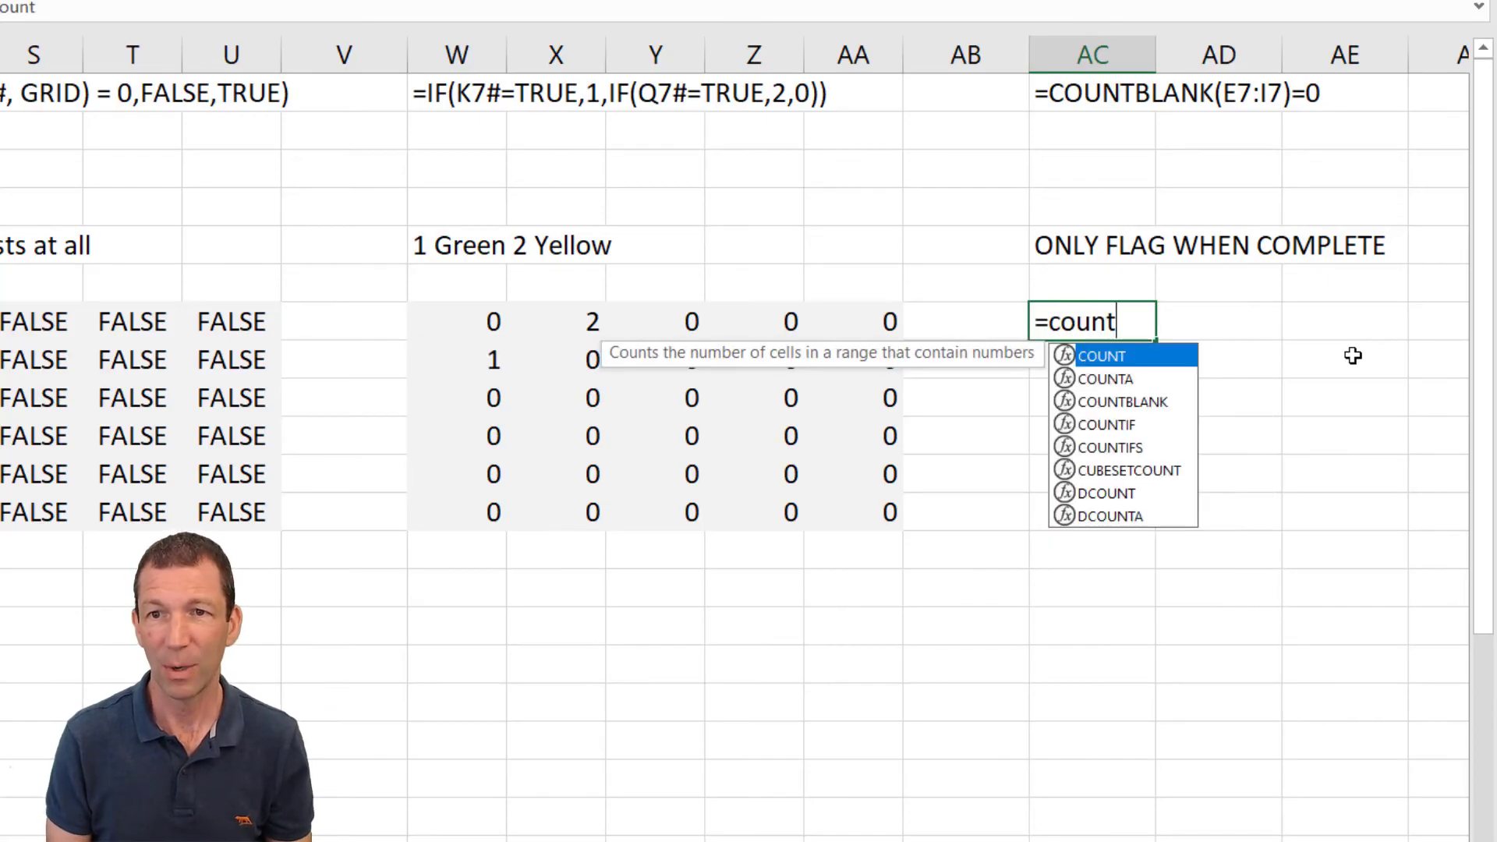
key(Down)
key(Down)
key(Tab)
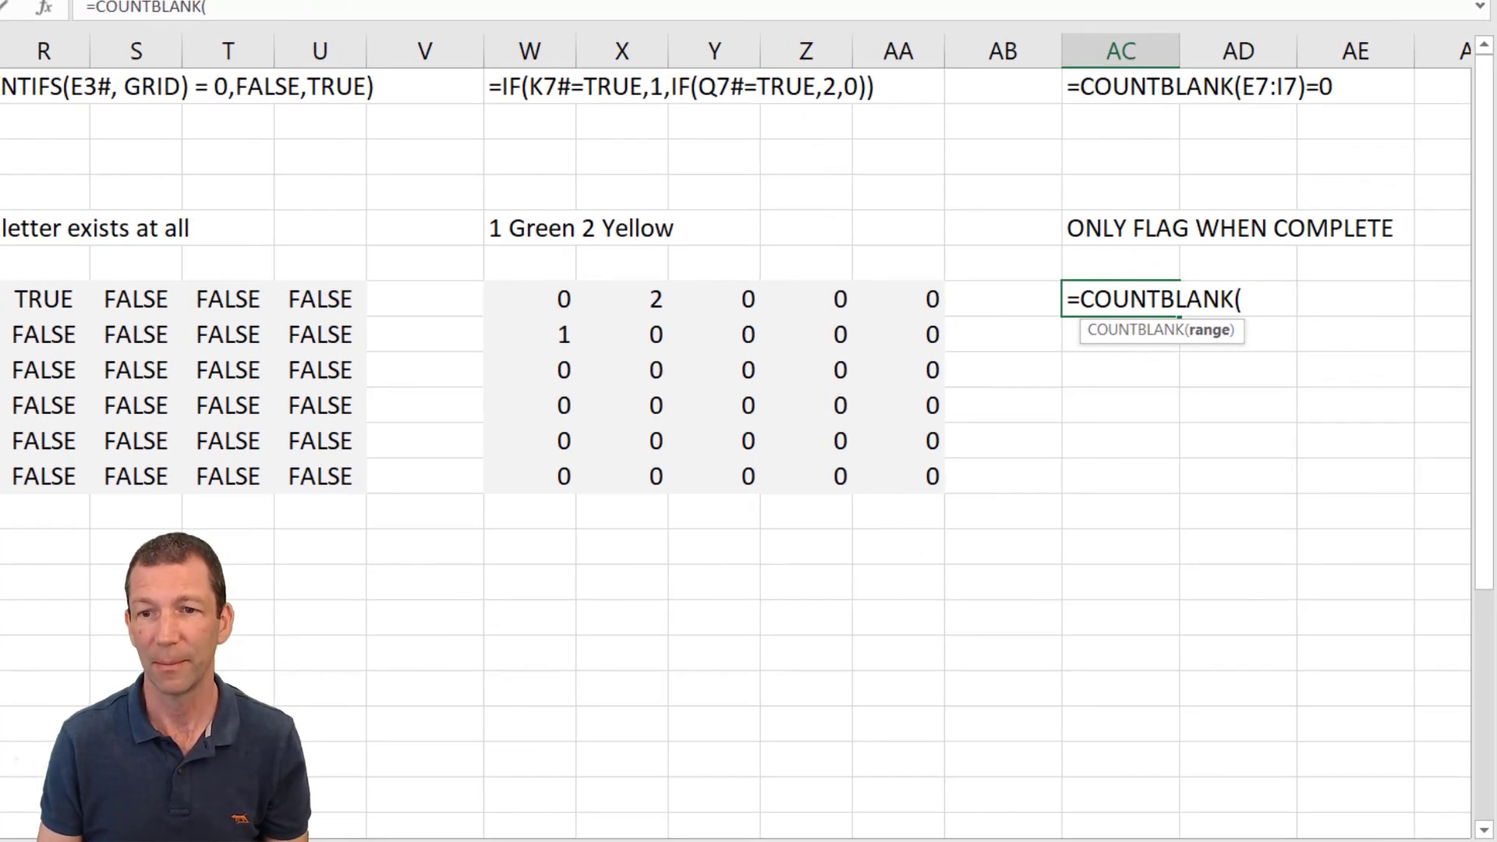
scroll(767, 723, left, 6)
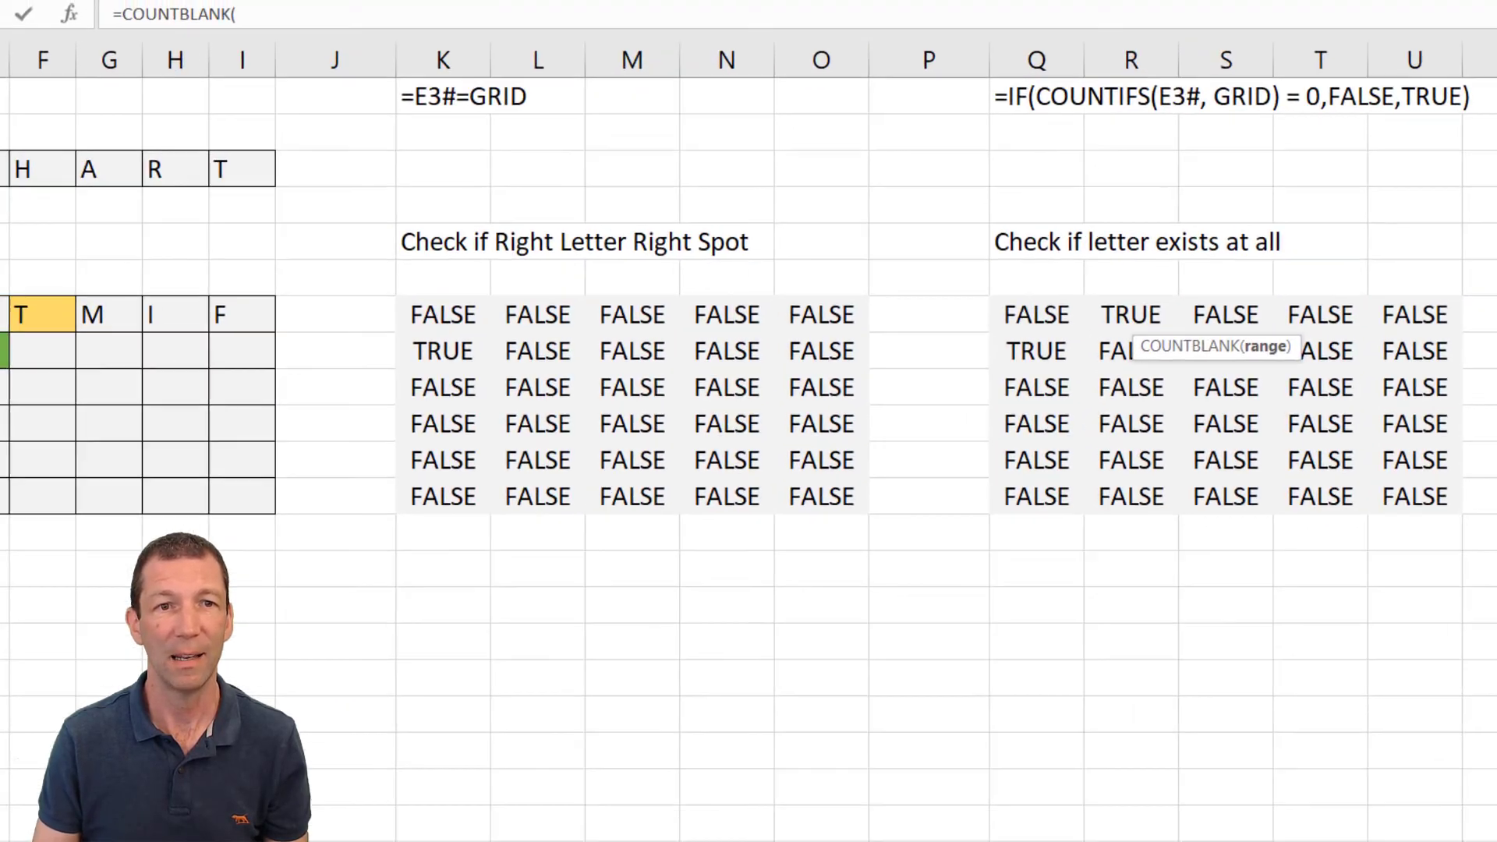
drag(45, 298, 323, 302)
drag(398, 388, 396, 592)
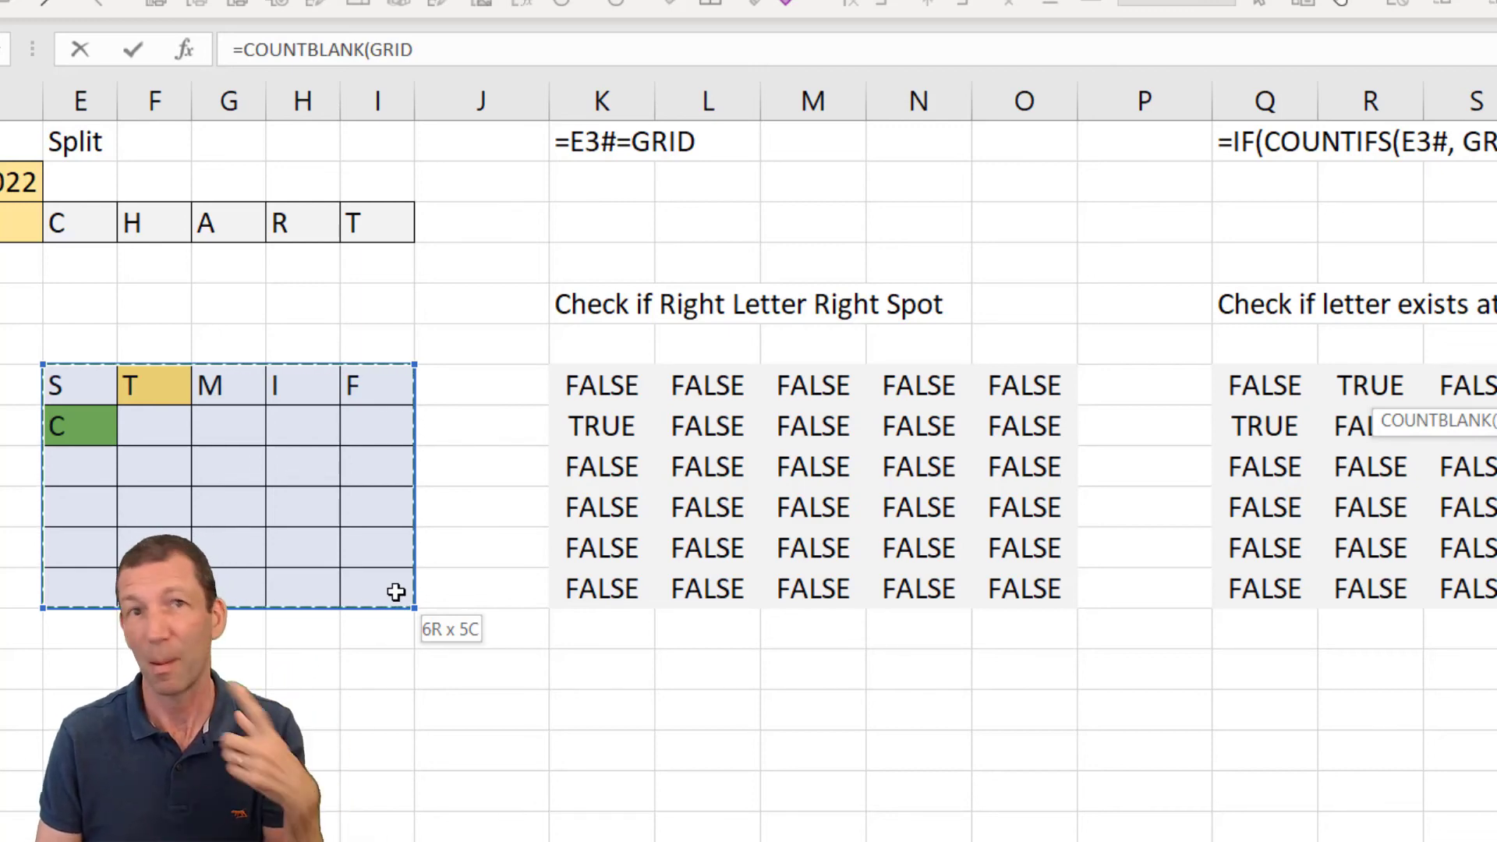
drag(396, 592, 386, 392)
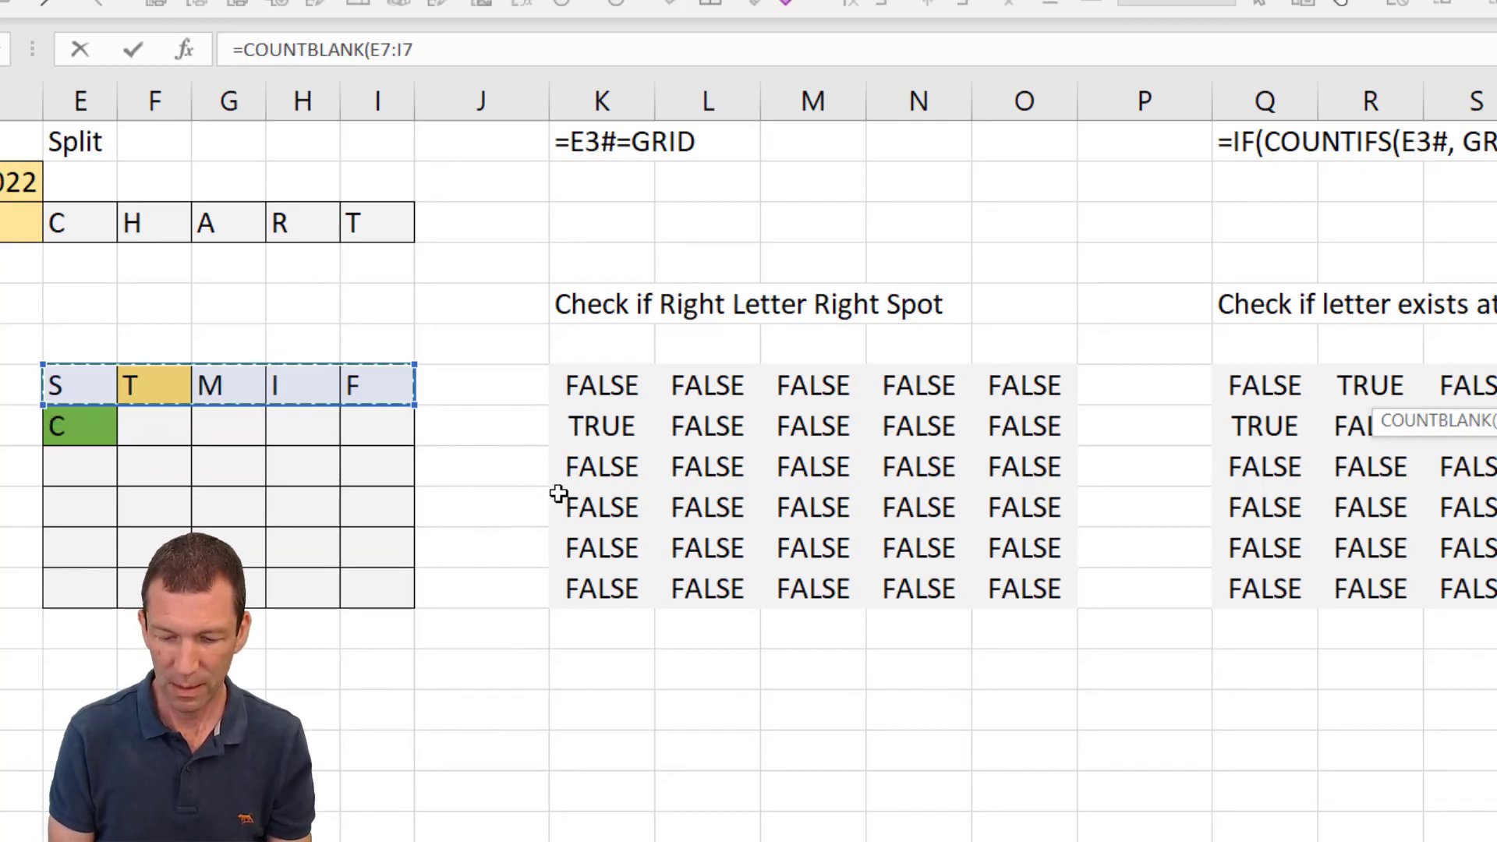
text()=0)
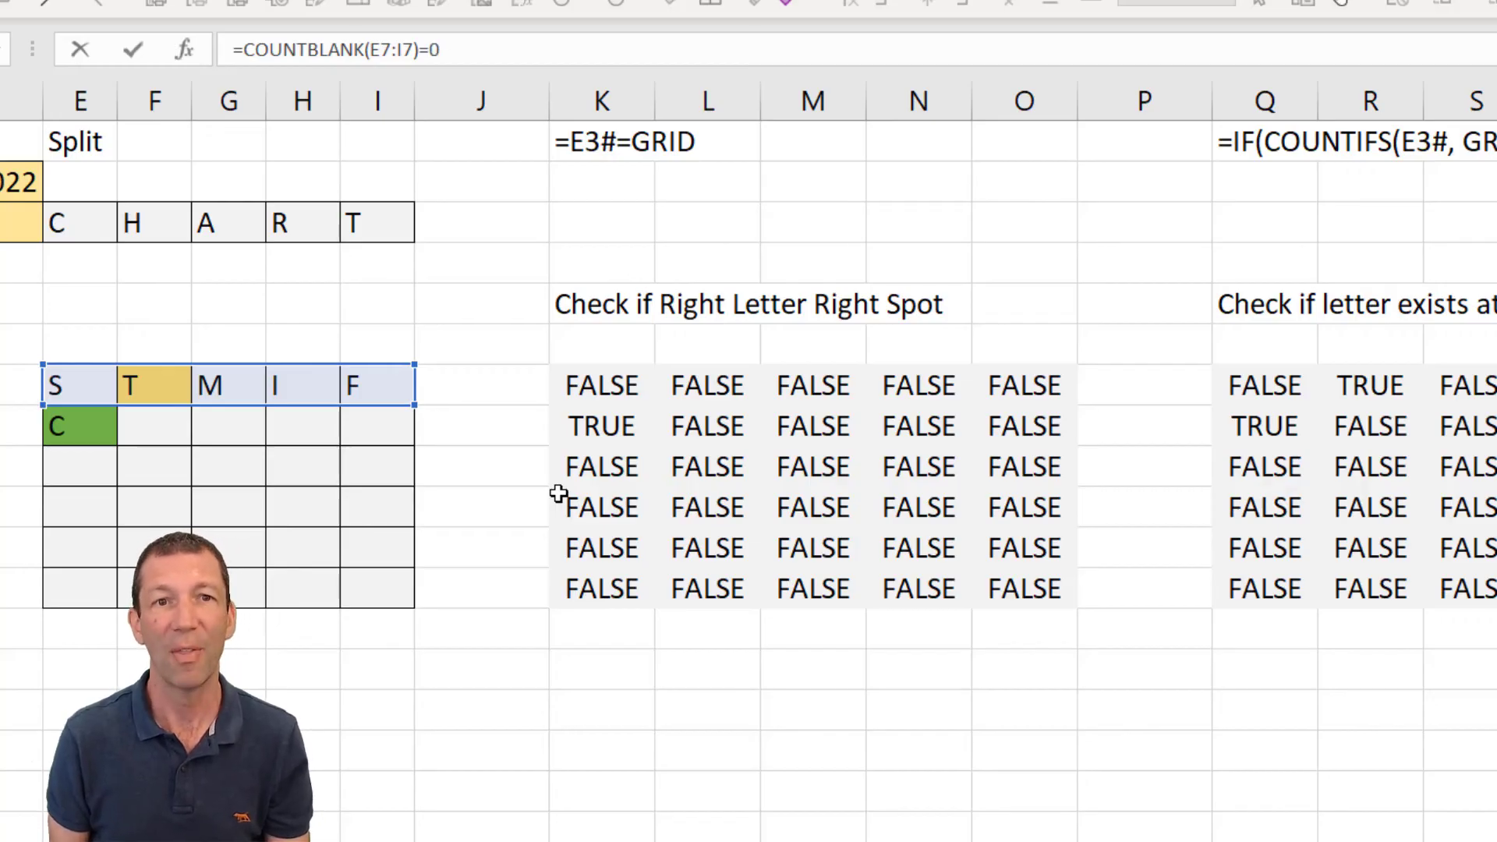
key(ctrl+Return)
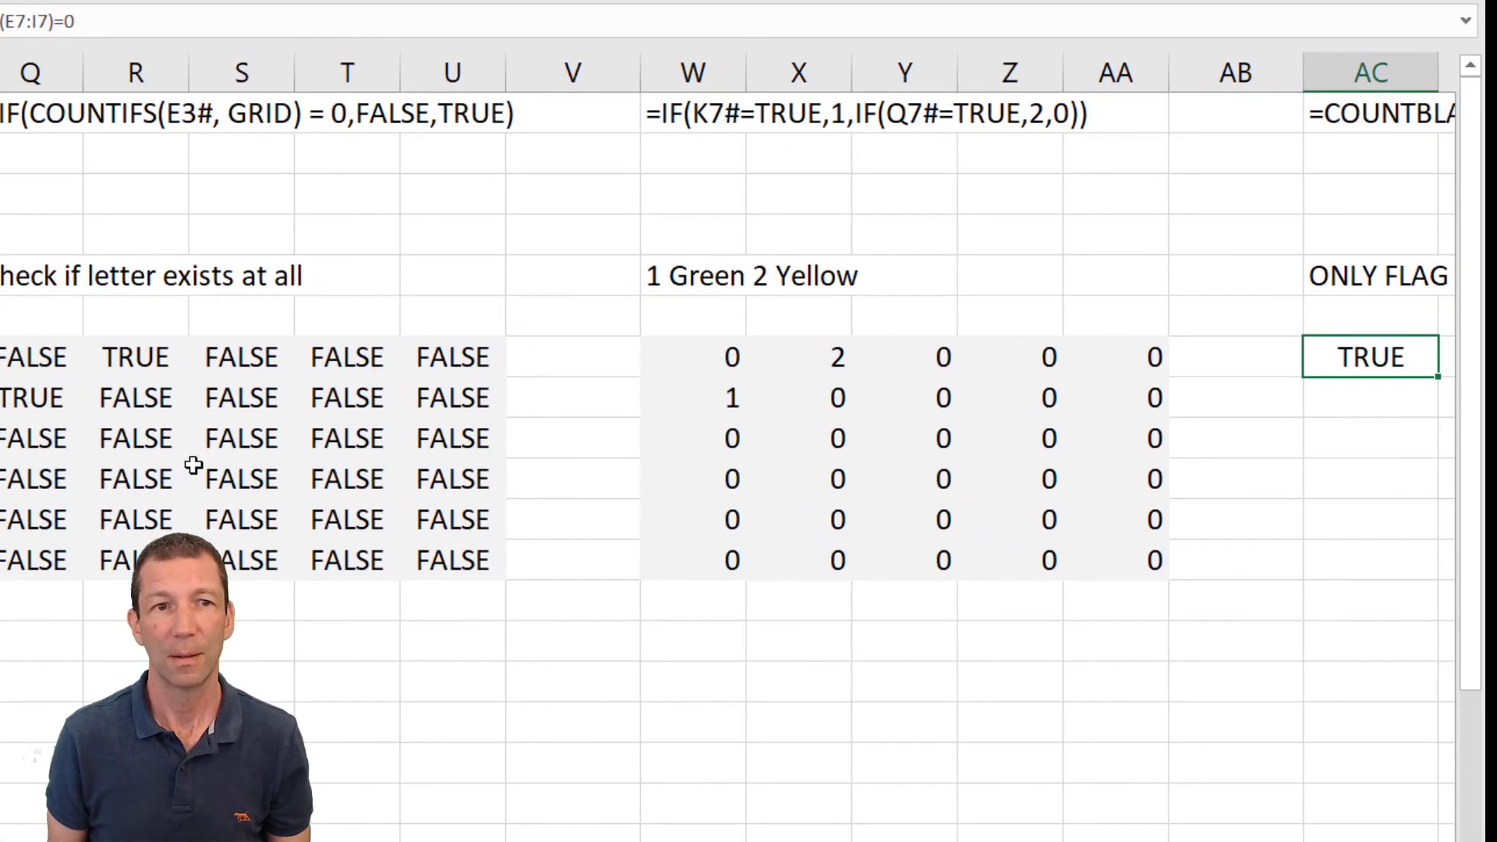
- Copy the AC7 flag formula down through AC12
key(ctrl+c)
key(Down)
key(ctrl+v)
key(Down)
key(ctrl+v)
key(Down)
key(ctrl+v)
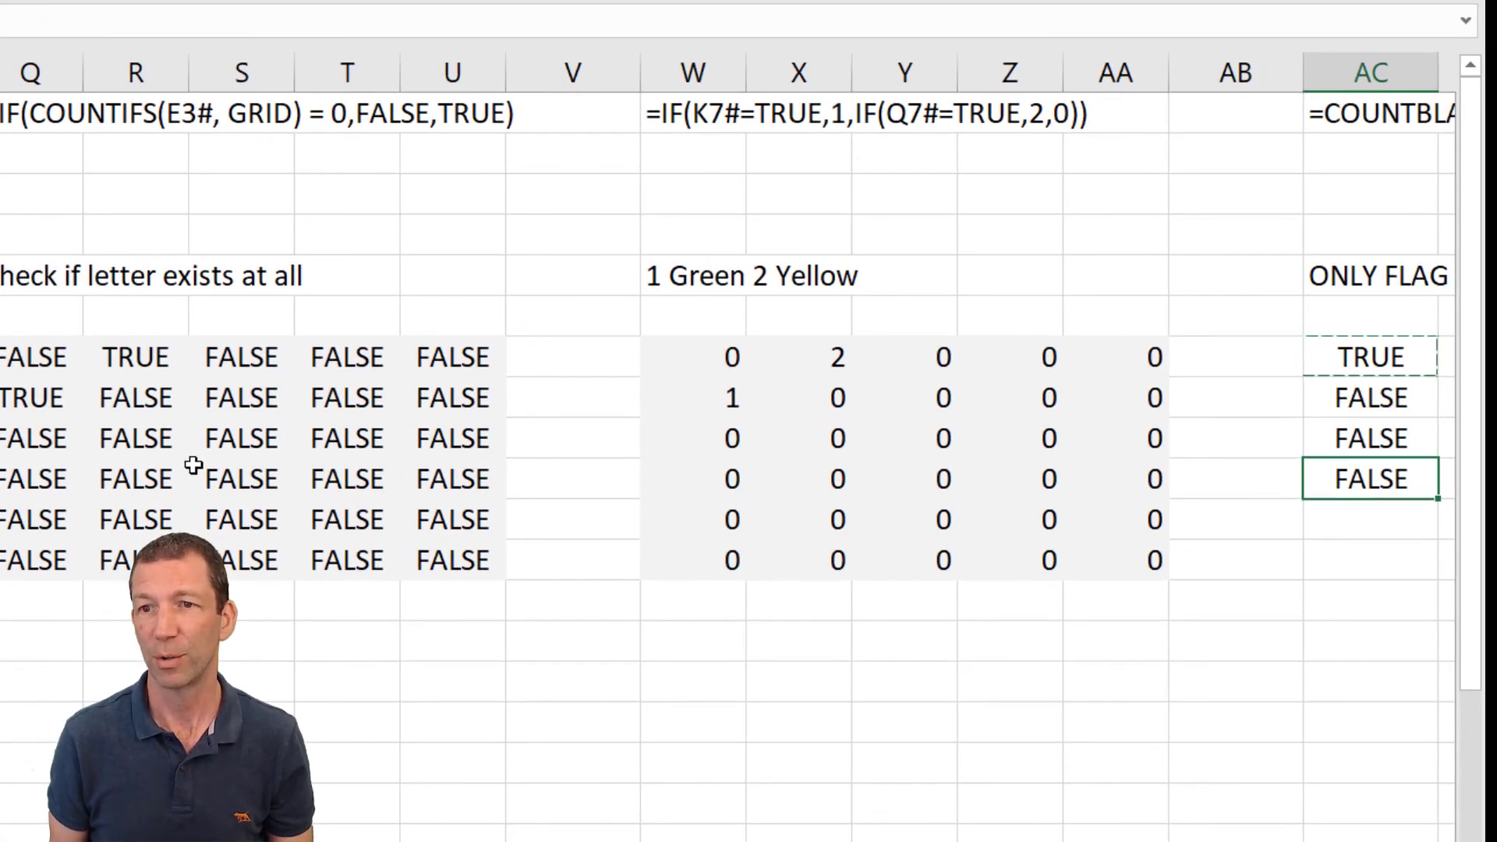
key(Down)
key(ctrl+v)
key(Down)
key(ctrl+v)
key(Up)
key(Up)
key(Up)
key(Up)
key(Up)
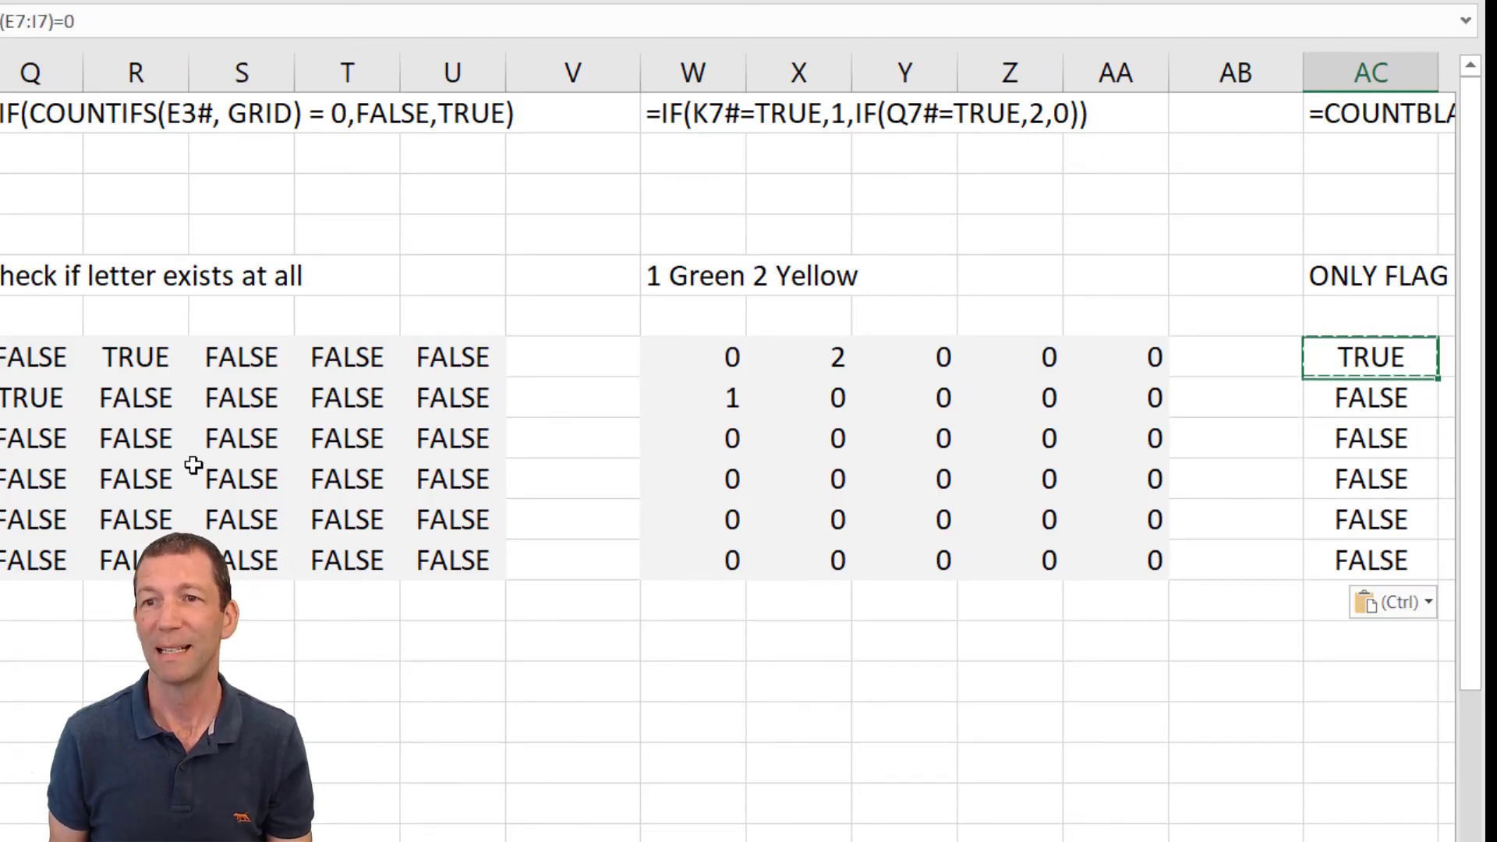
key(Down)
key(Down)
key(Down)
key(Down)
key(Down)
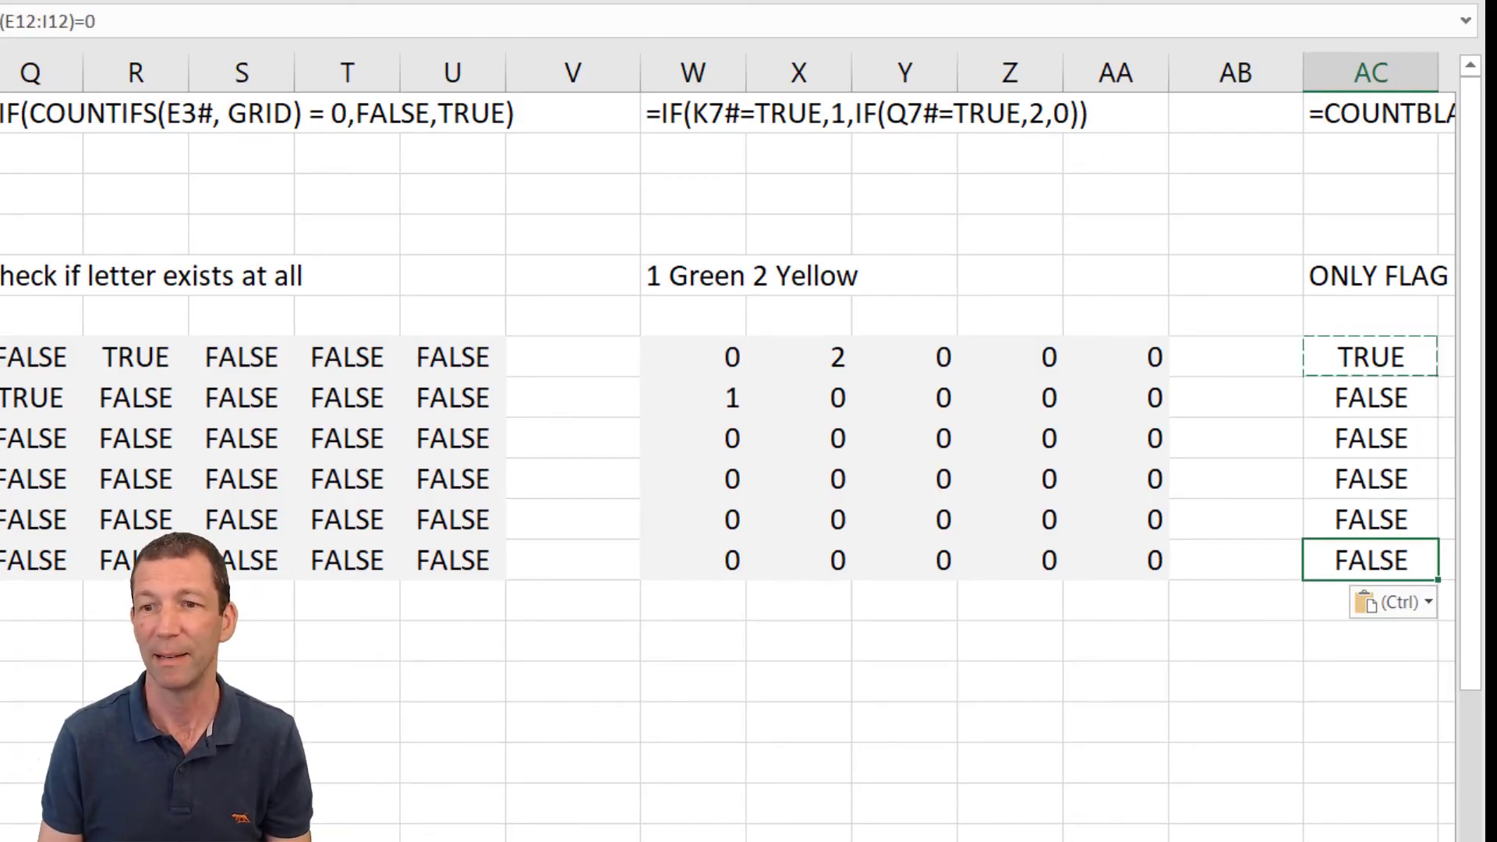
- Scroll across the sheet to review the coloured guesses, keyboard and share grid
scroll(725, 390, right, 2)
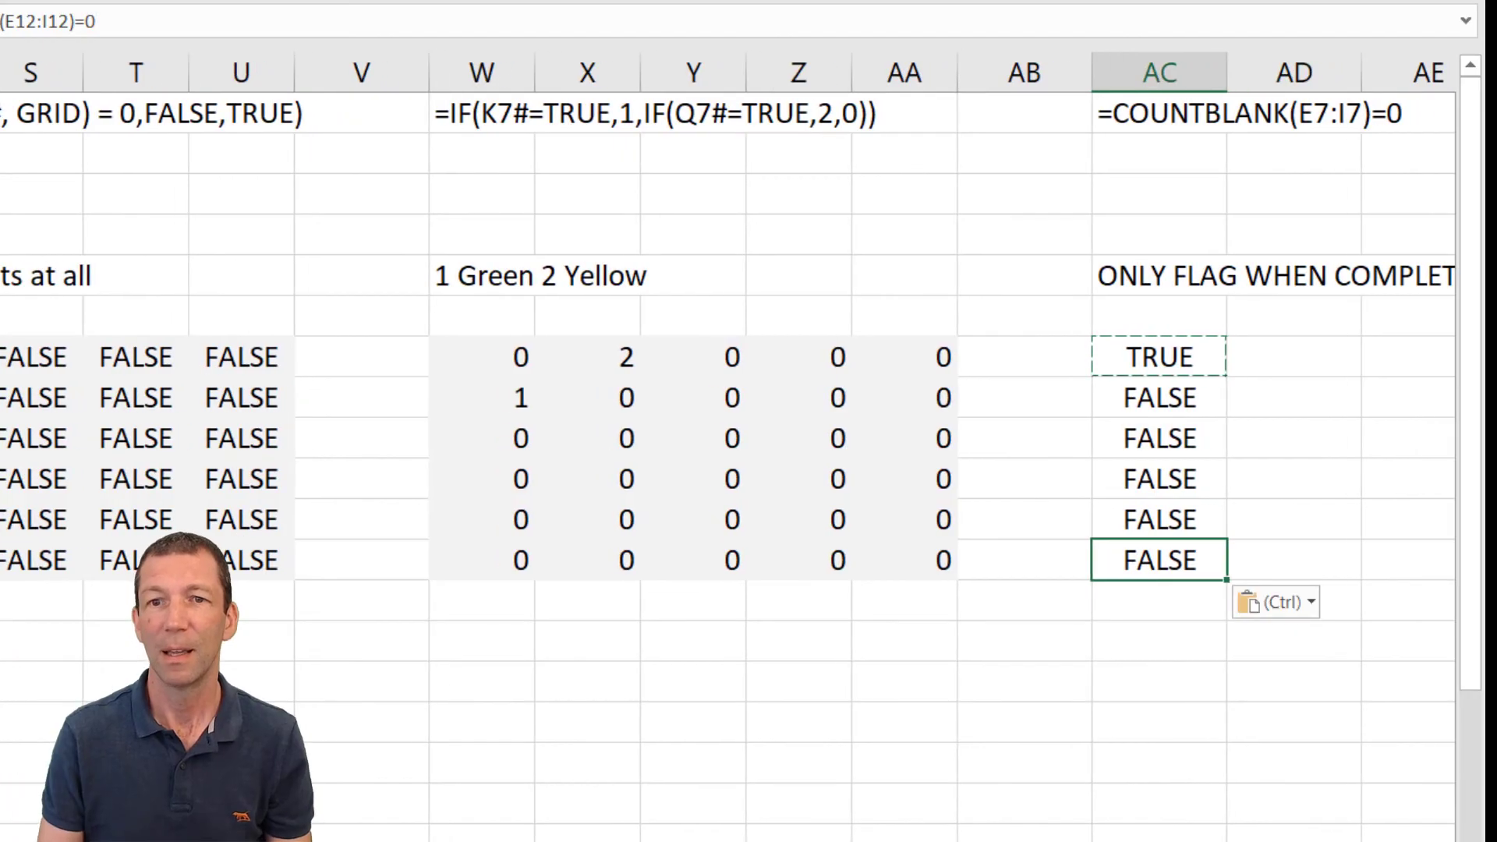
scroll(725, 390, left, 5)
scroll(207, 434, left, 4)
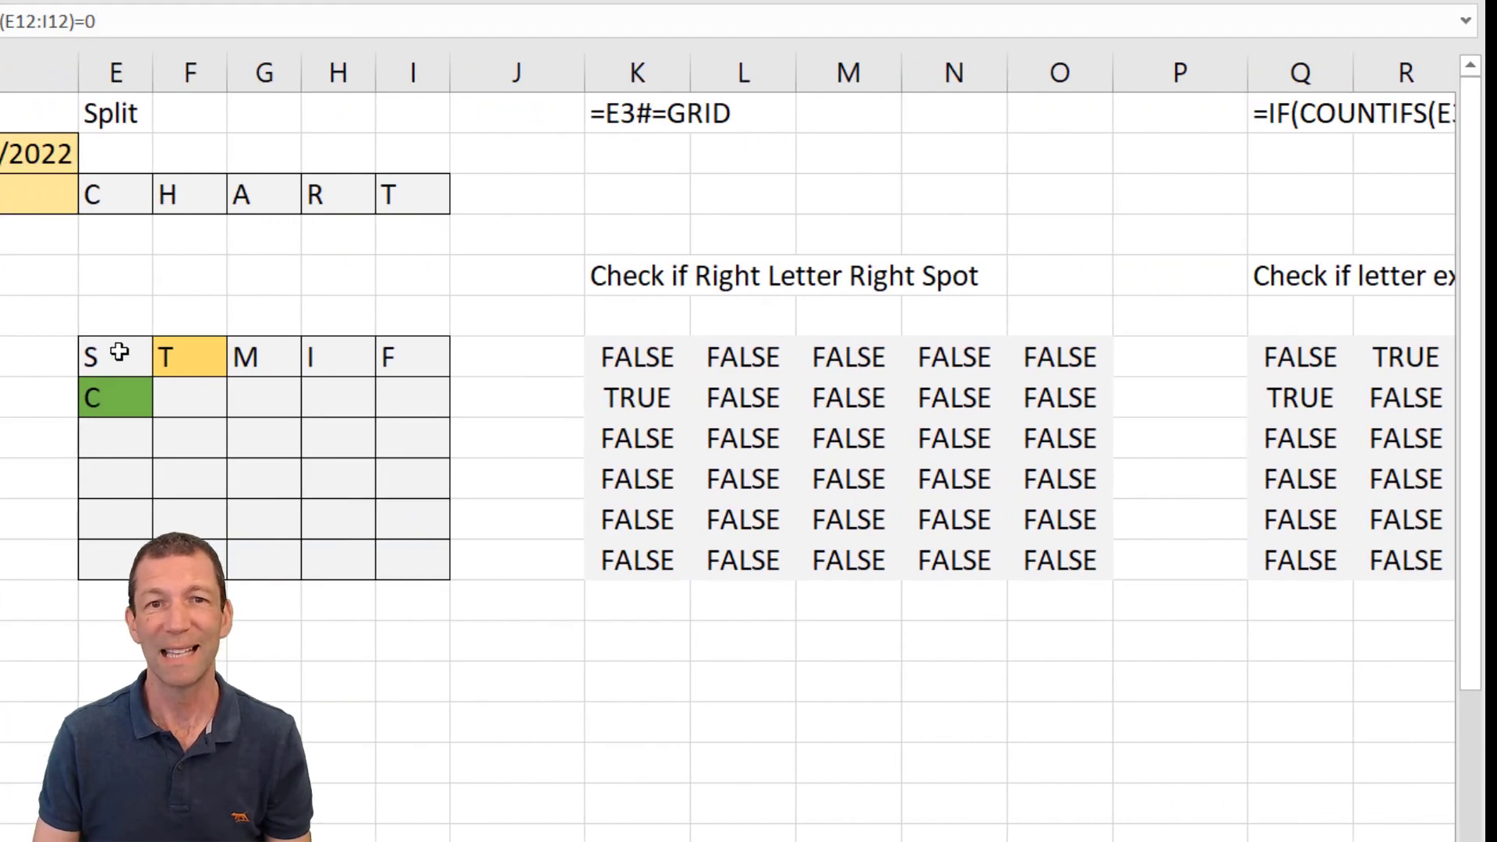
drag(117, 356, 411, 570)
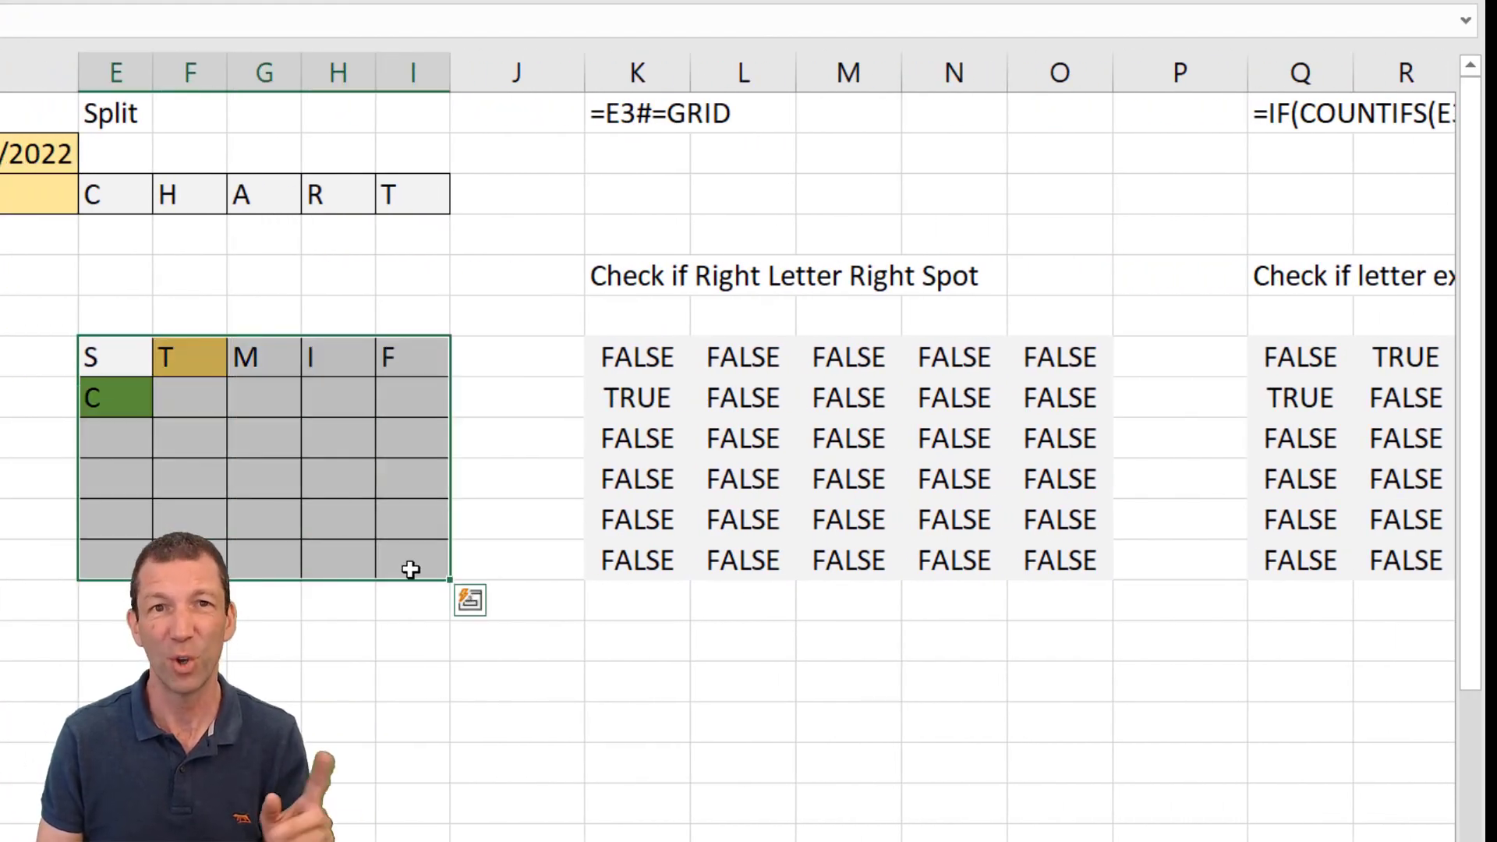
scroll(725, 421, right, 6)
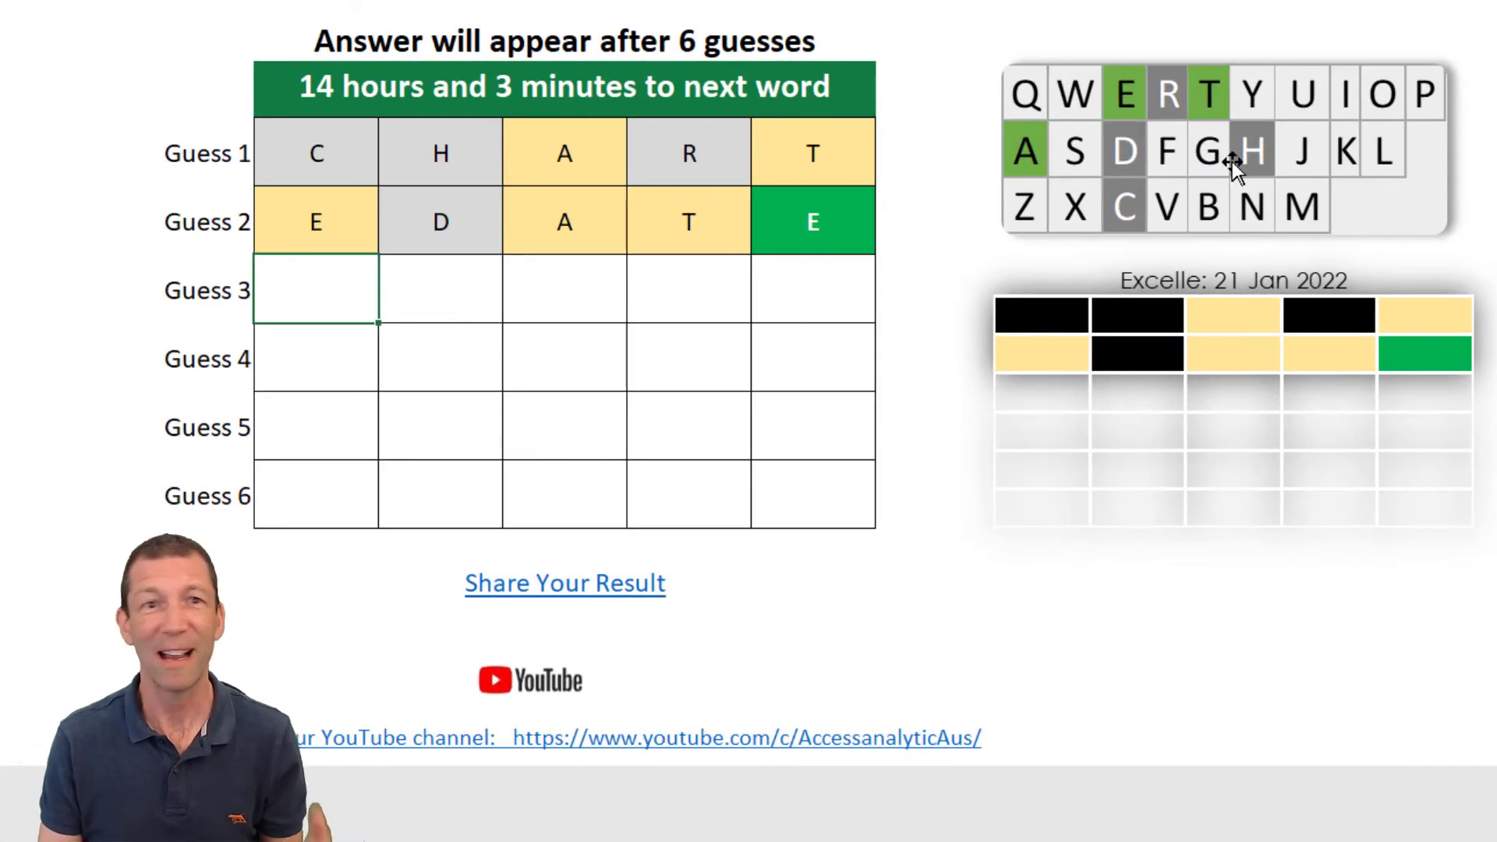
- Enter T, A, B, L, E as the third guess, spelling TABLE
click(286, 92)
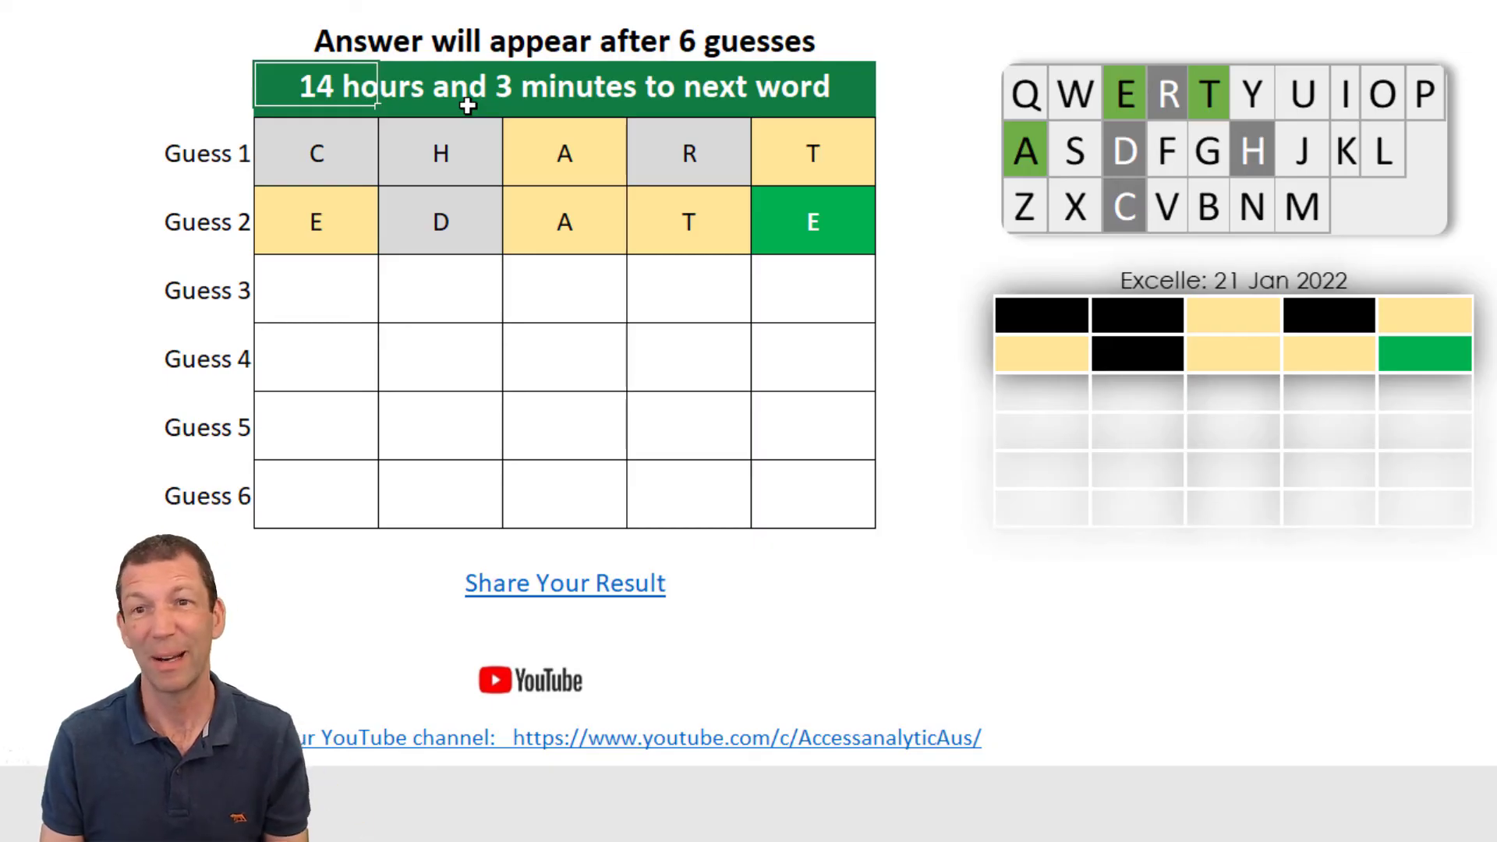
click(1104, 162)
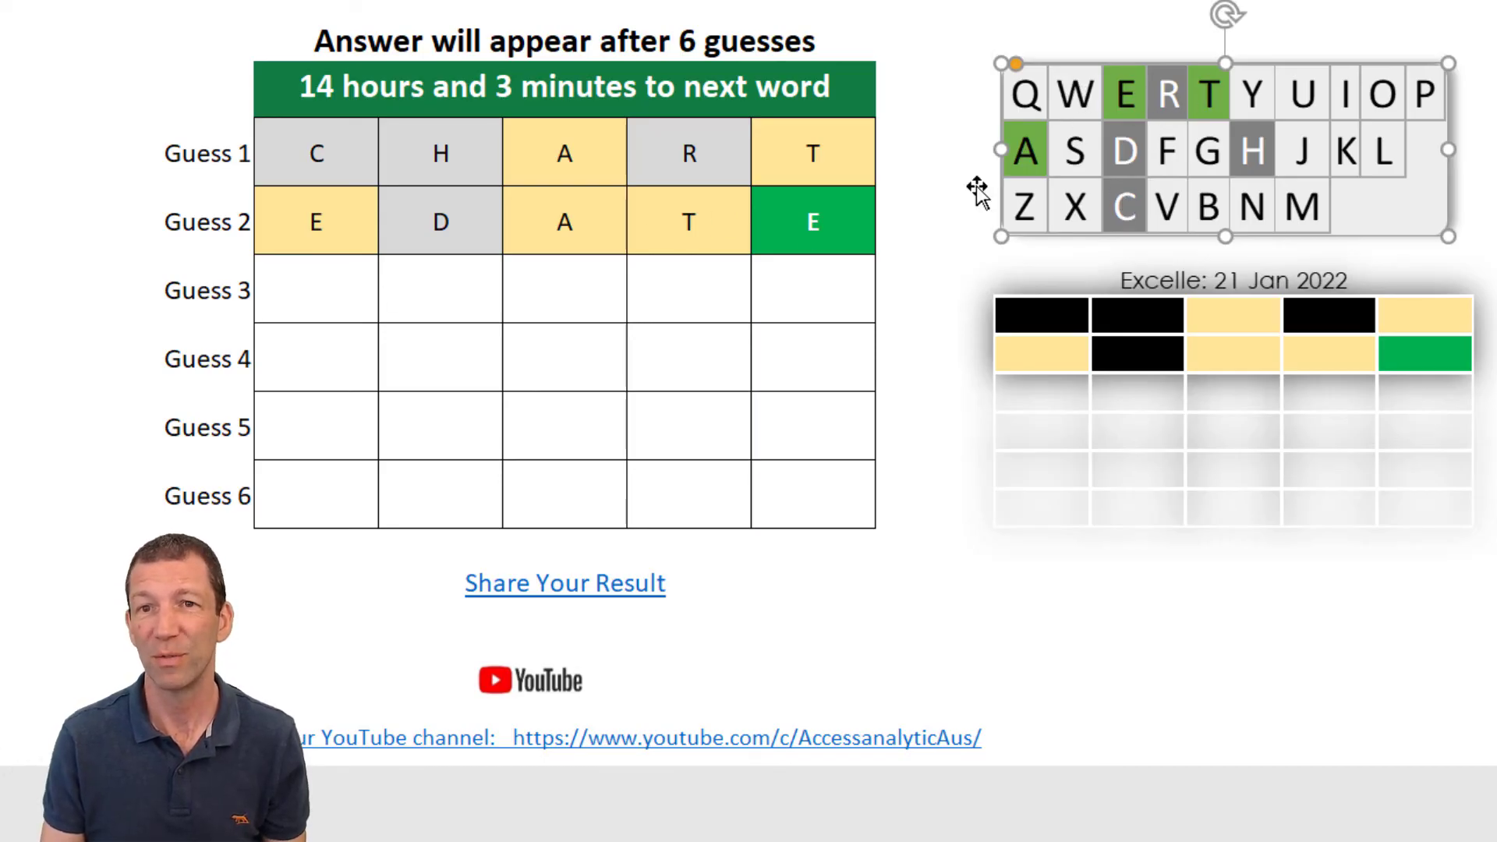
click(273, 294)
text(T)
key(Tab)
text(A)
key(Tab)
text(B)
key(Tab)
text(L)
key(Return)
click(819, 308)
text(E)
key(Return)
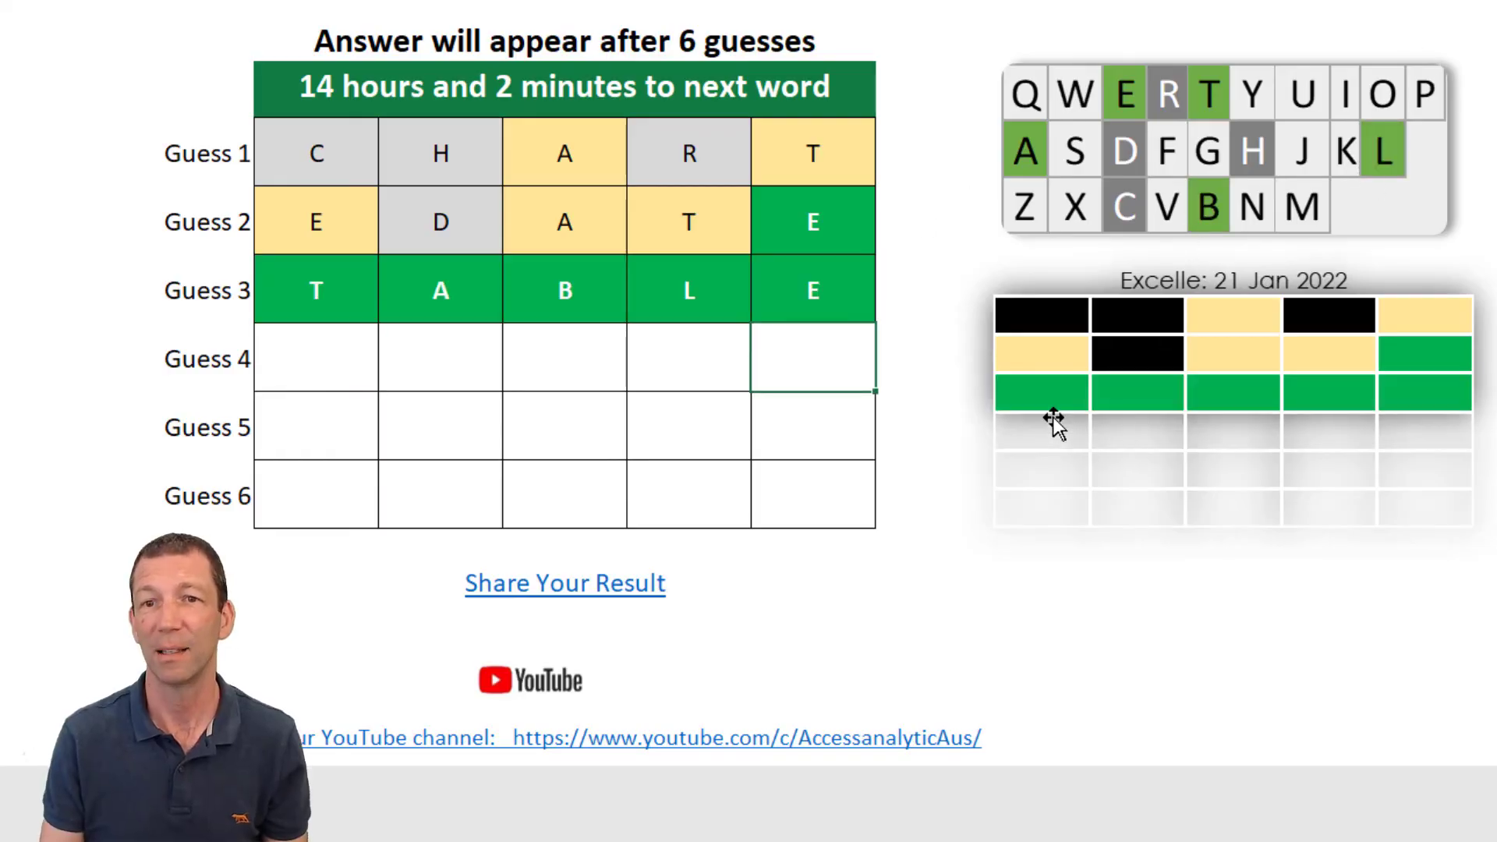
- Realign the keyboard picture and move the results grid up beneath it
click(1193, 358)
mouse_move(1193, 358)
mouse_down()
mouse_move(1200, 428)
mouse_move(1188, 365)
mouse_up()
drag(1165, 115, 1158, 137)
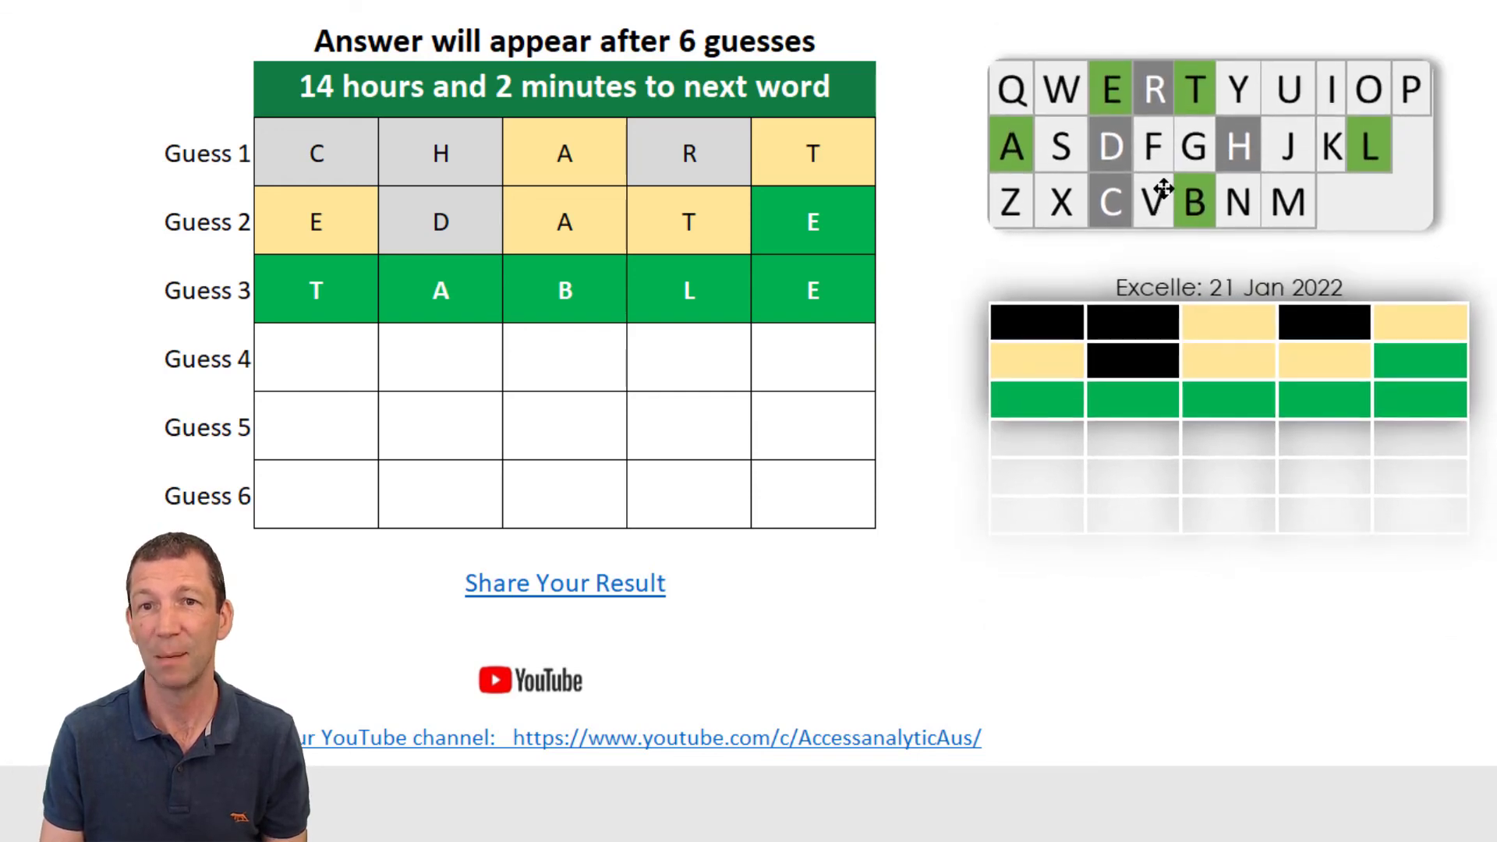
drag(1193, 363, 1188, 340)
click(1193, 372)
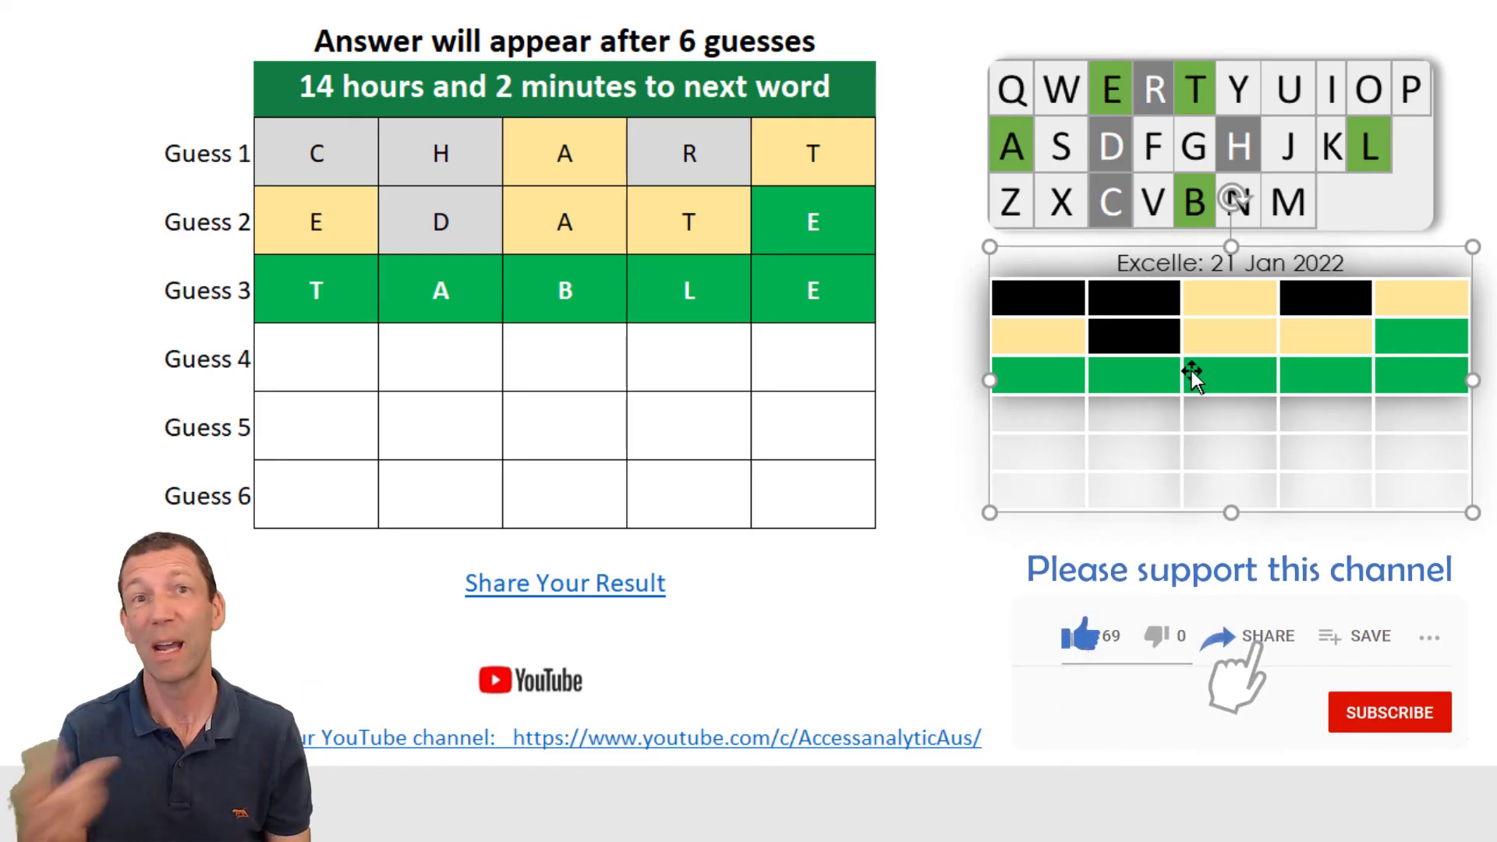
key(Escape)
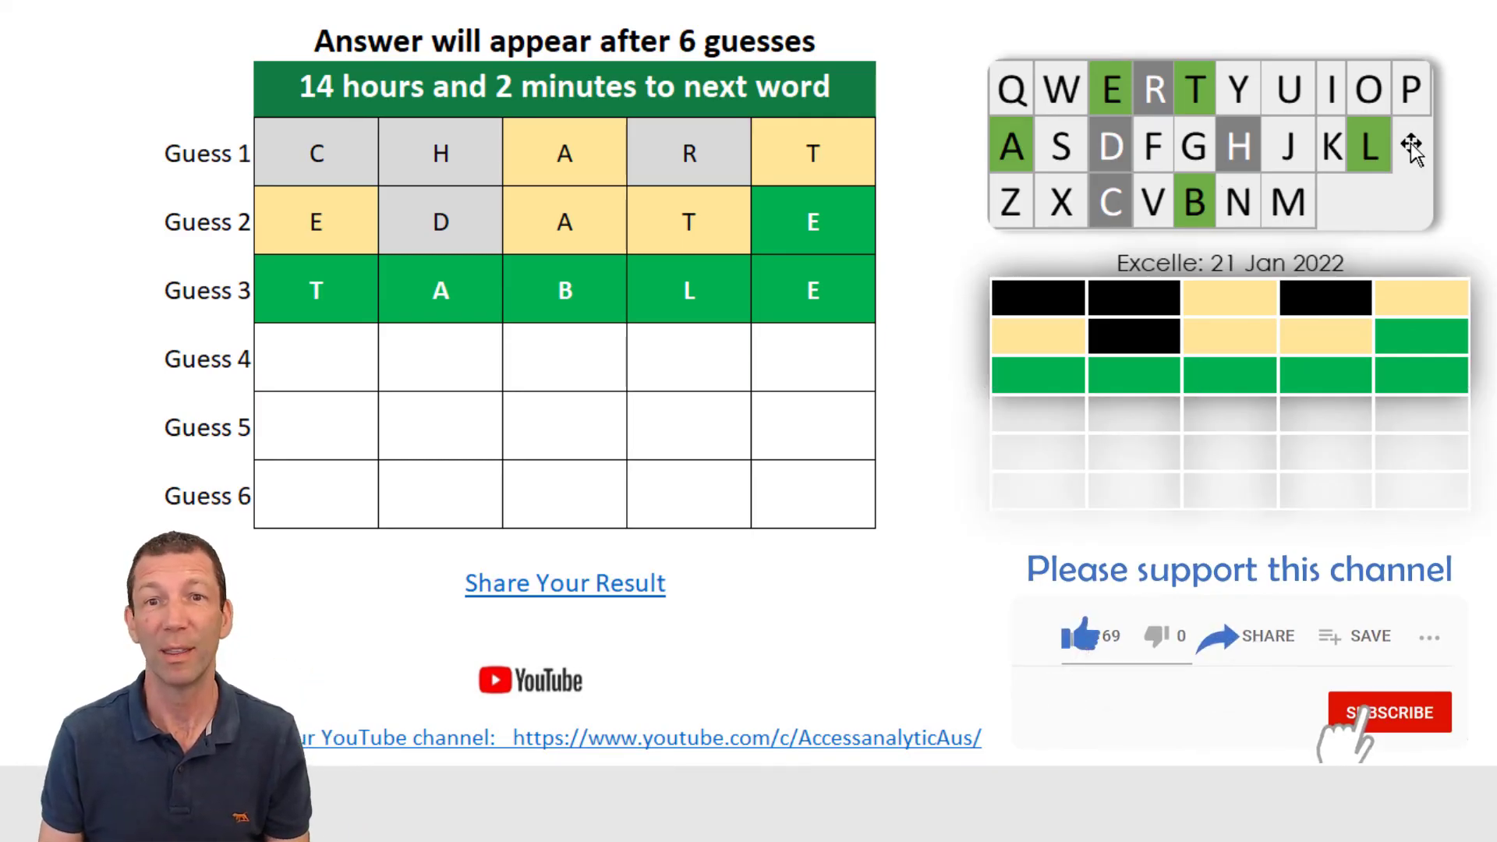